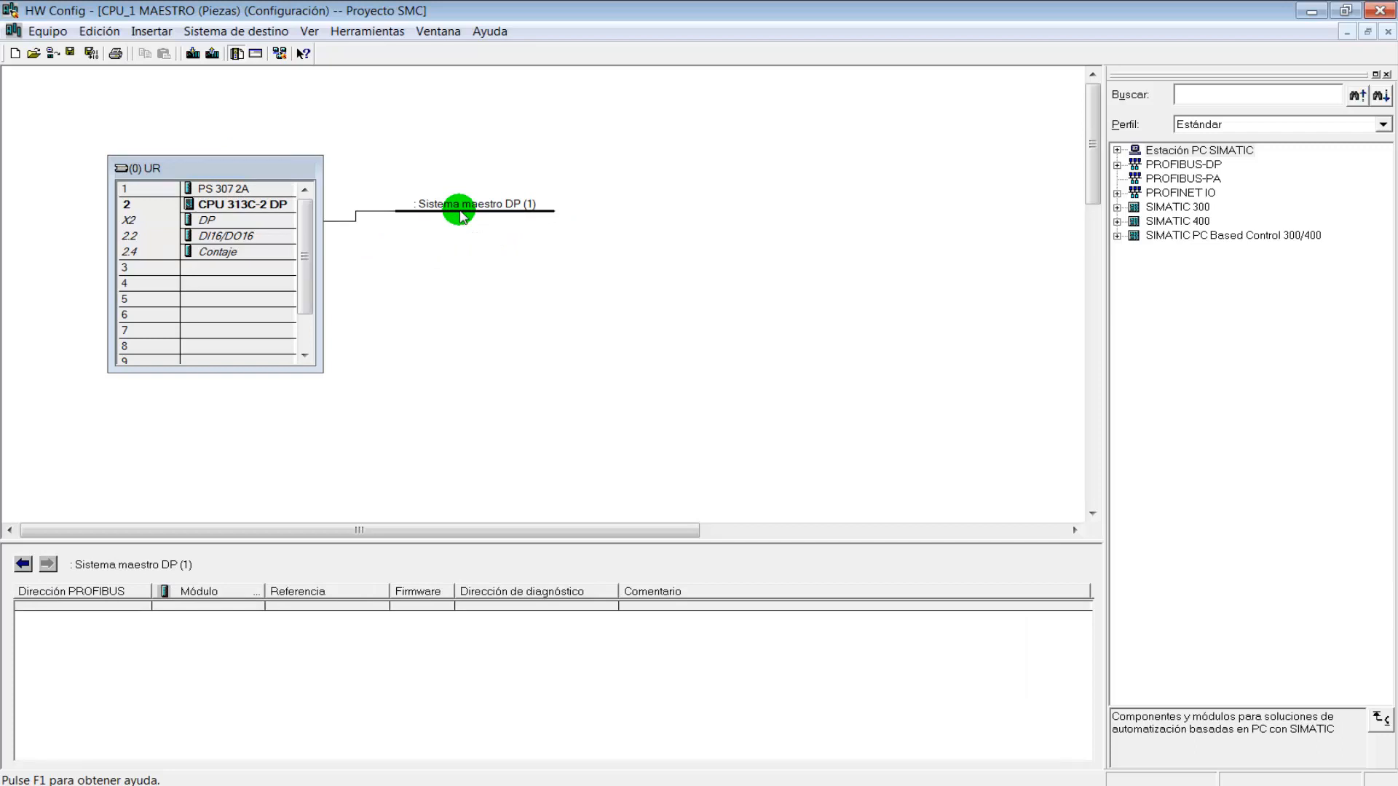
- Set the operating mode of the DP interface on CPU_1 MAESTRO to Esclavo DP
double_click(284, 228)
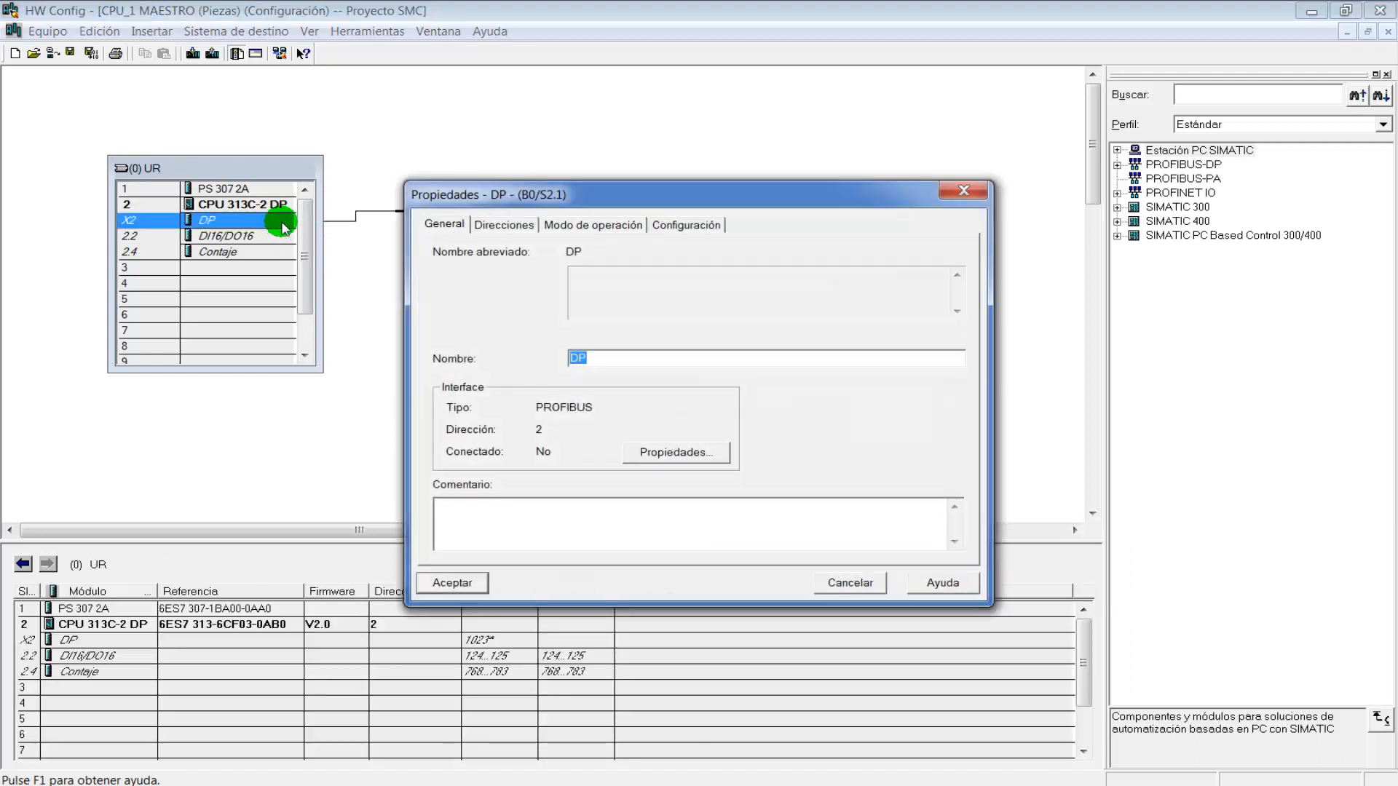
click(601, 226)
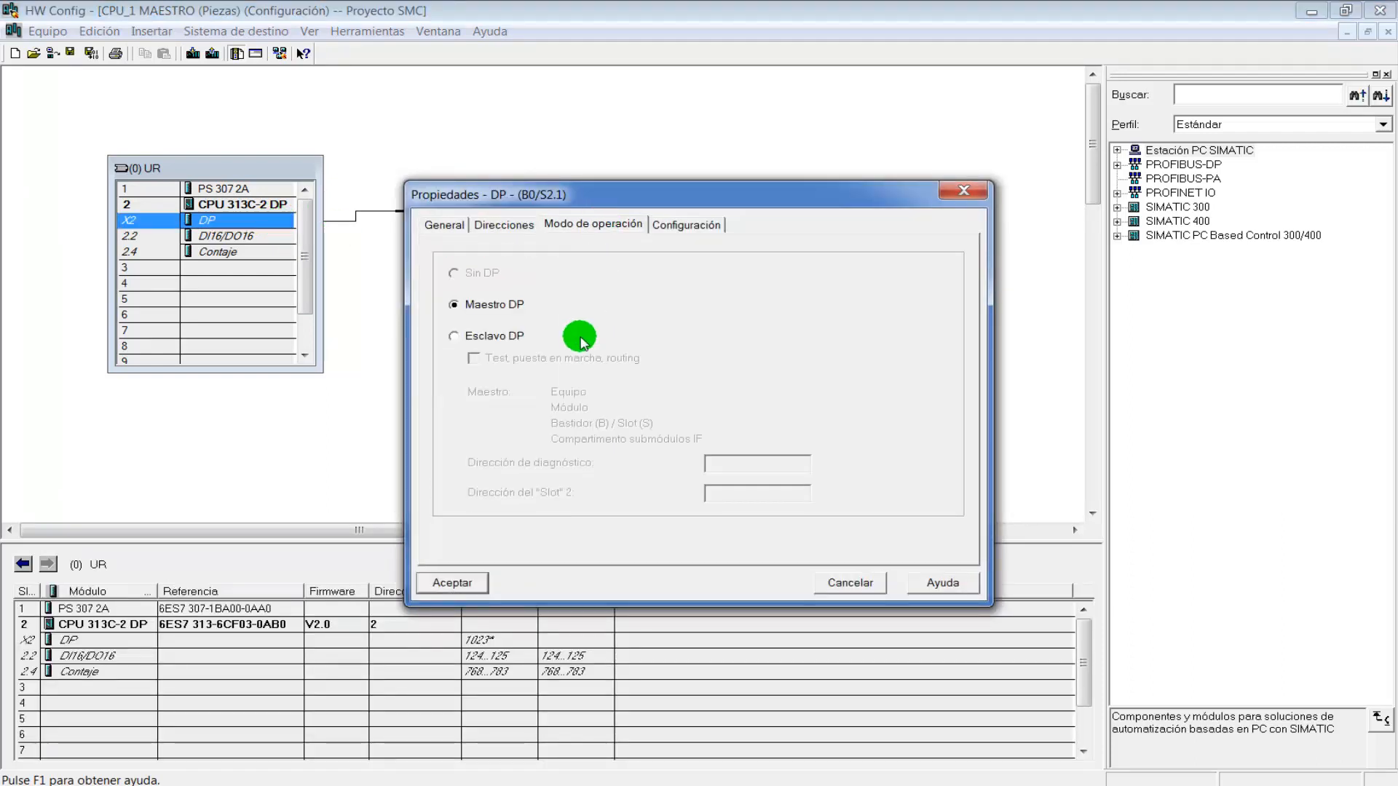
click(474, 339)
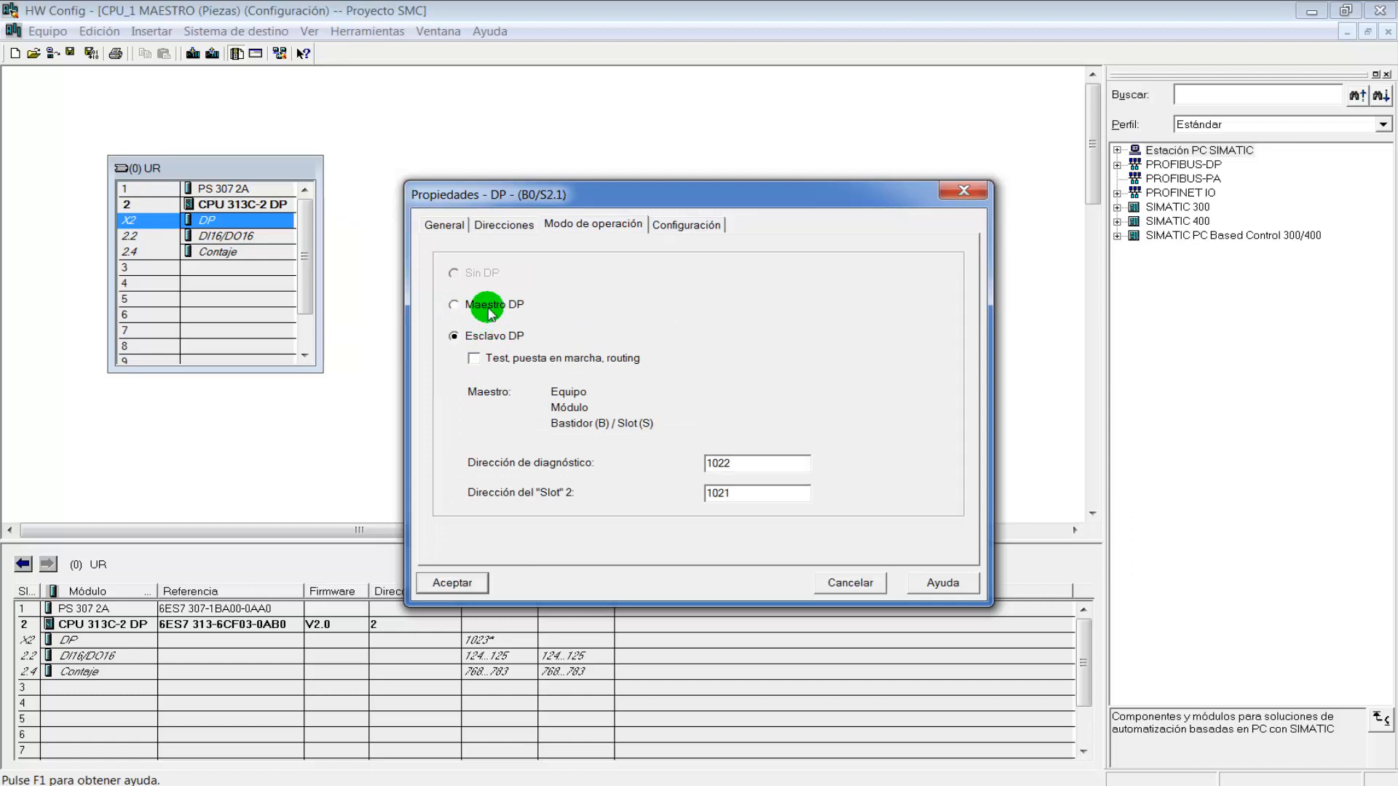
click(470, 584)
click(445, 378)
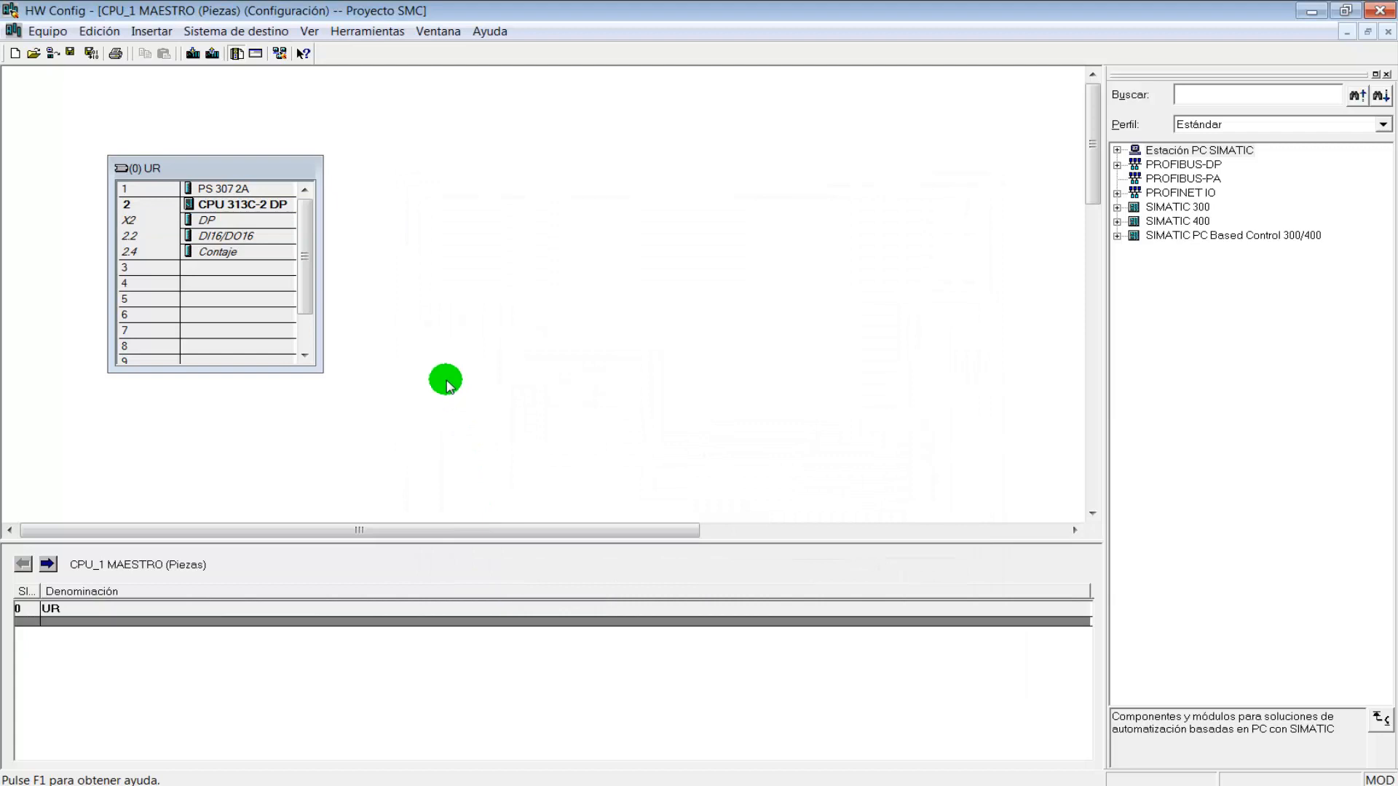
- Set the operating mode of the DP interface on CPU_1 MAESTRO back to Maestro DP
click(240, 223)
double_click(240, 222)
click(483, 304)
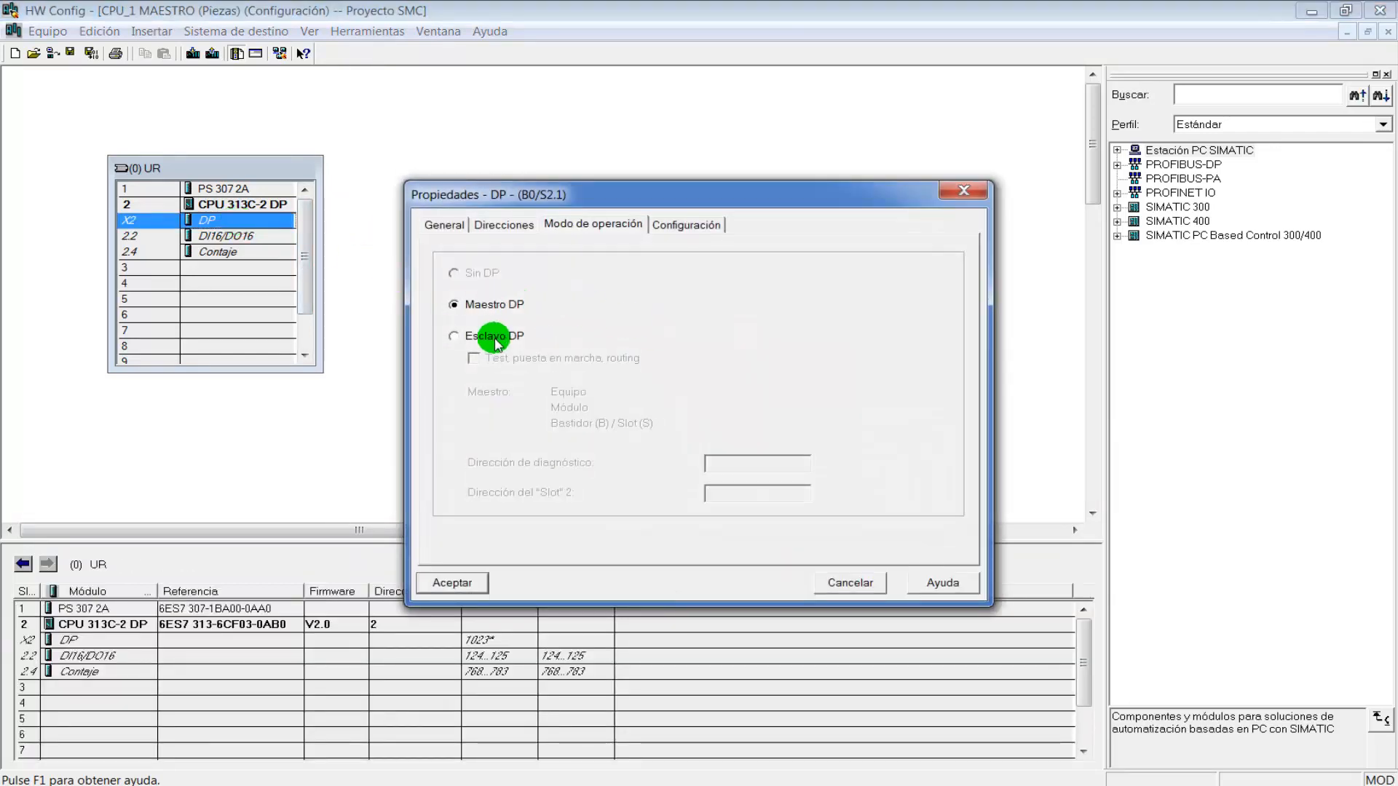
click(460, 583)
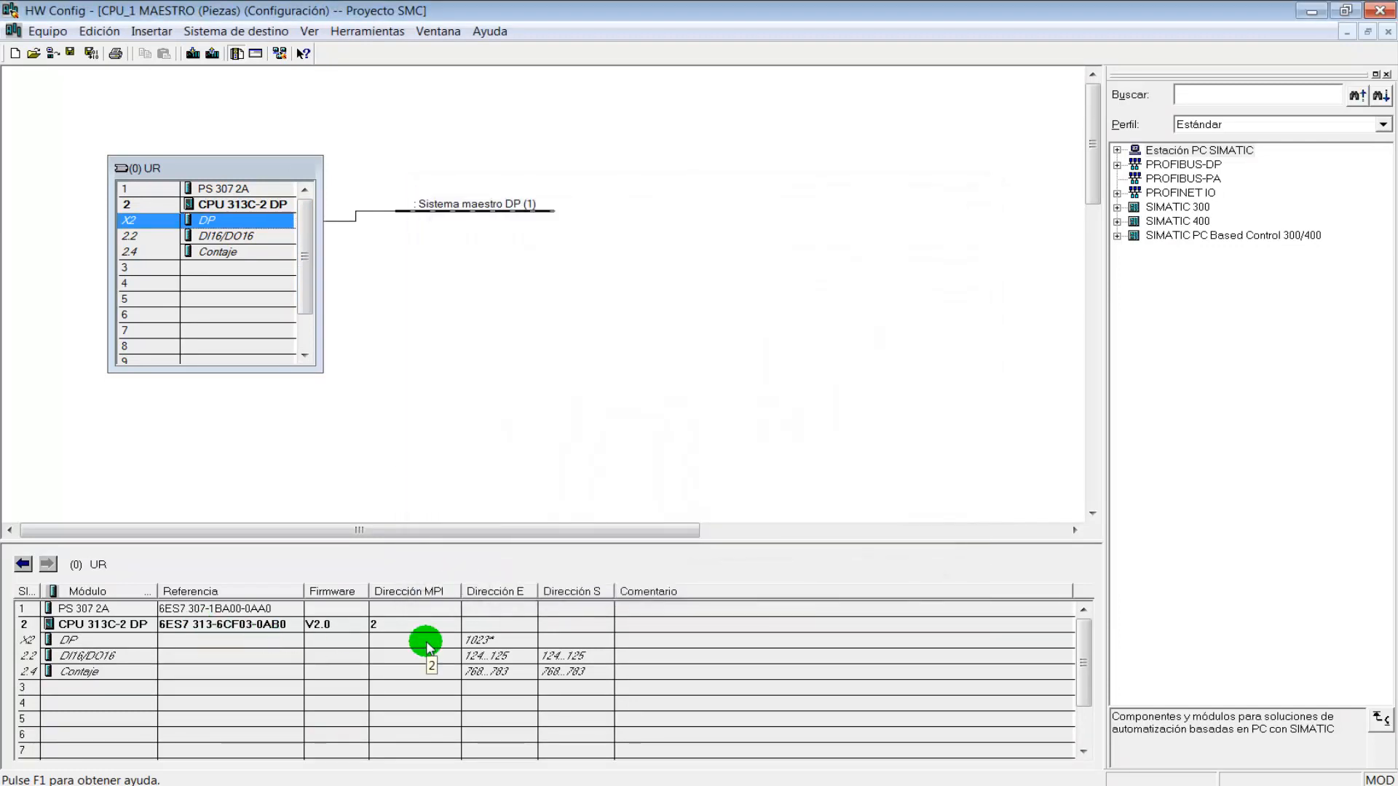
- Save and compile the hardware configuration of CPU_1 MAESTRO (Piezas) and exit to SIMATIC Manager
click(332, 628)
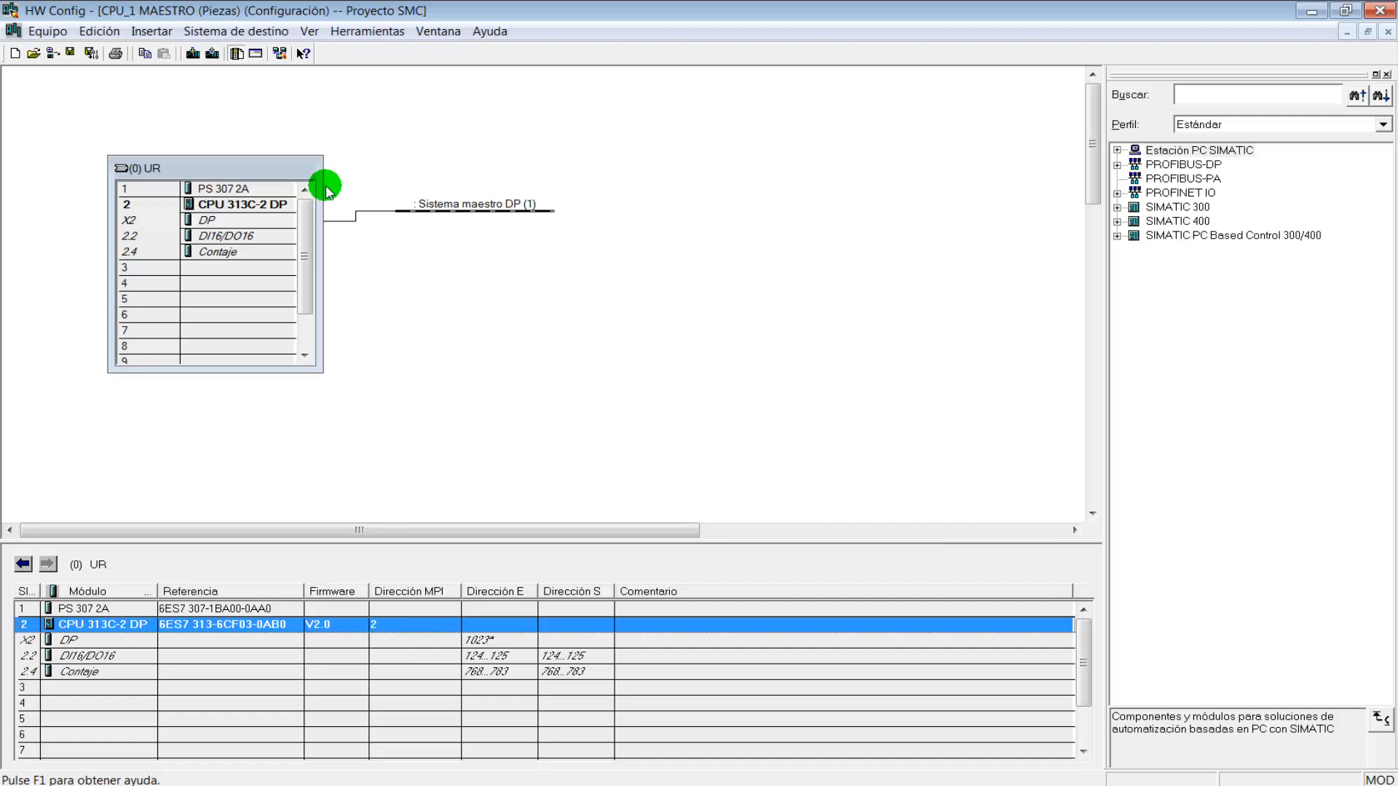
click(90, 54)
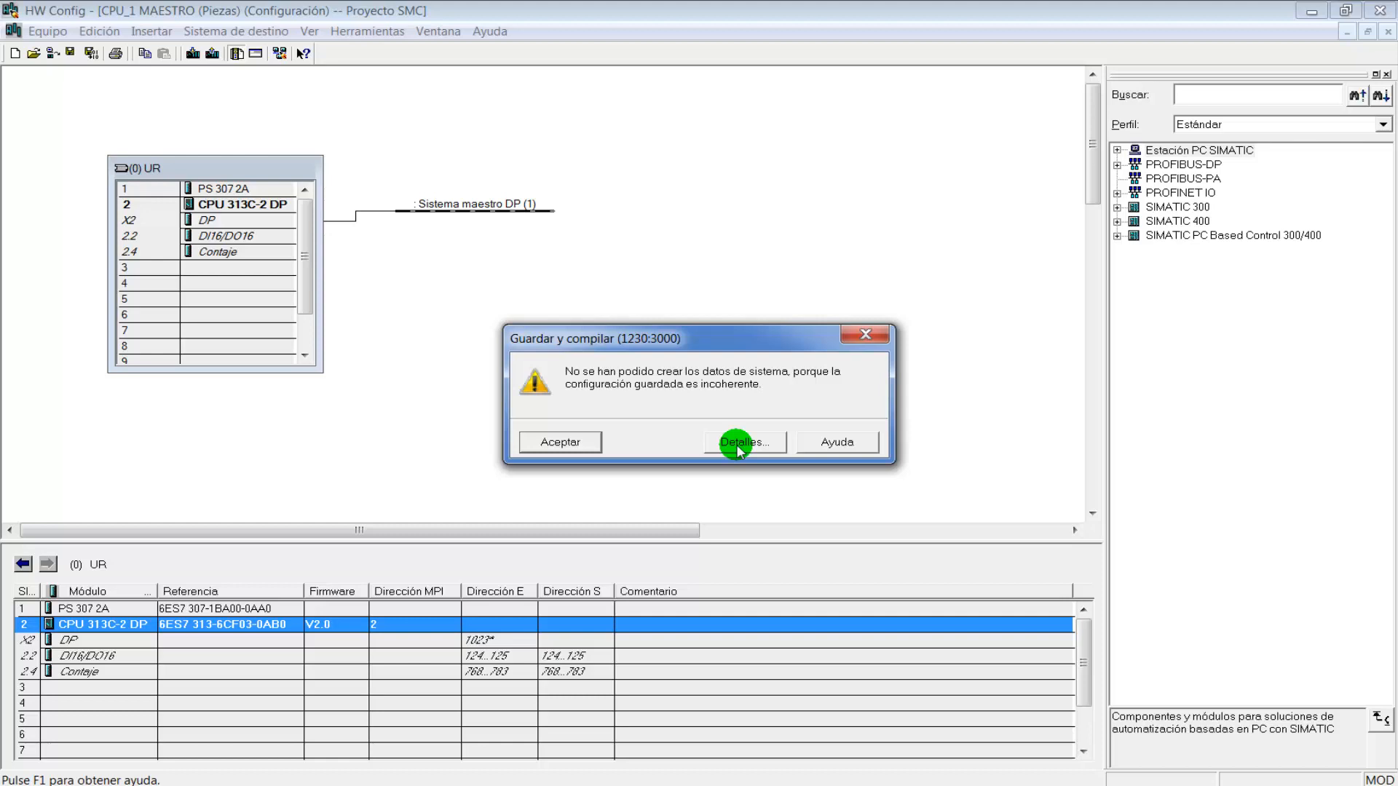
click(561, 441)
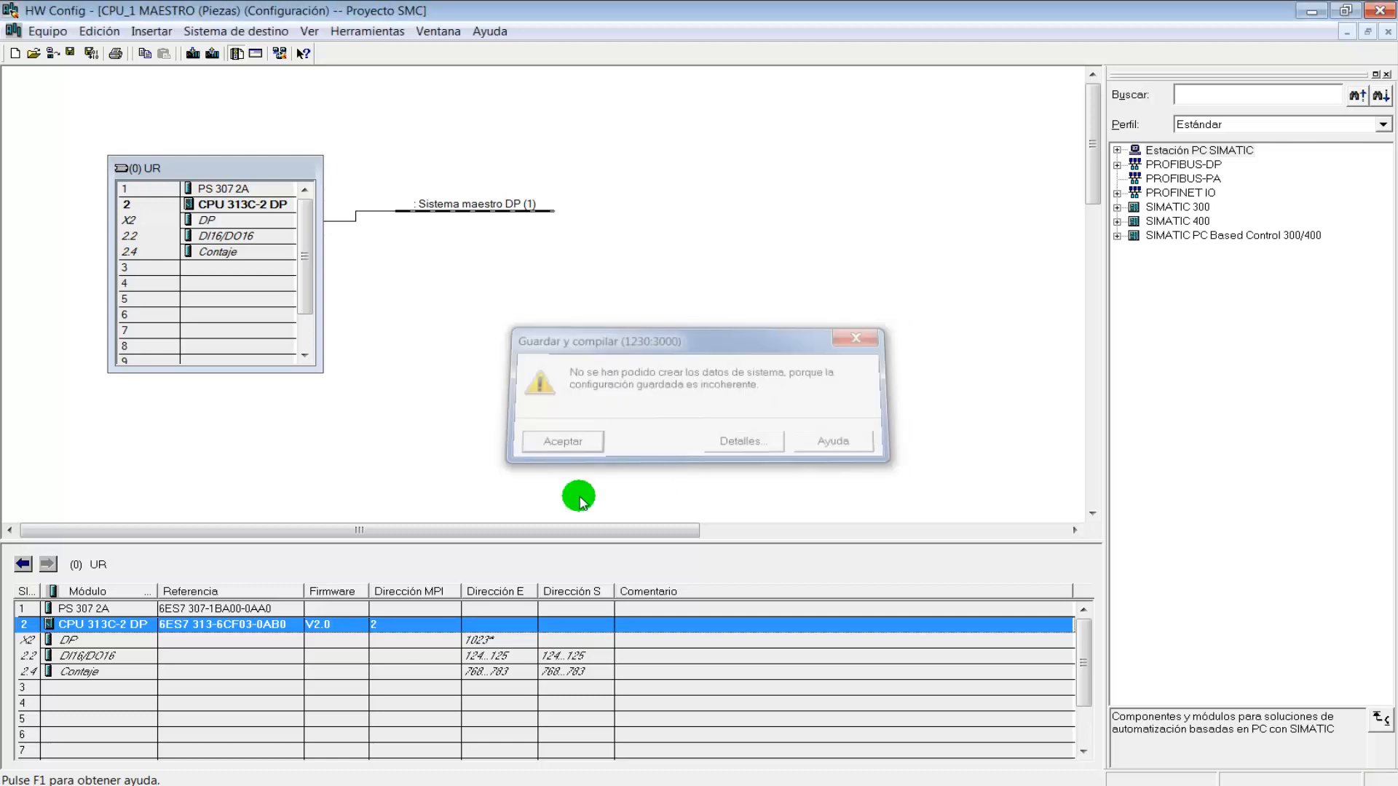
click(45, 30)
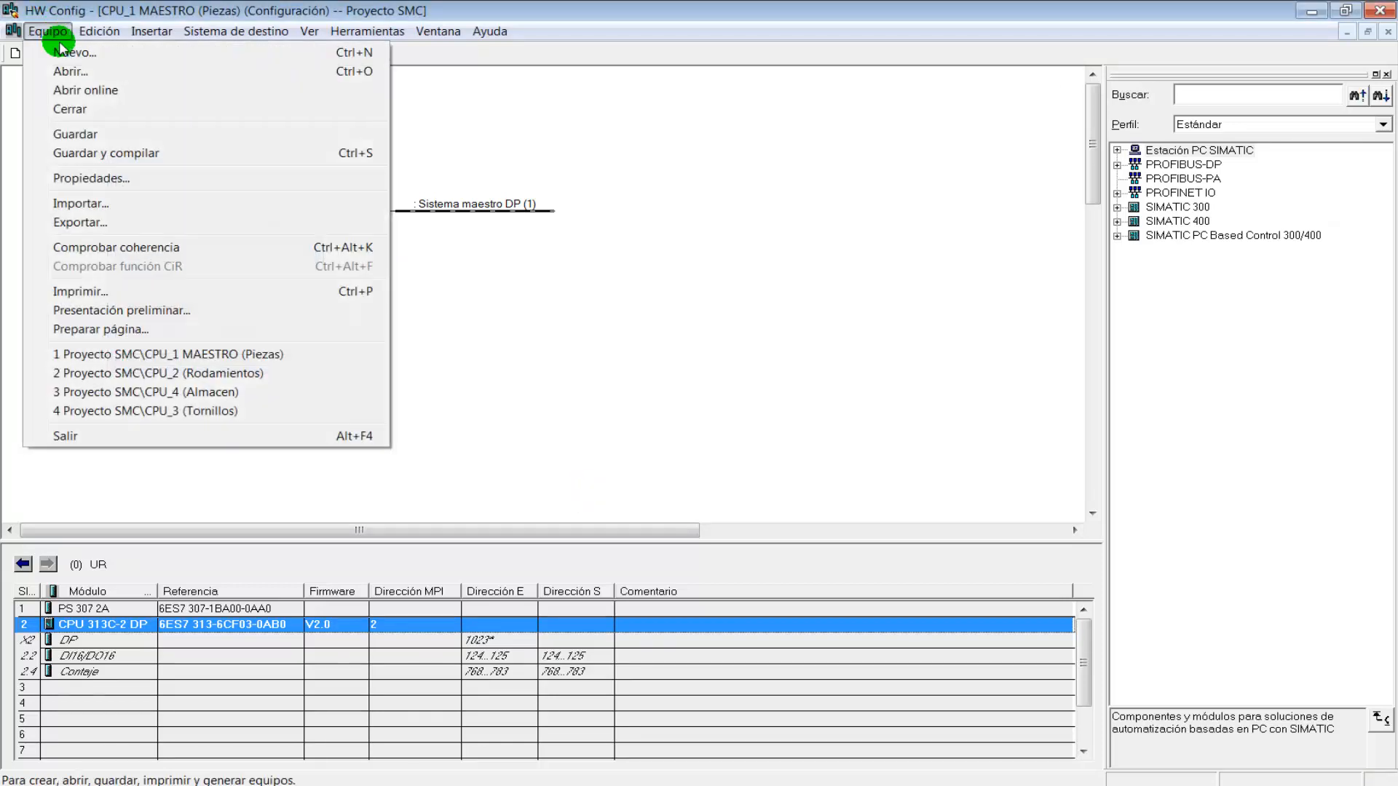
click(48, 437)
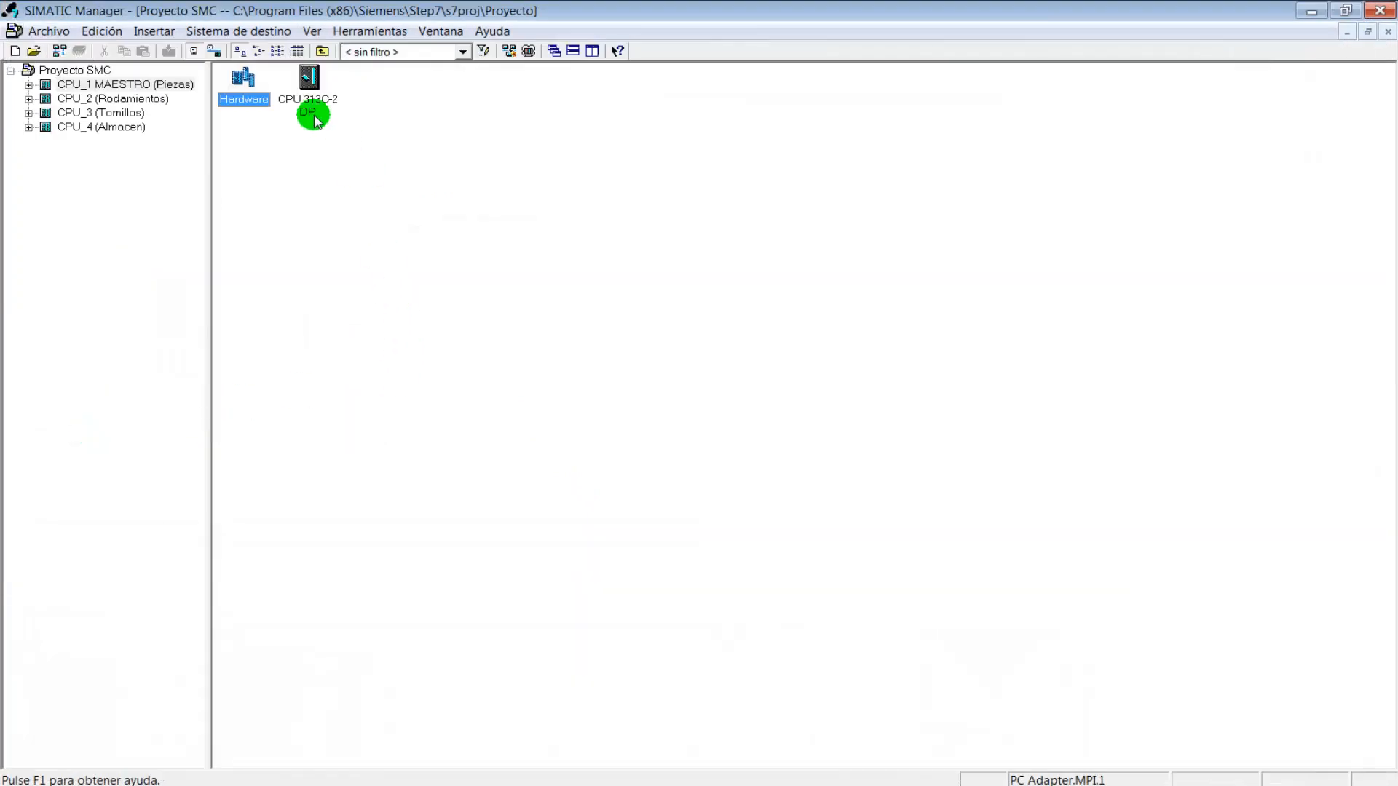
- Open the hardware configuration of CPU_2 (Rodamientos) in HW Config and enlarge its UR rack table
click(107, 100)
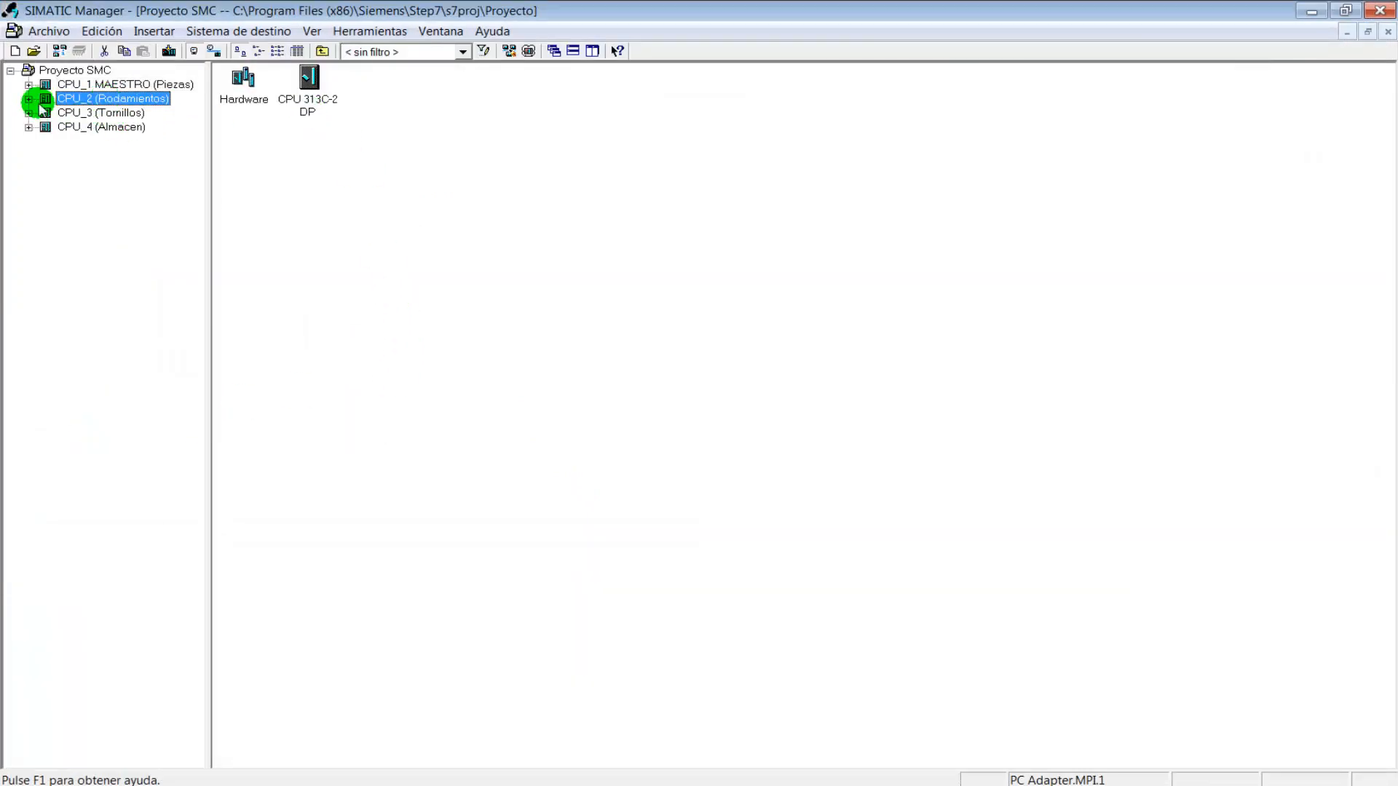
click(30, 98)
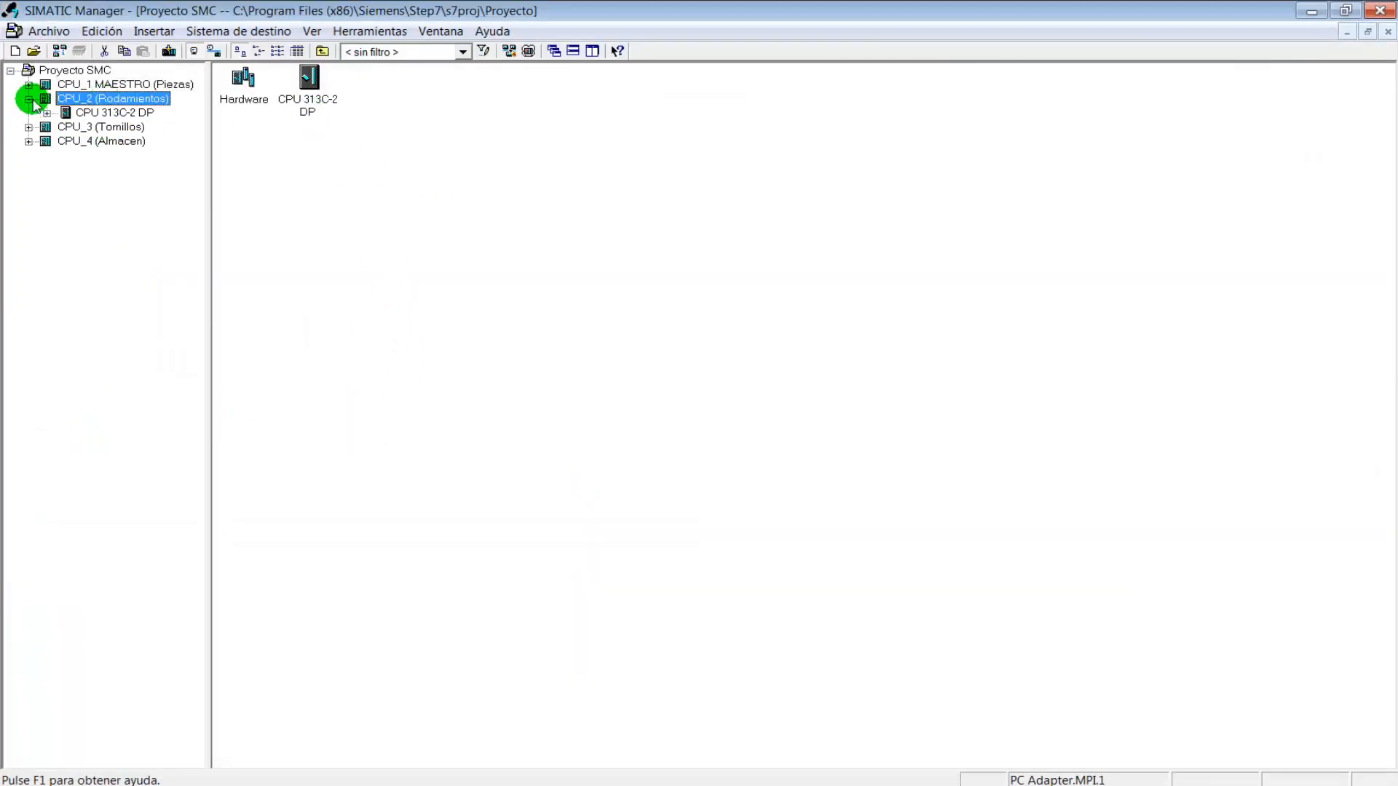
double_click(241, 87)
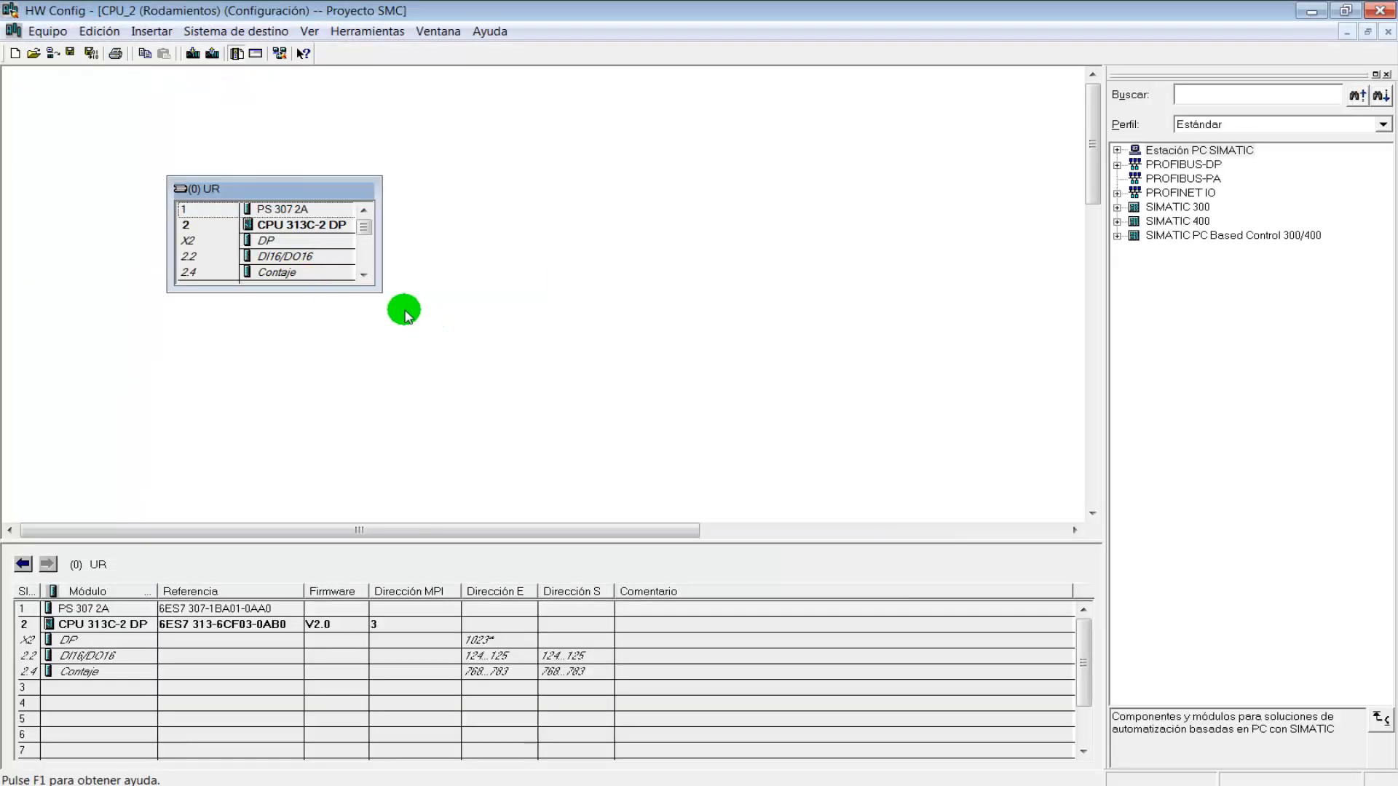
drag(380, 290, 480, 373)
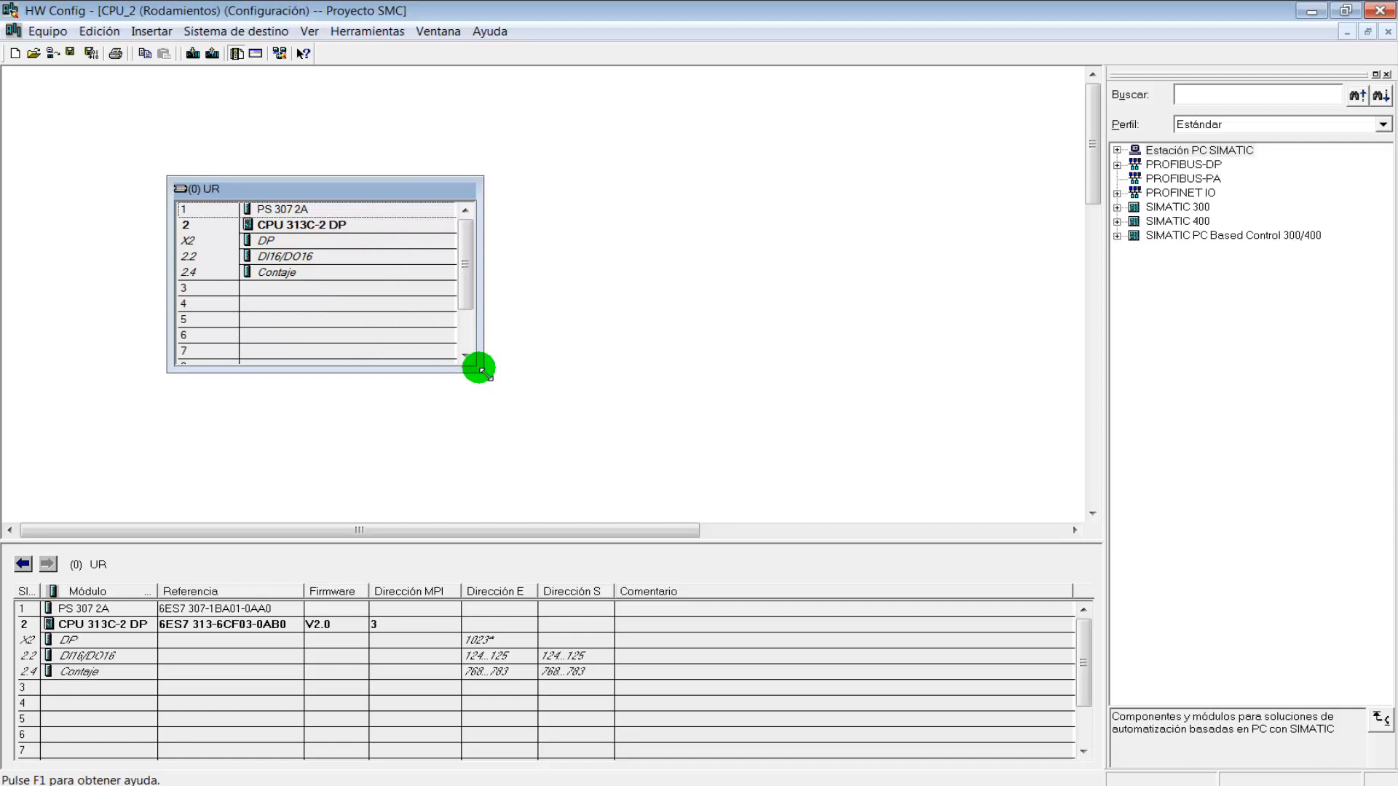
- Check the operating mode of the DP interface on CPU_2 (Rodamientos) and accept its properties
double_click(386, 249)
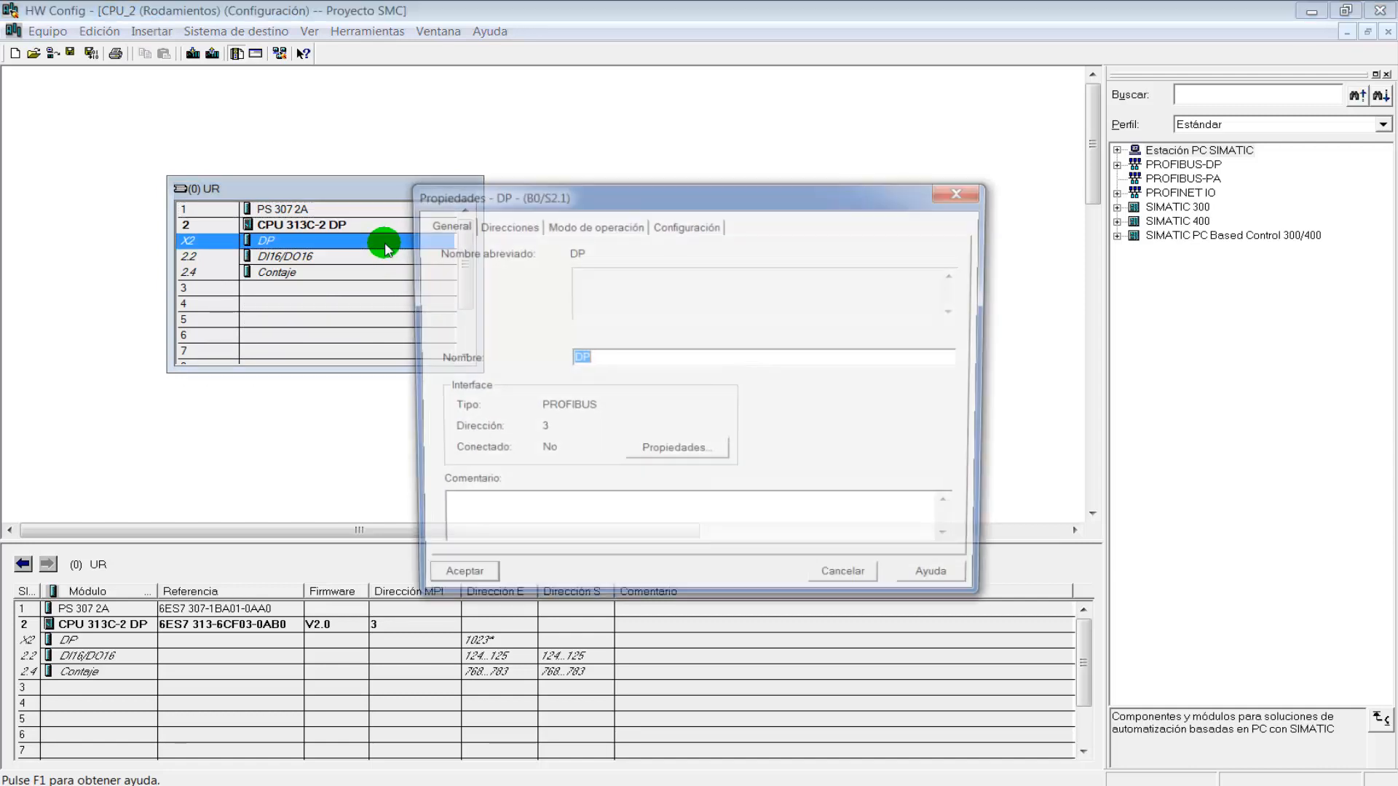
click(624, 228)
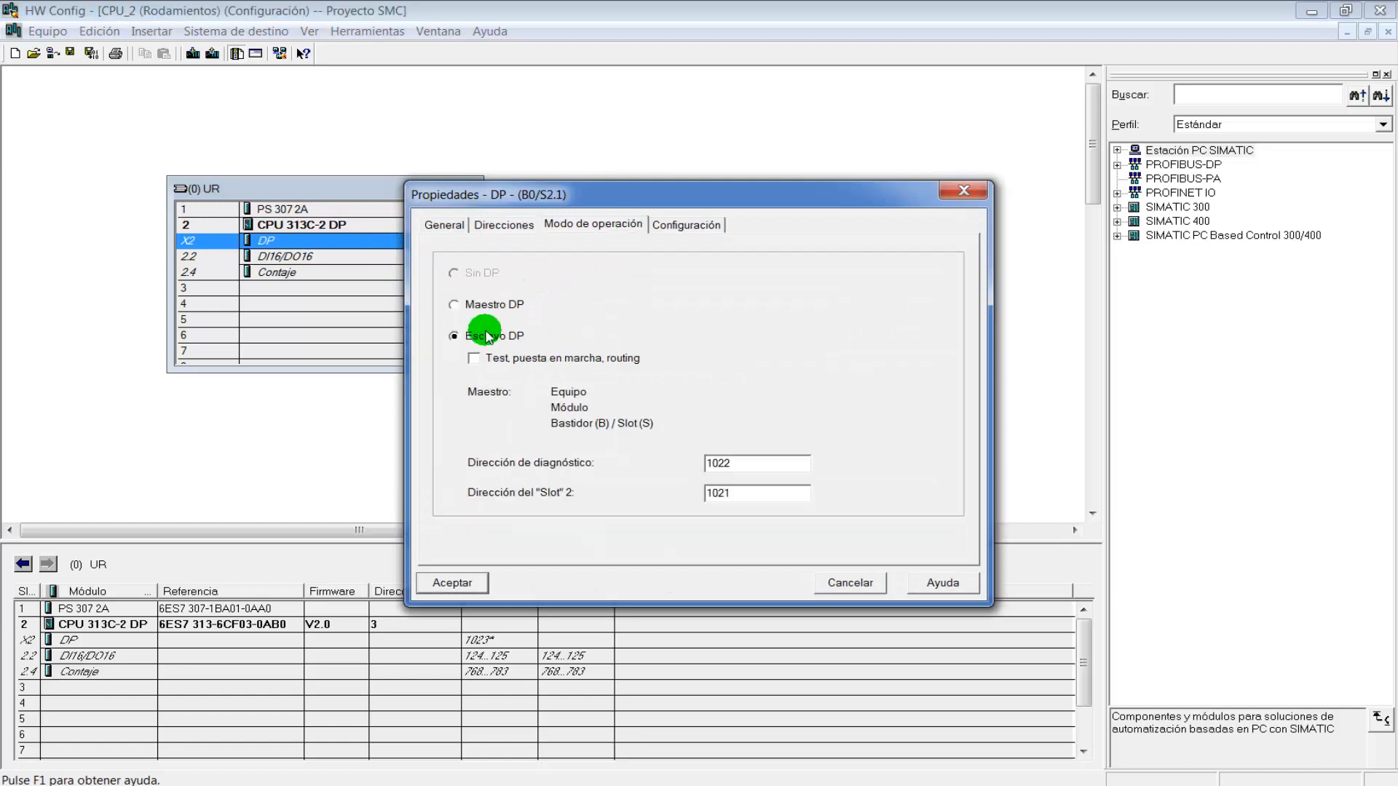
click(459, 583)
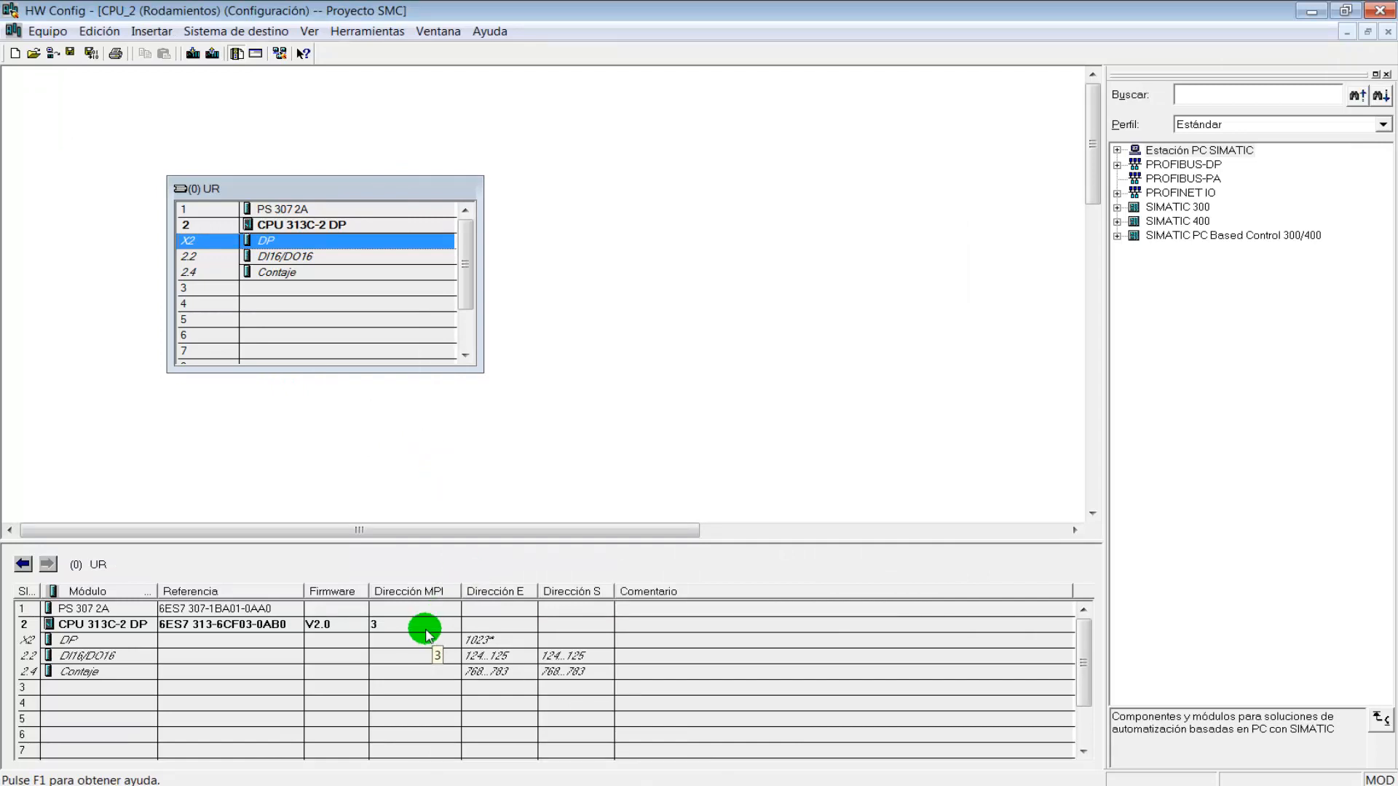
click(488, 566)
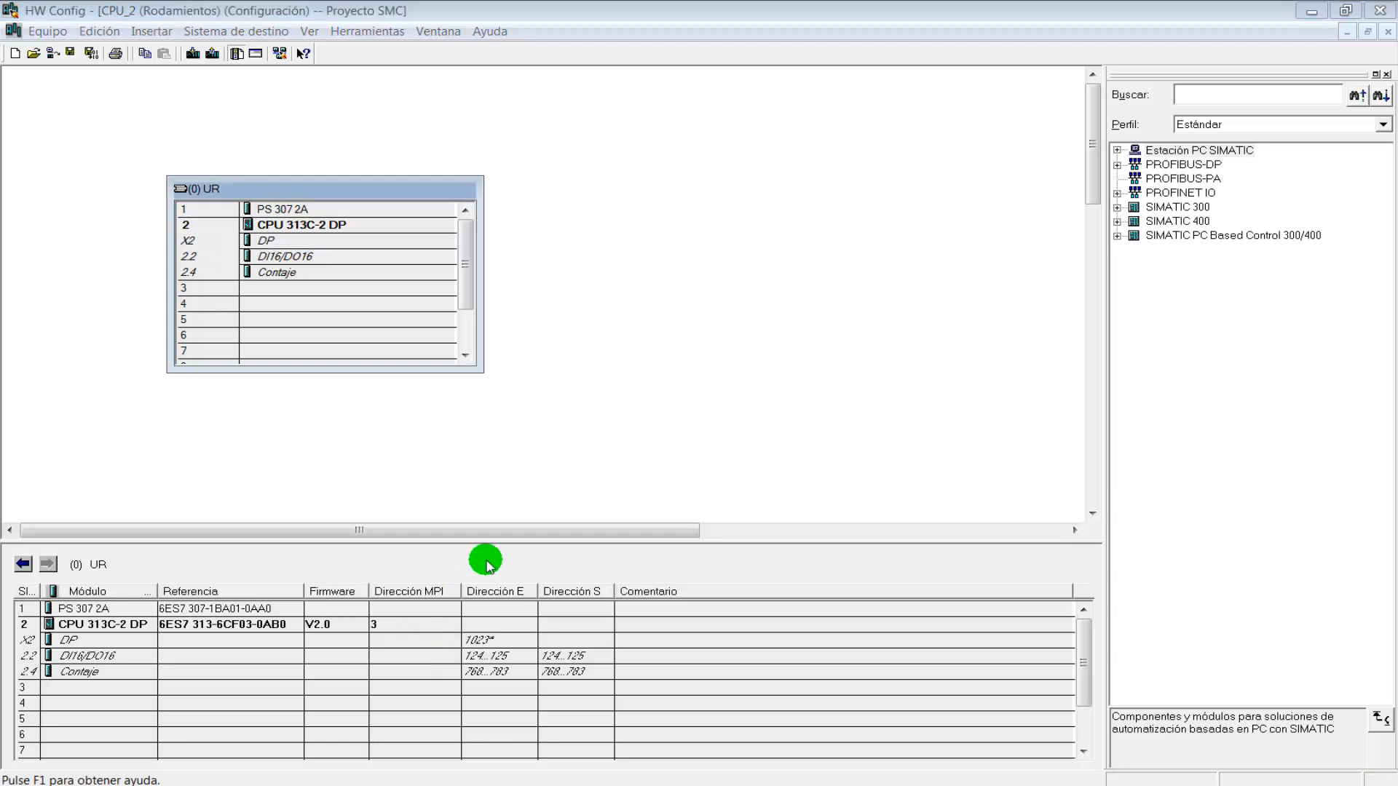
- Exit the CPU_2 hardware configuration and open the network view of Proyecto SMC in NetPro
click(47, 31)
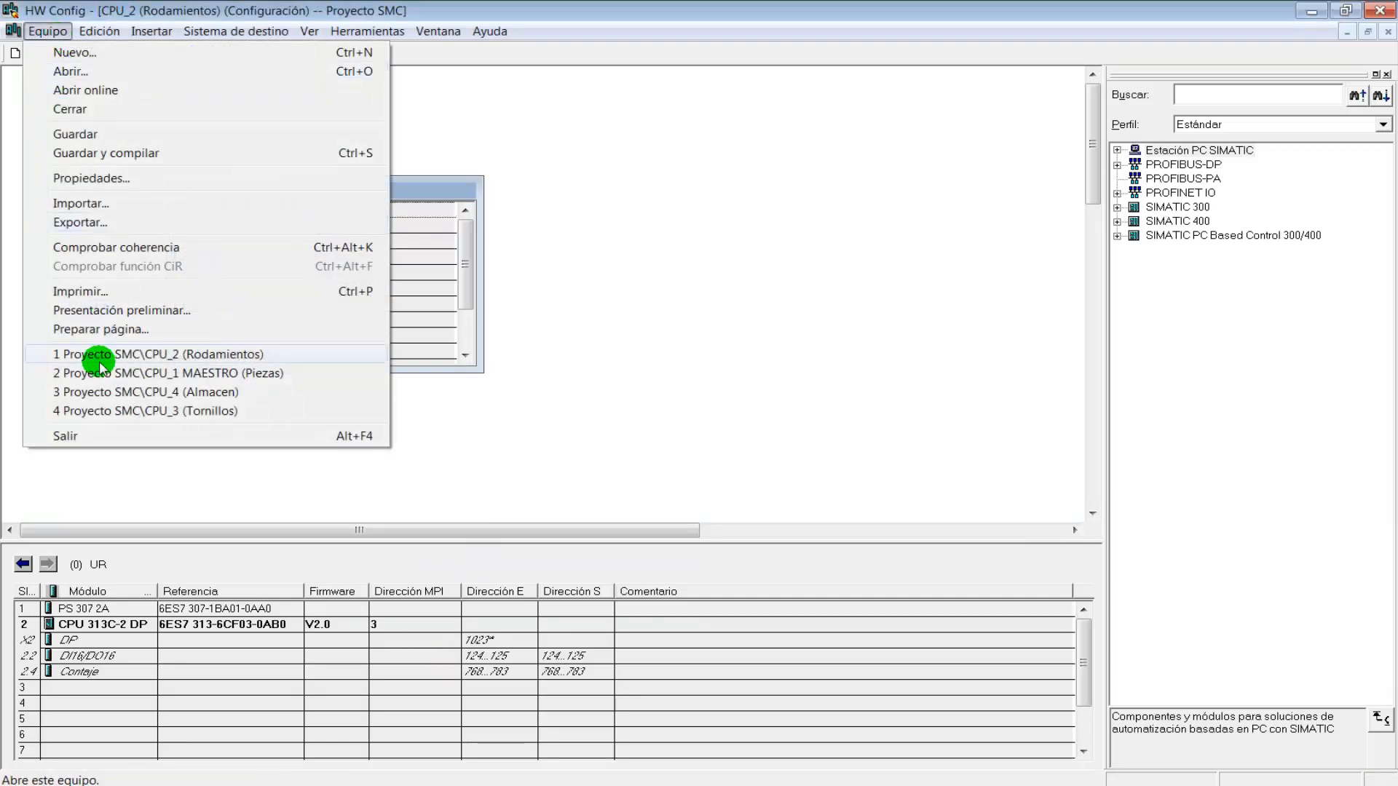
click(112, 434)
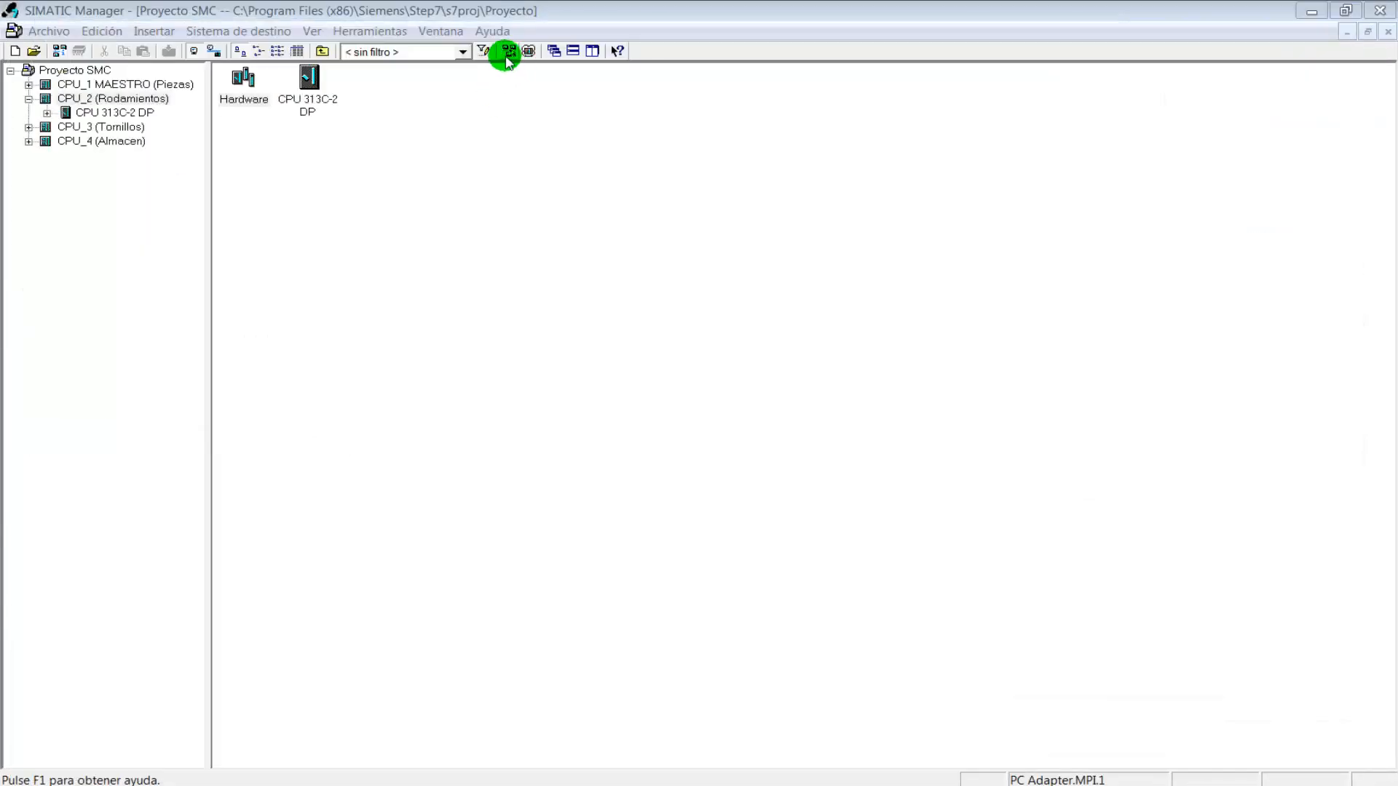
click(507, 51)
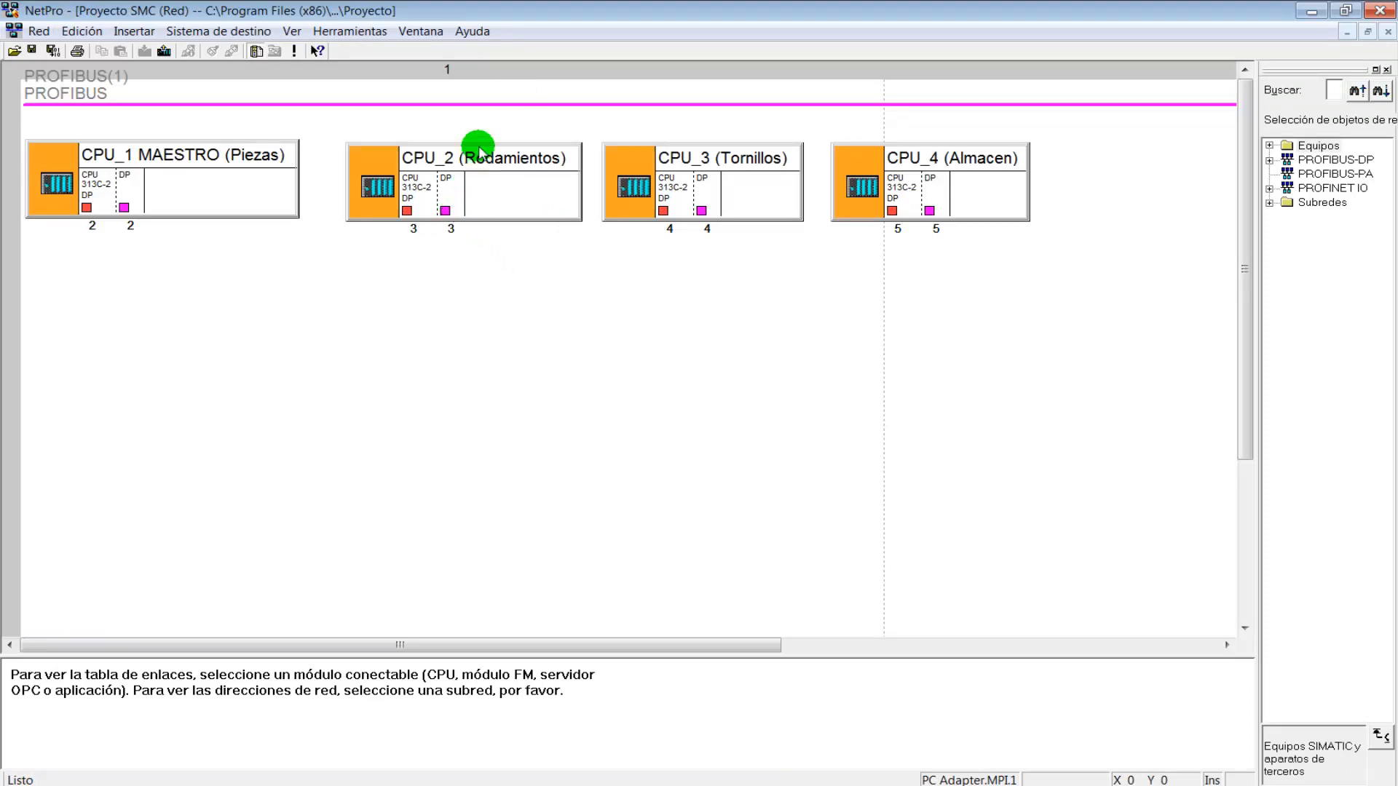
- Connect the DP interface of CPU_1 MAESTRO (Piezas) to the PROFIBUS(1) subnet
click(444, 212)
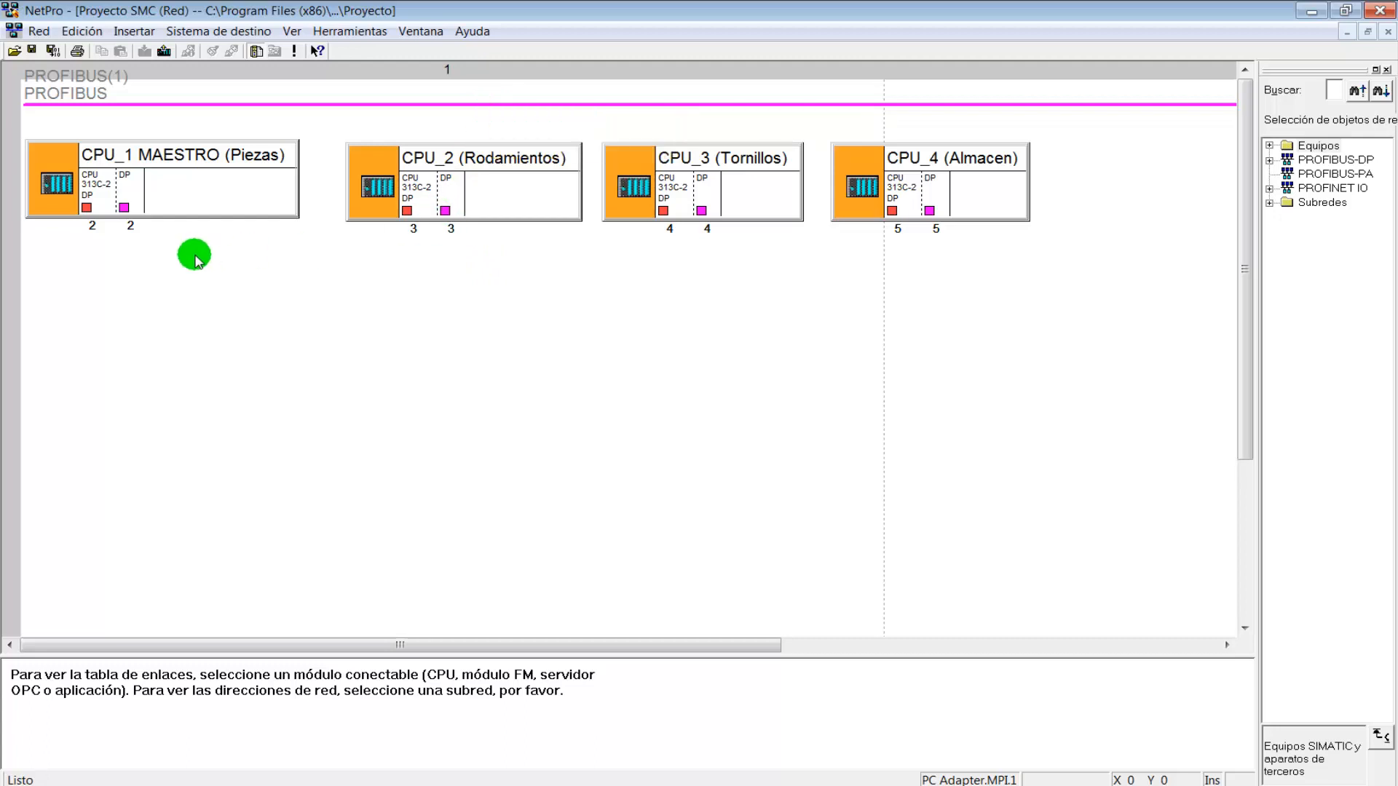
click(125, 209)
click(126, 209)
drag(134, 216, 123, 112)
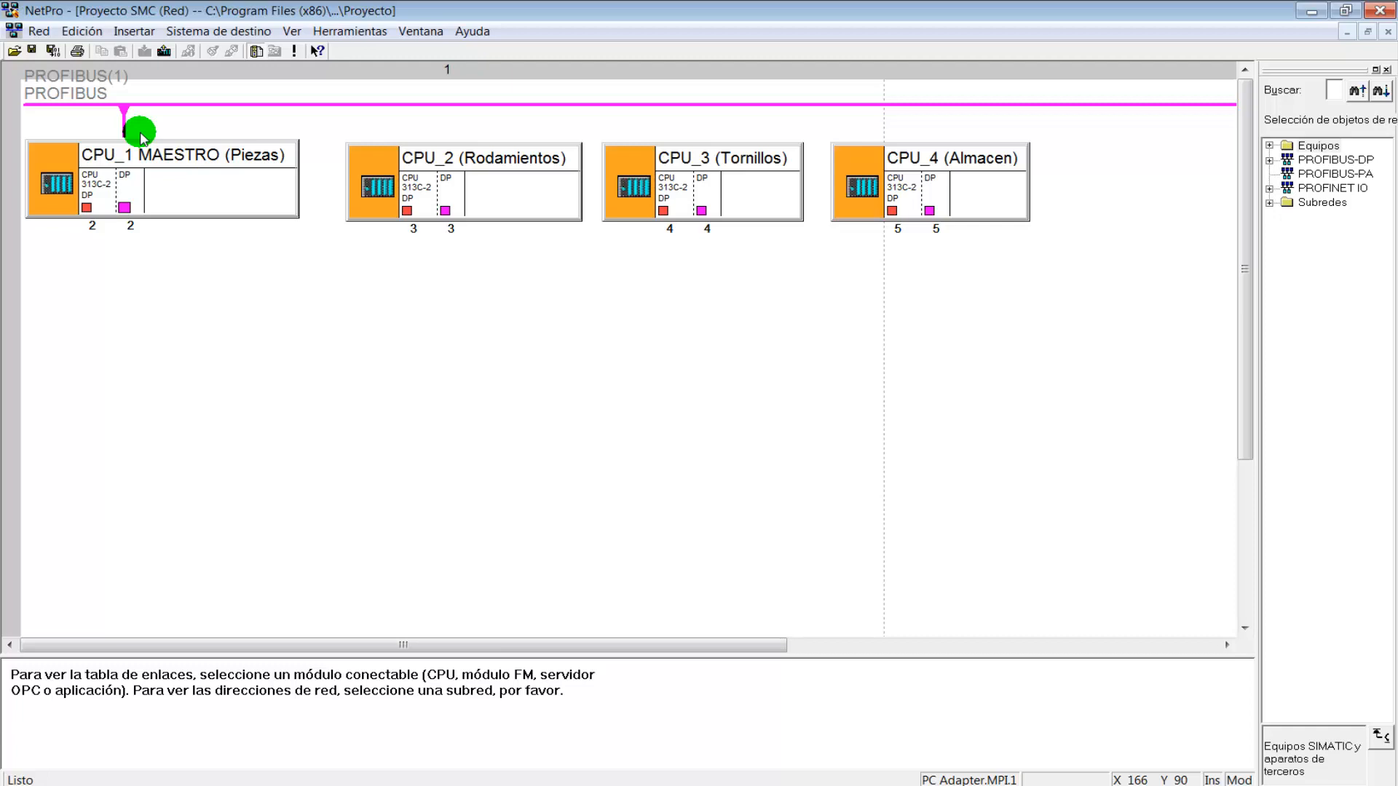
- Assign the DP interface of CPU_2 (Rodamientos) to the PROFIBUS(1) 1,5 Mbit/s subnet
click(446, 211)
double_click(446, 211)
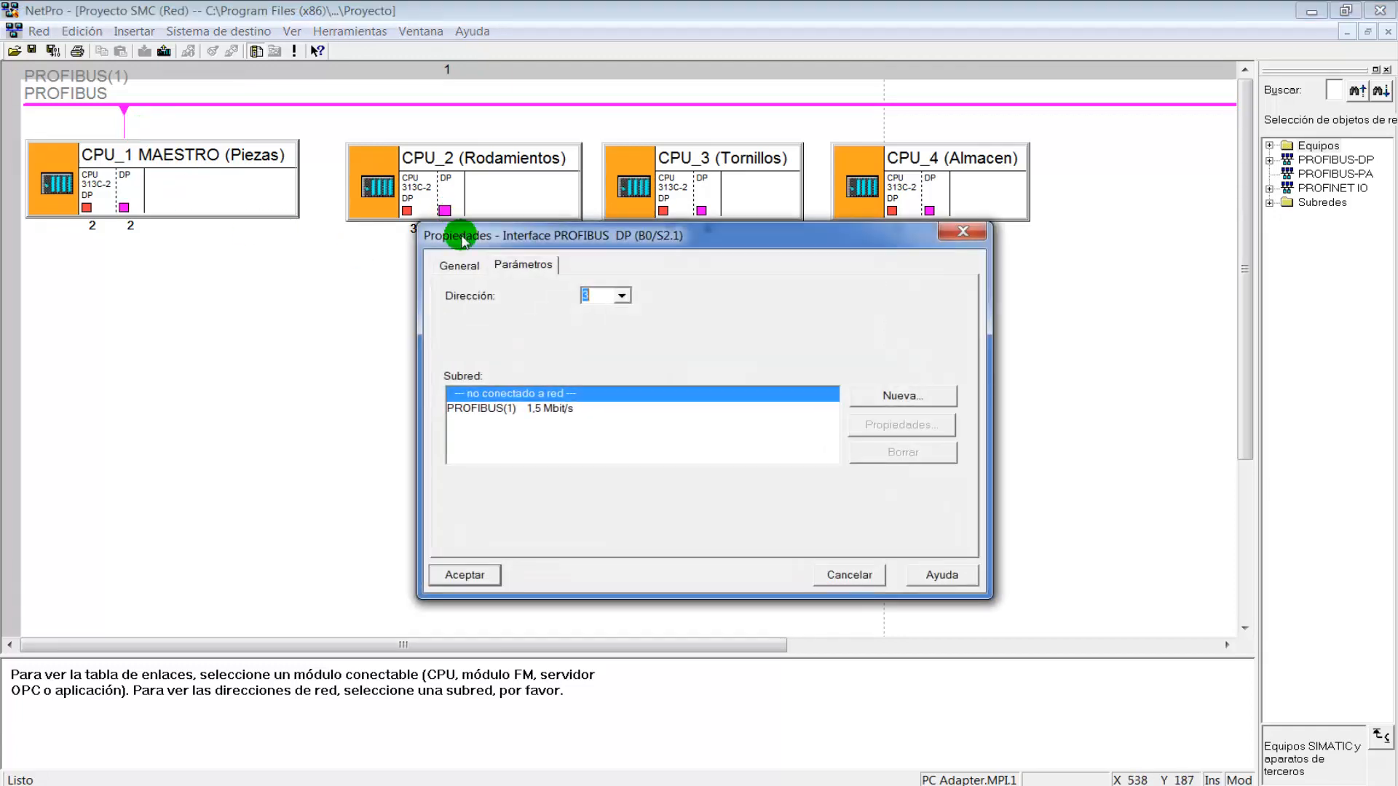
click(486, 408)
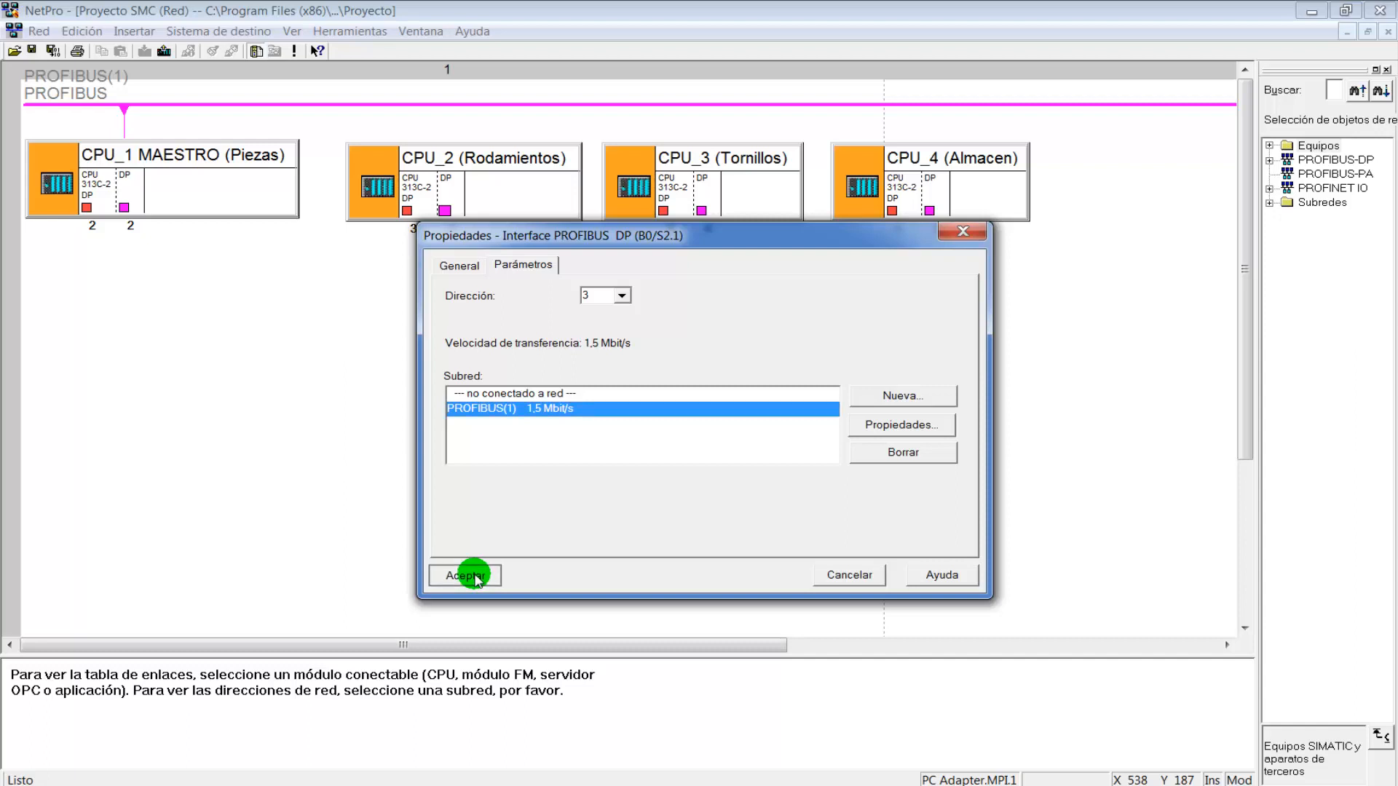
click(474, 576)
- Assign the DP interface of CPU_3 (Tornillos) to the PROFIBUS(1) 1,5 Mbit/s subnet
click(703, 211)
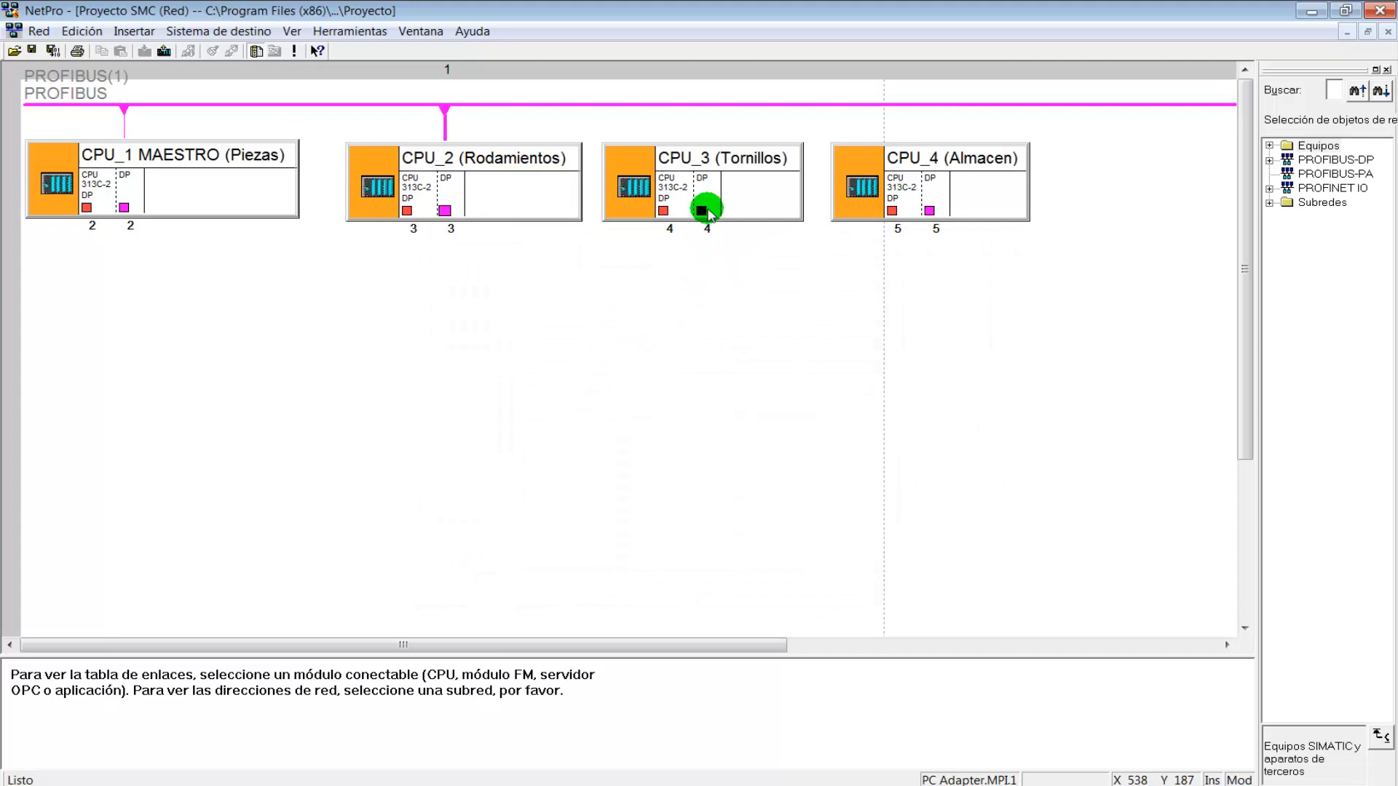
double_click(702, 211)
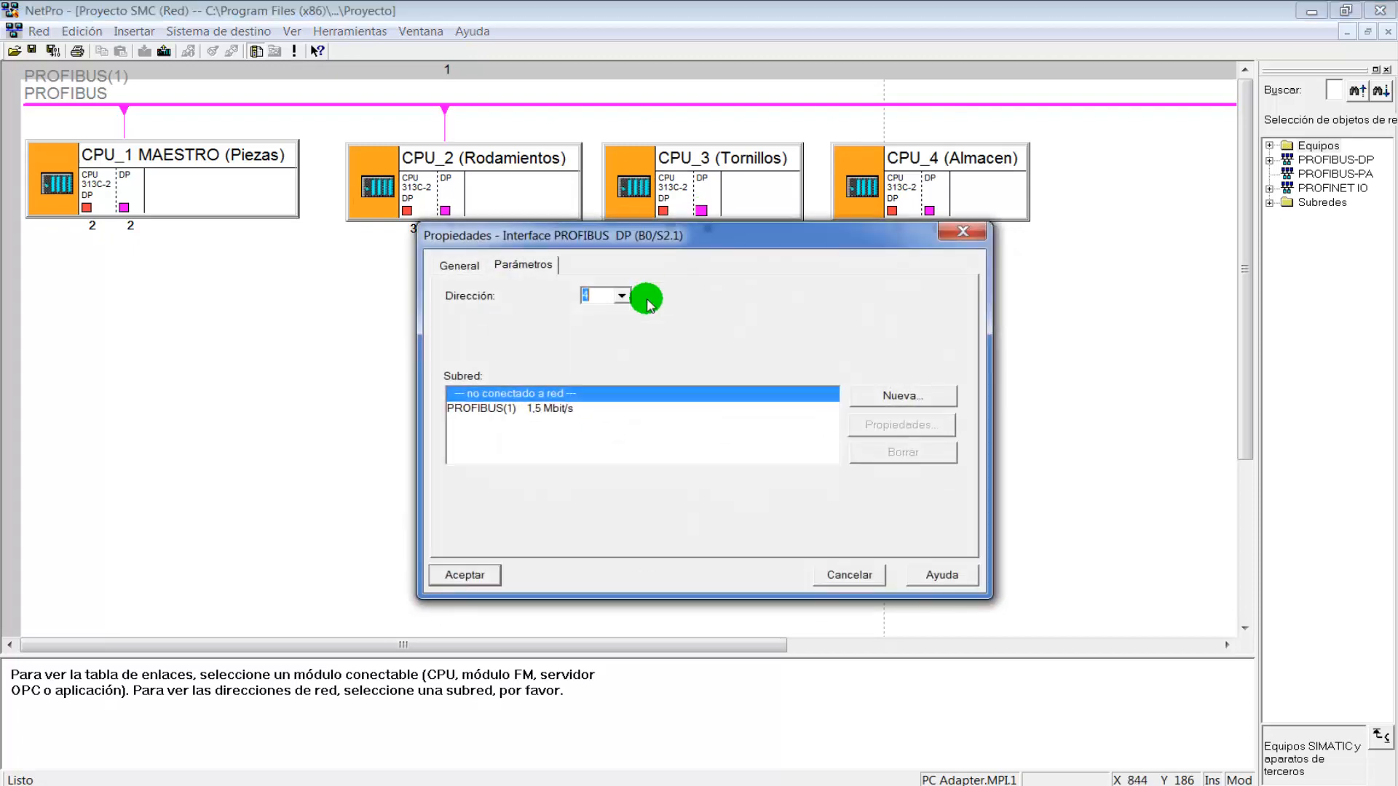
click(528, 408)
click(465, 574)
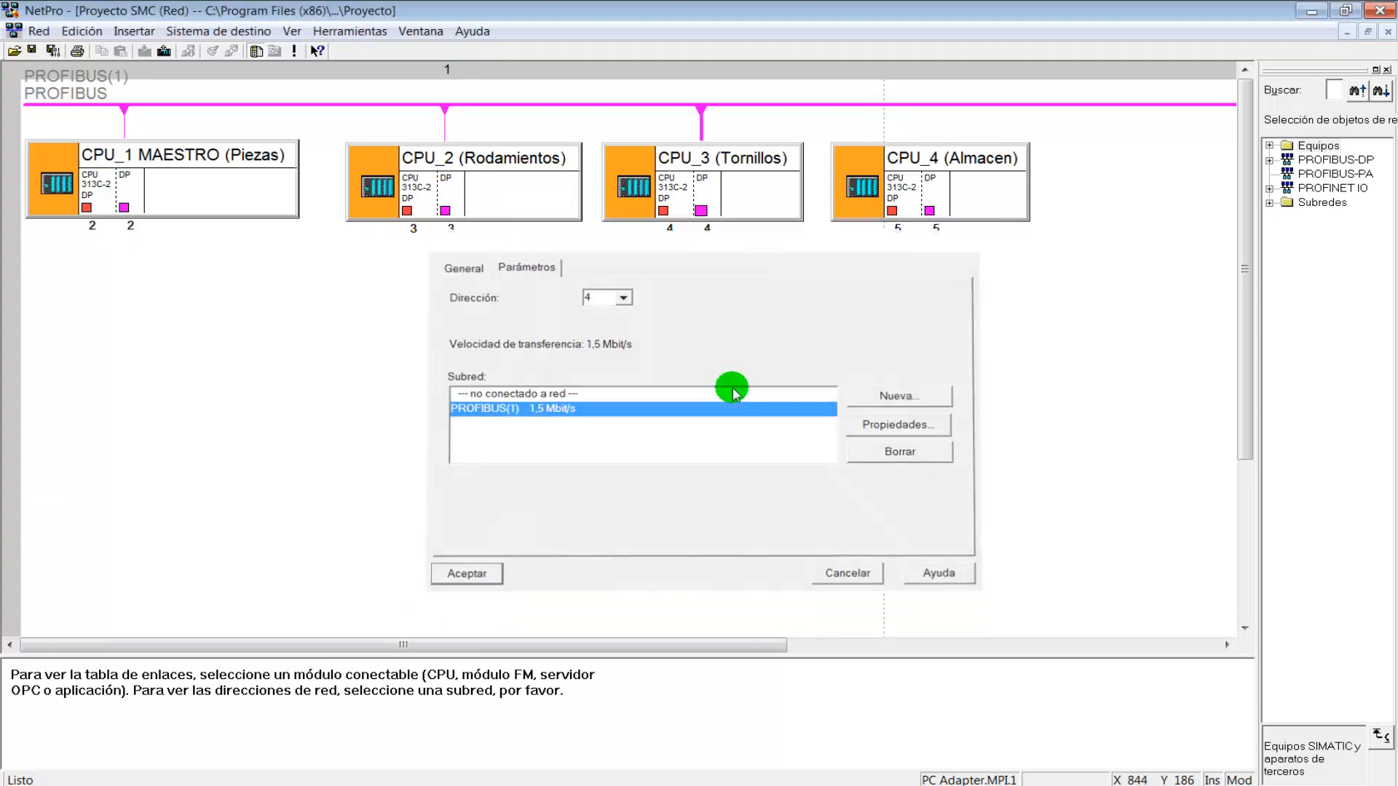
- Assign the DP interface of CPU_4 (Almacen) to the PROFIBUS(1) 1,5 Mbit/s subnet
click(930, 211)
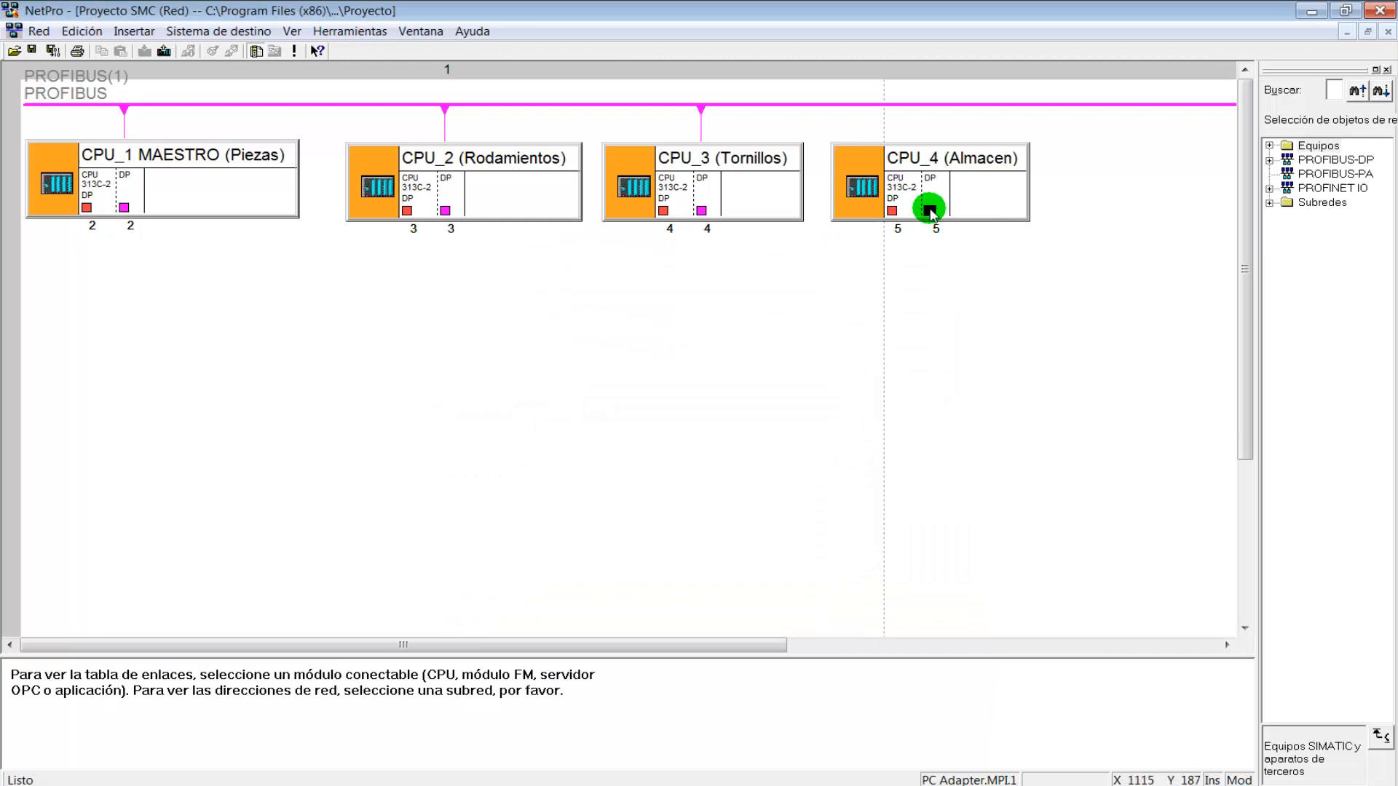
double_click(929, 211)
click(515, 409)
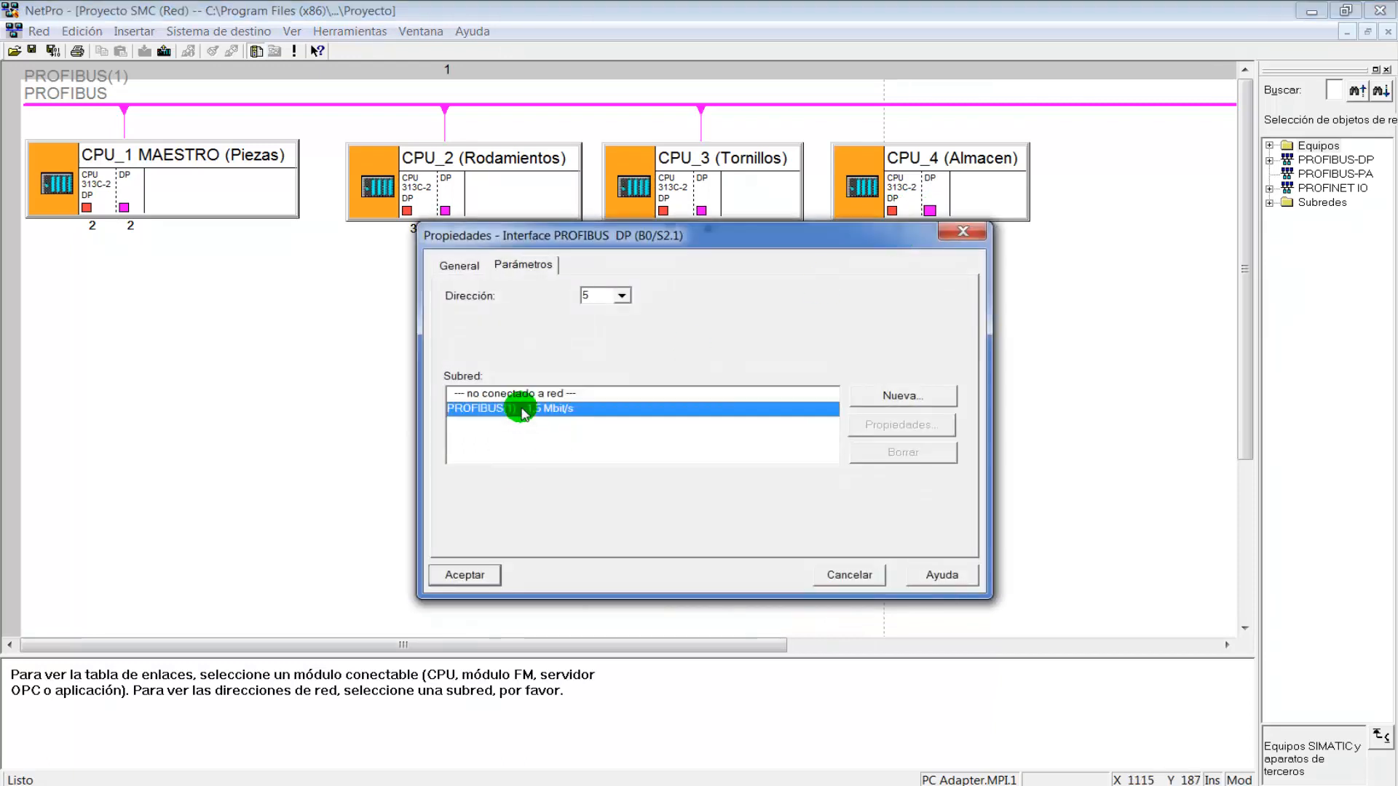
click(497, 575)
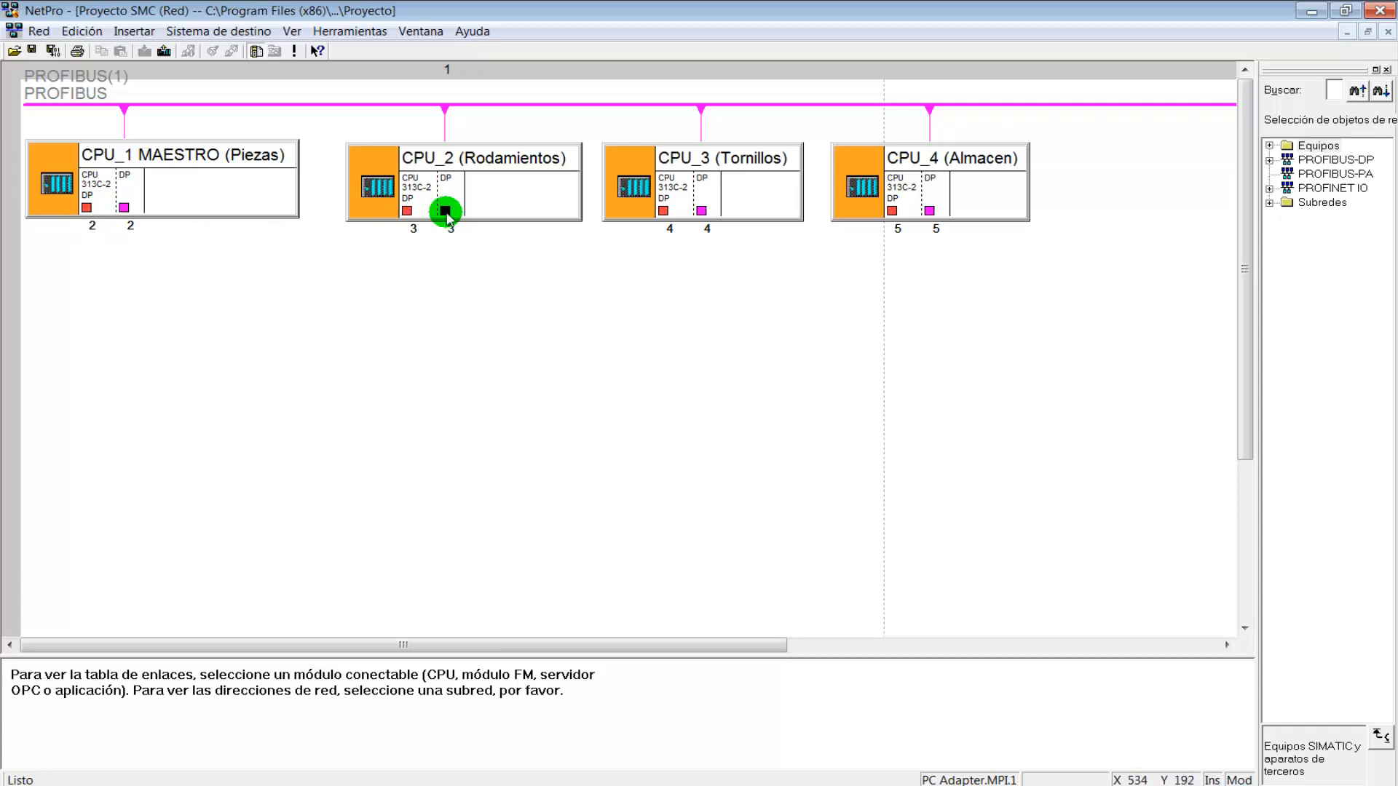
click(194, 203)
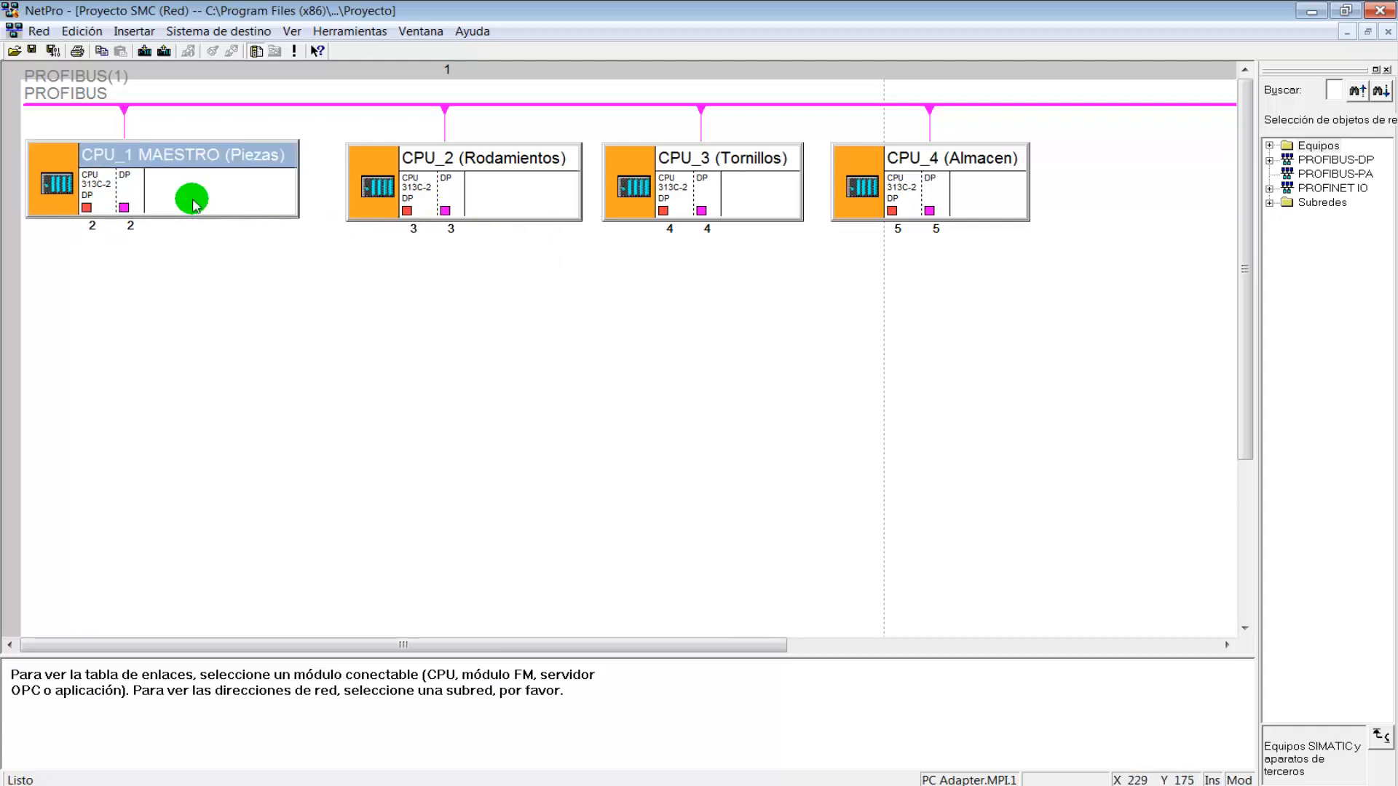
click(519, 182)
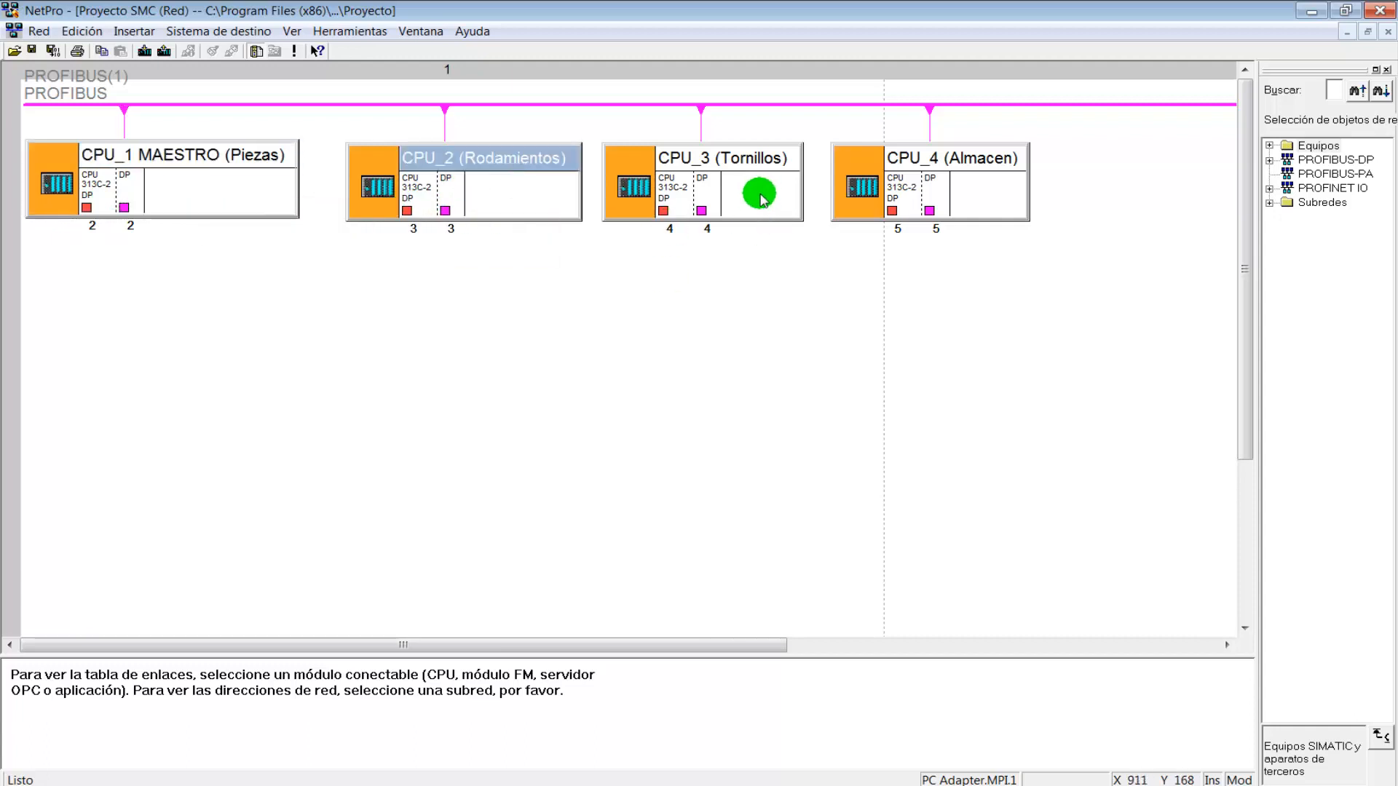
click(761, 196)
click(982, 195)
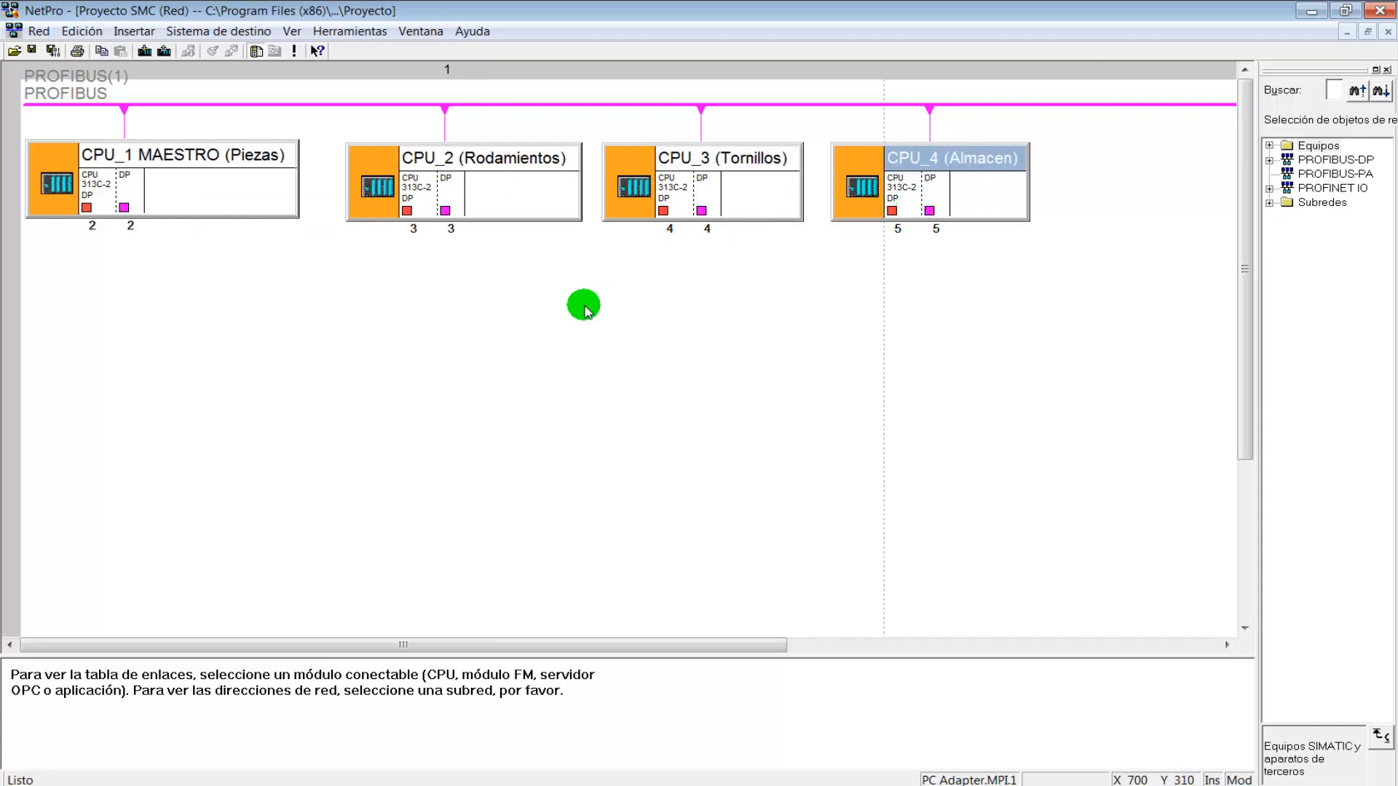
- Save and compile the PROFIBUS network configuration with its consistency check, and dismiss the results
click(583, 309)
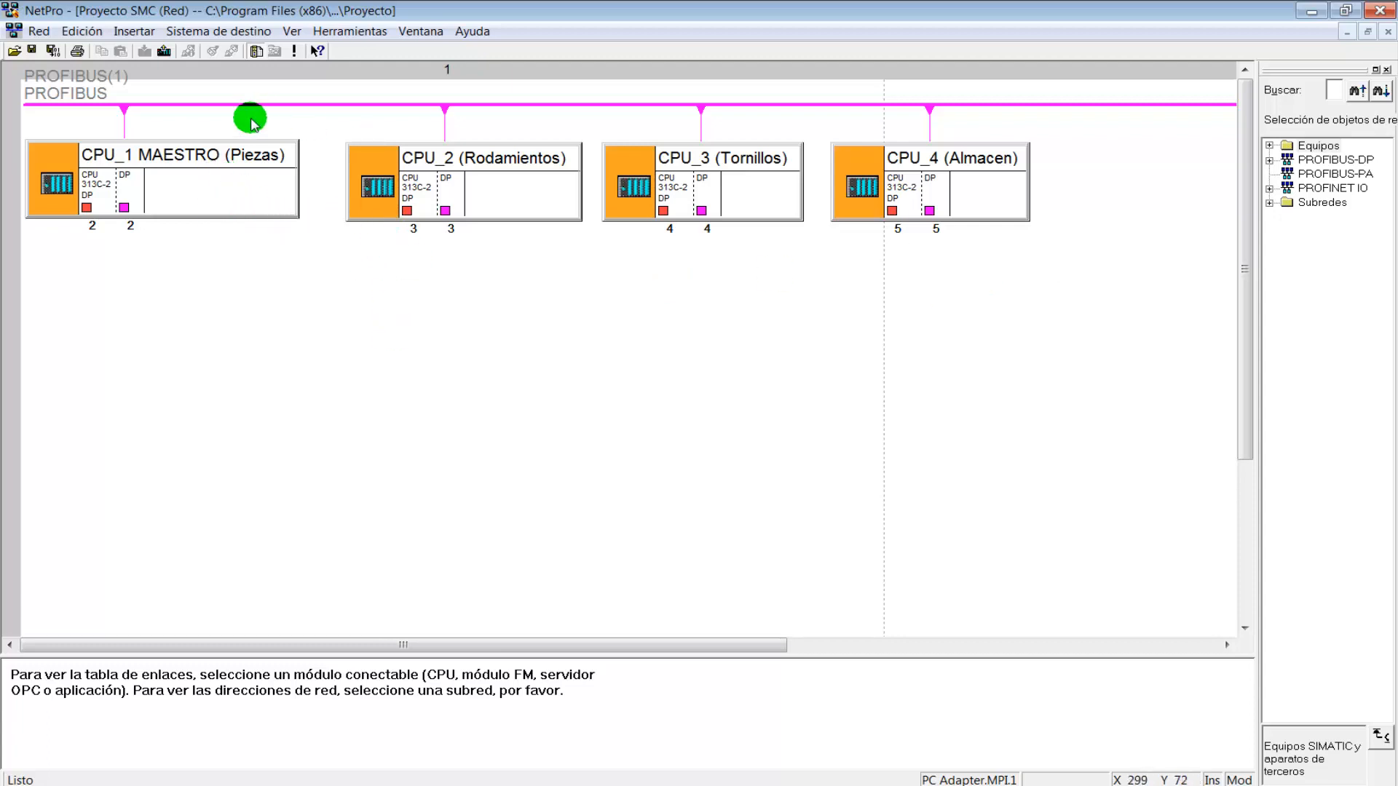
click(57, 51)
click(611, 462)
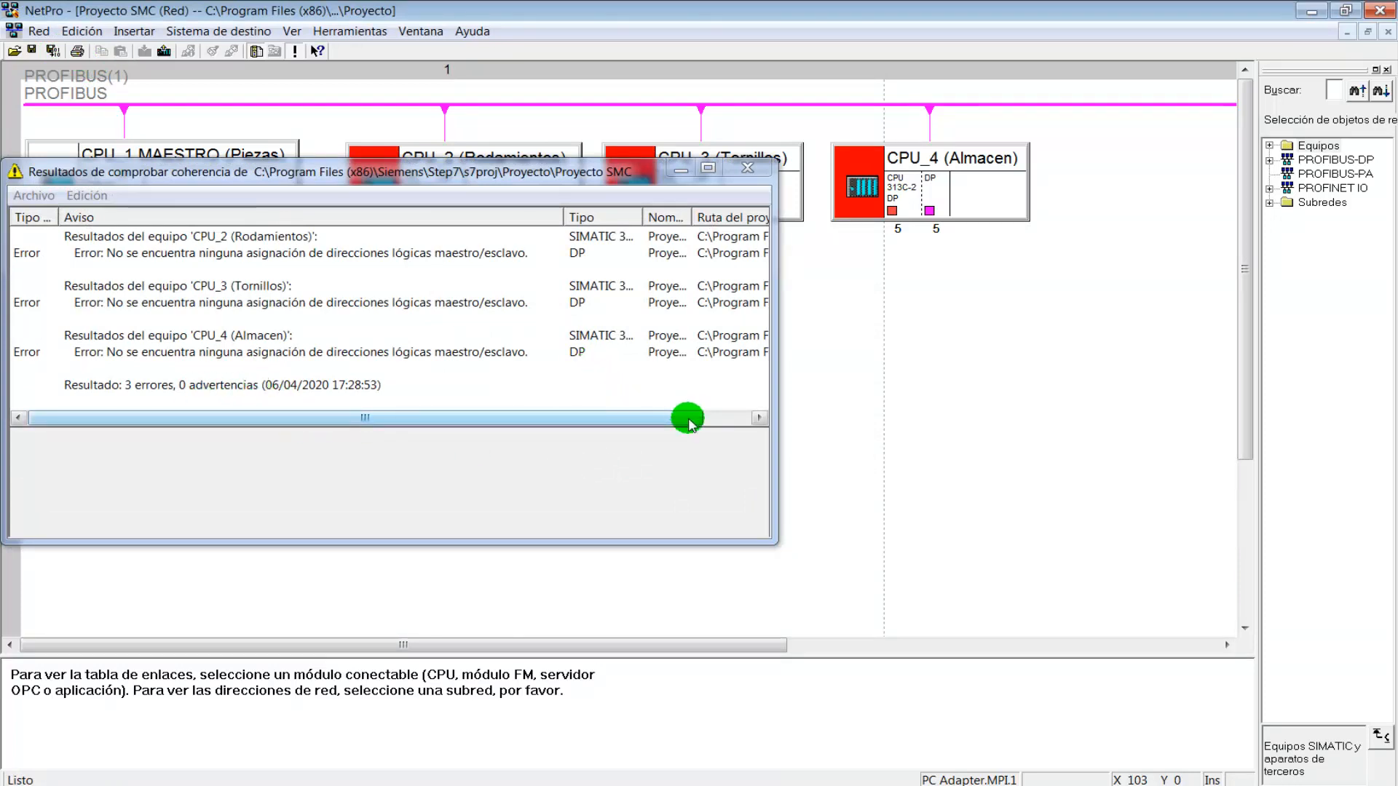
click(755, 173)
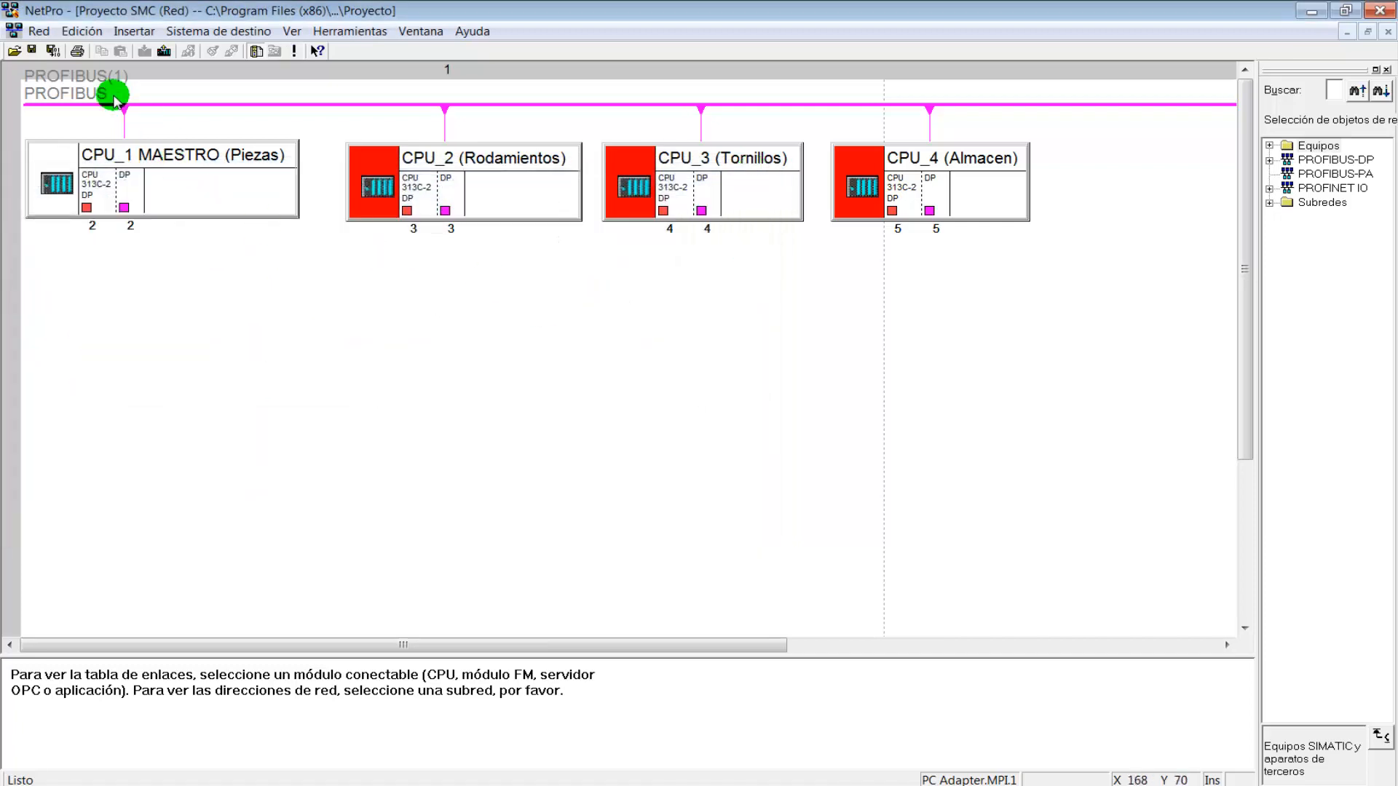
- Exit NetPro and open the hardware configuration of CPU_1 MAESTRO (Piezas) in HW Config
click(39, 30)
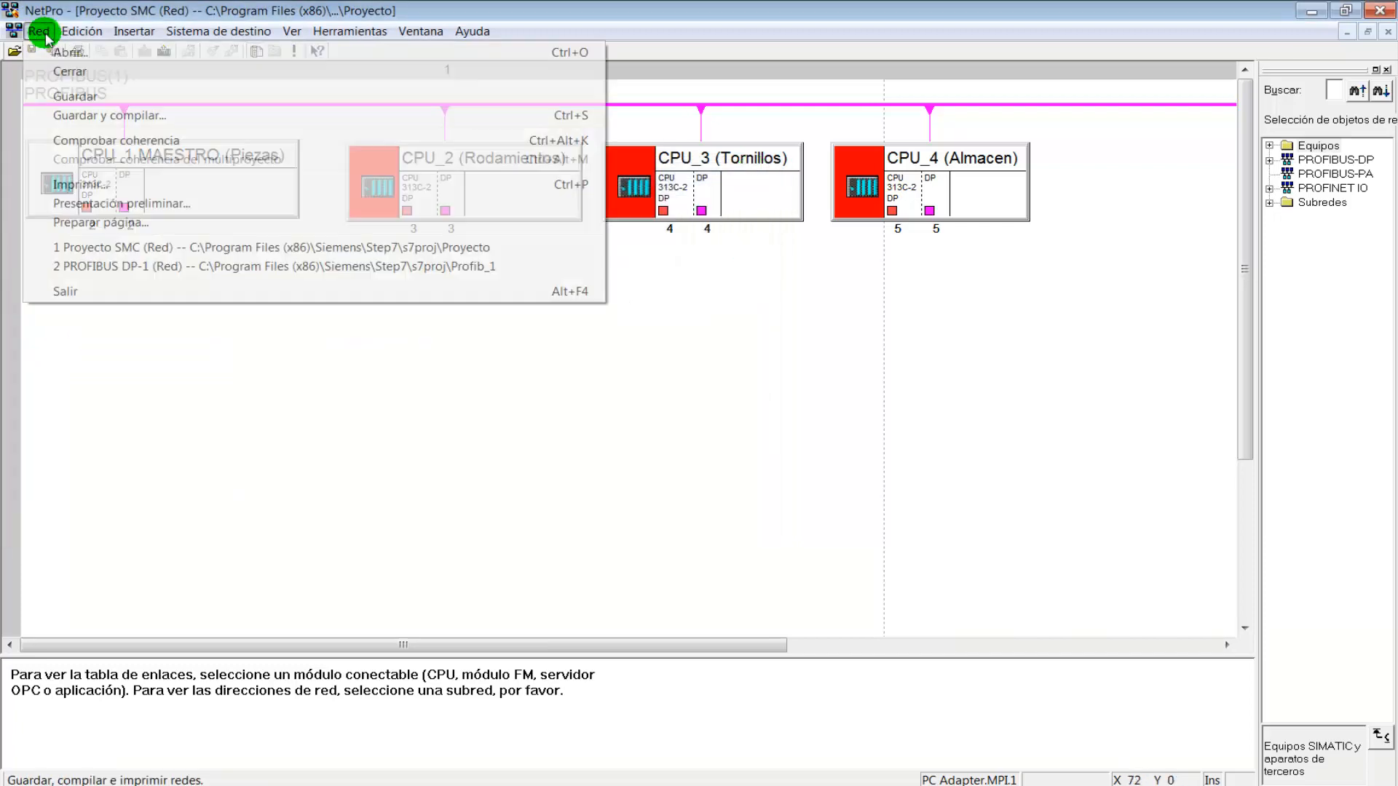
click(72, 292)
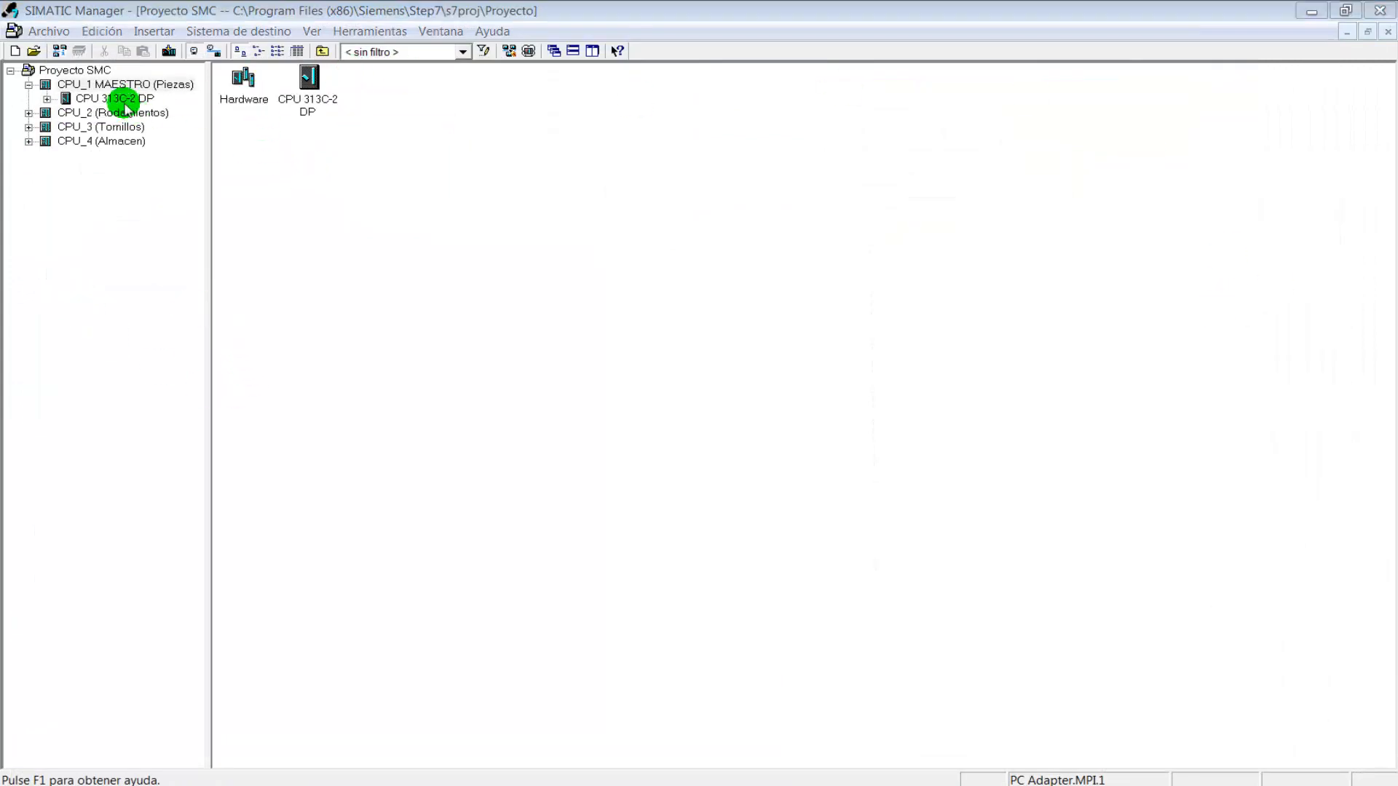
double_click(243, 80)
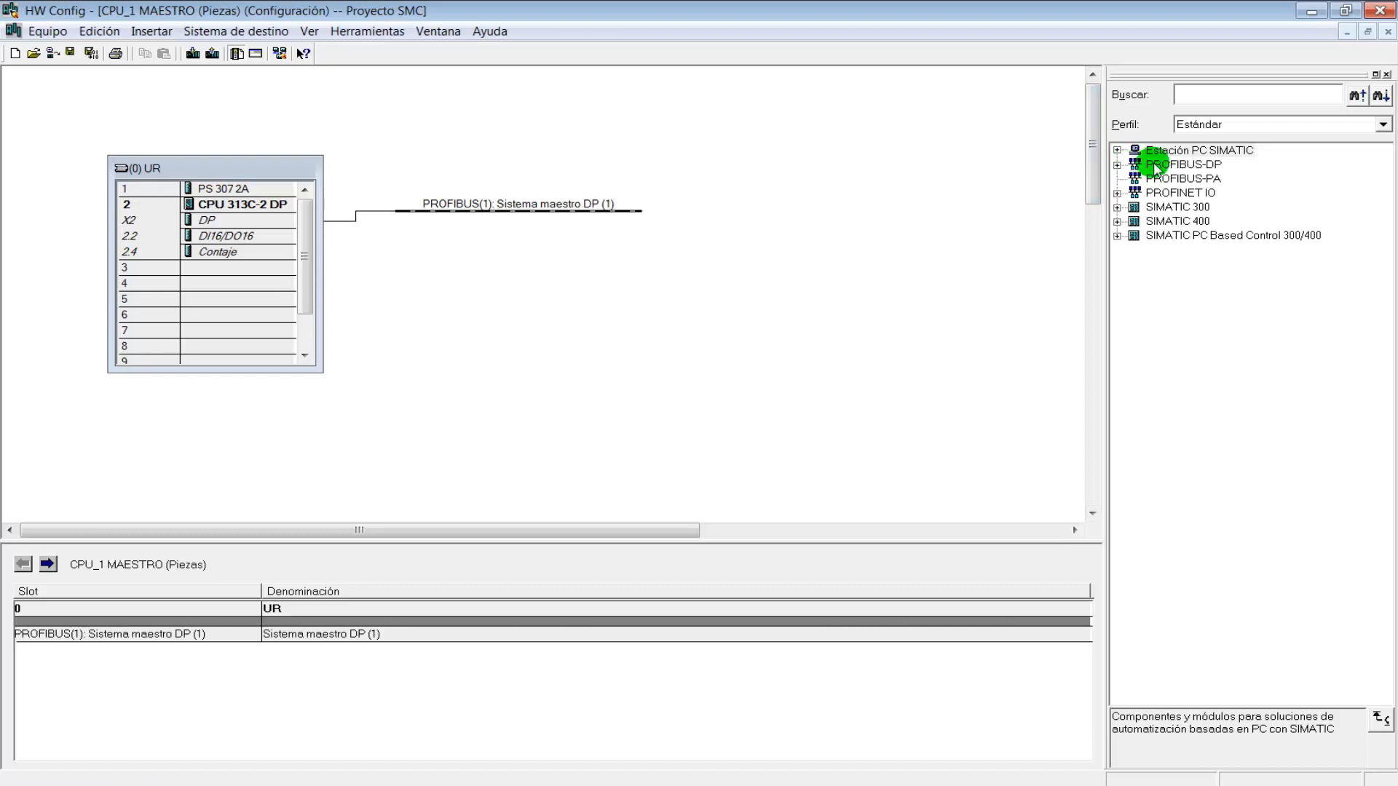
- Add a CPU 31x from the already configured PROFIBUS-DP stations to the DP master system and couple it to CPU_2 (Rodamientos)
click(1150, 164)
click(1118, 165)
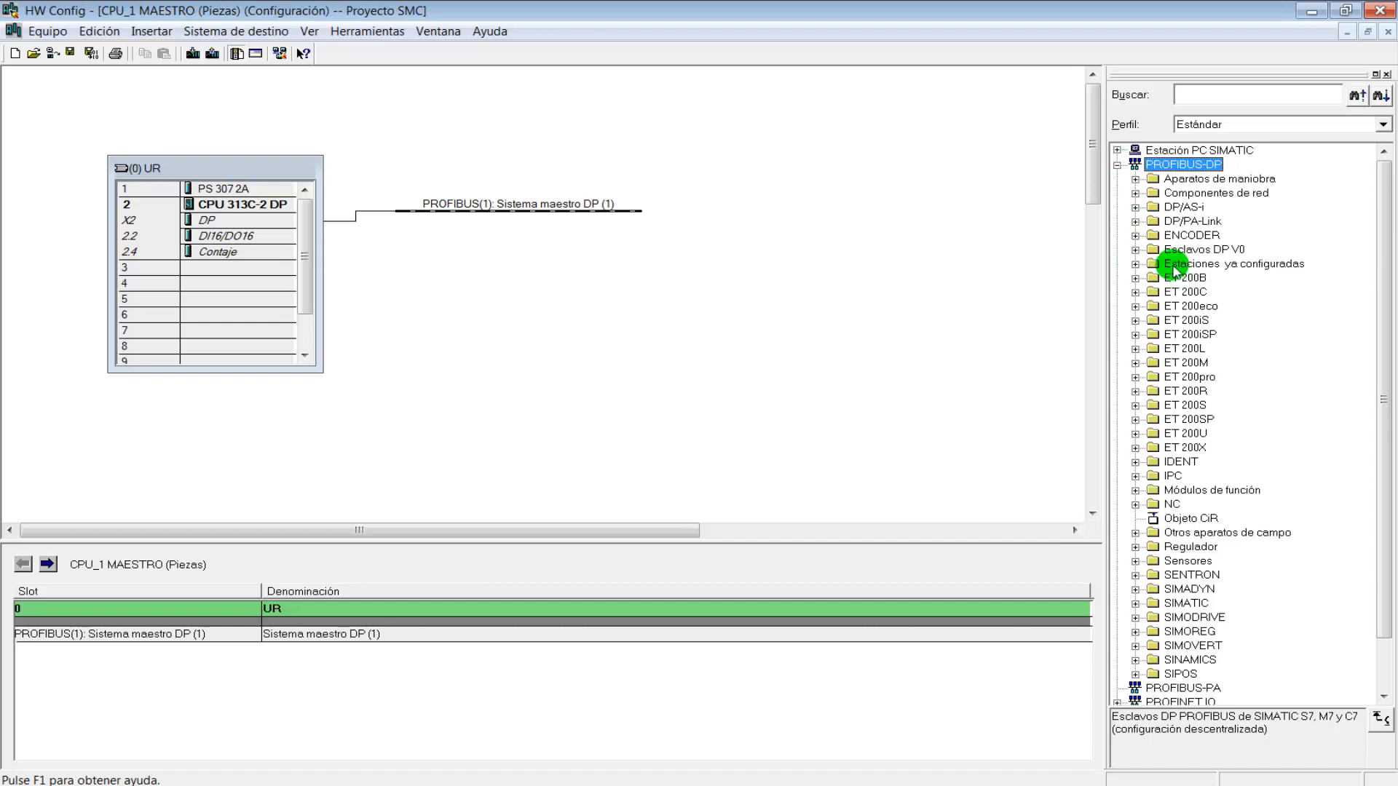
click(1174, 265)
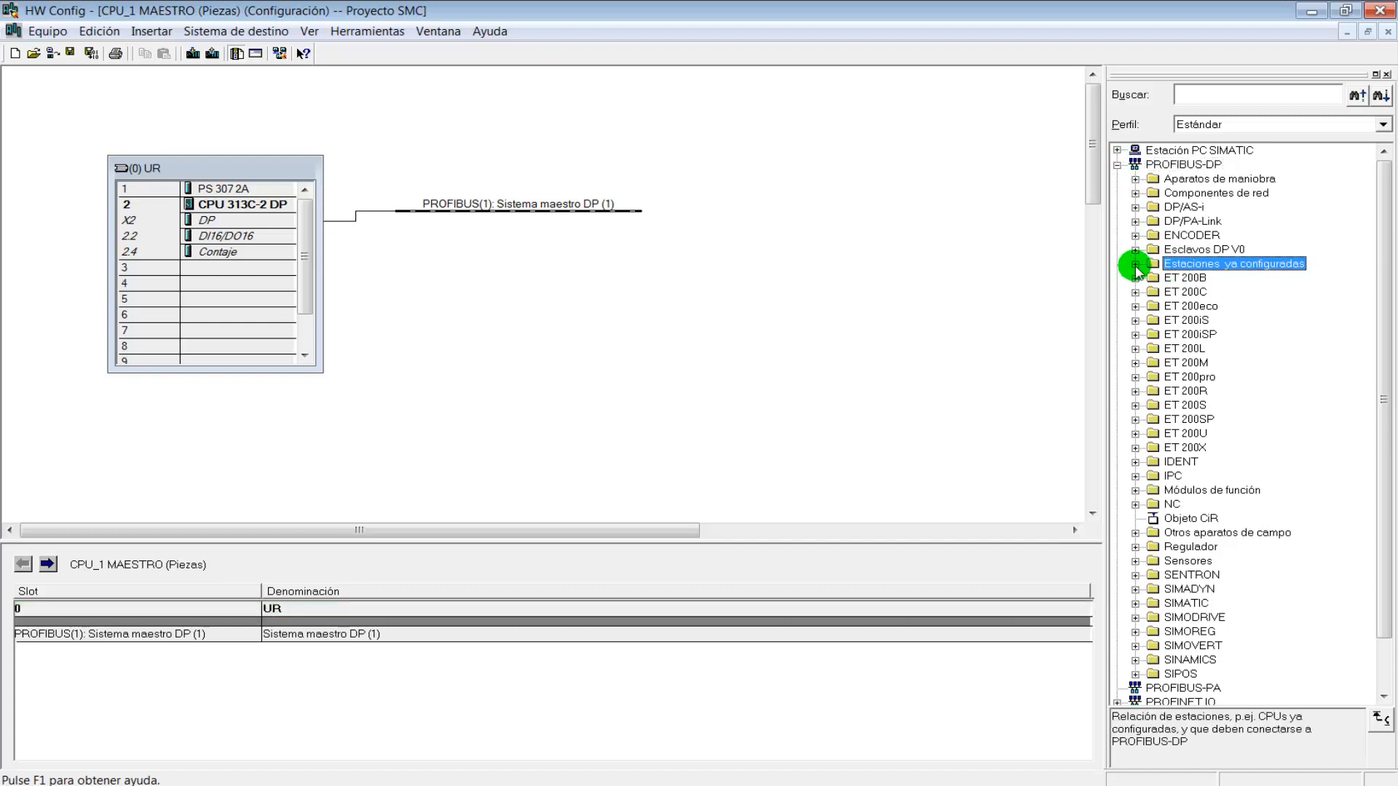
click(1135, 266)
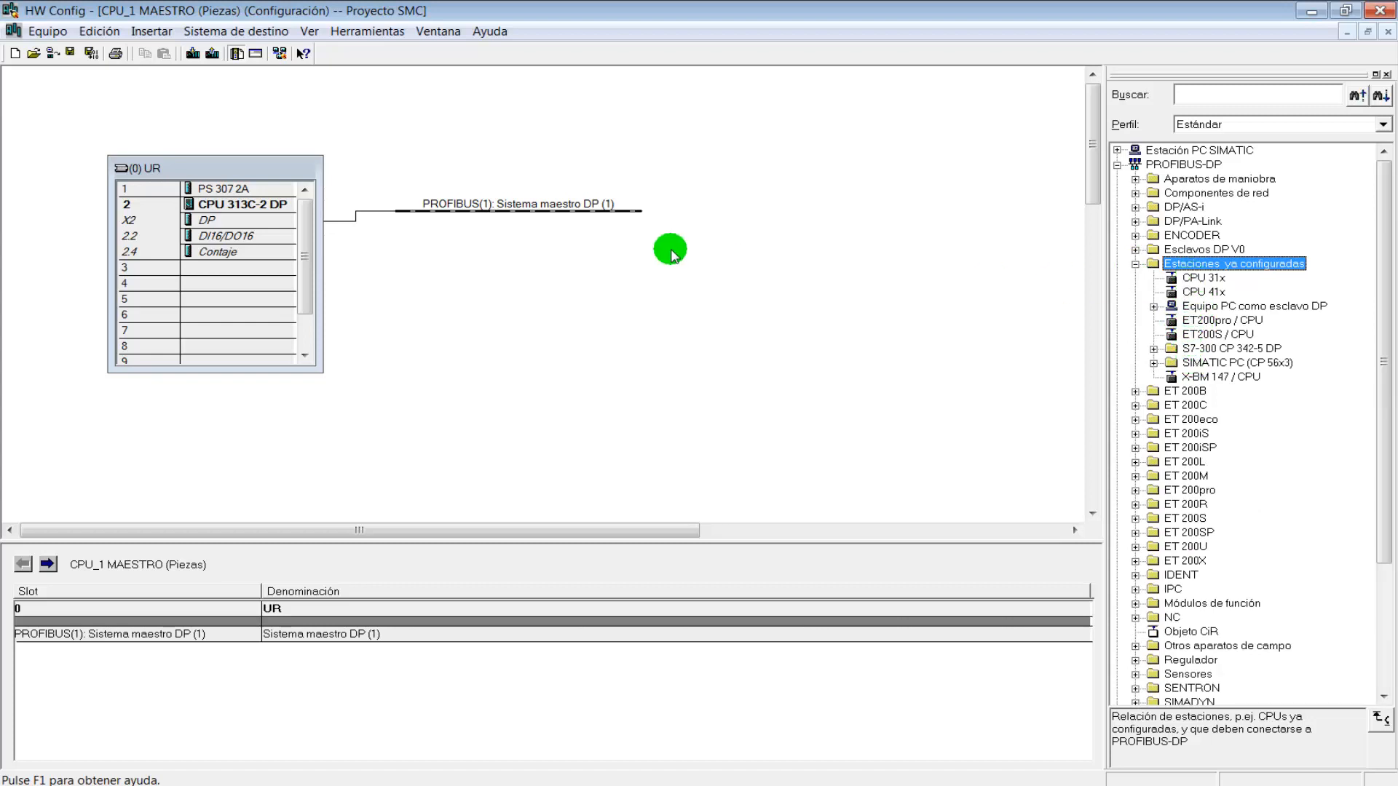
click(1200, 279)
drag(1192, 279, 447, 208)
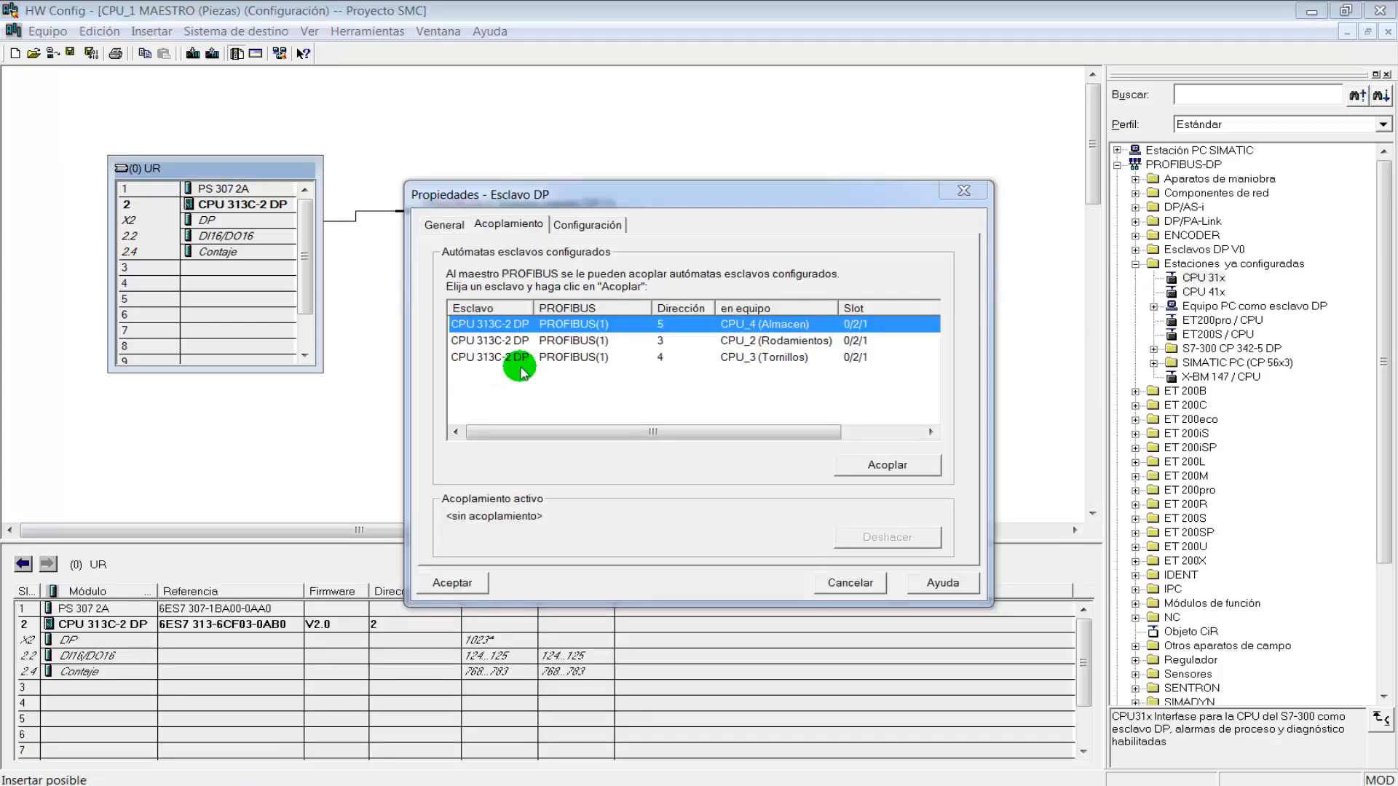
click(521, 342)
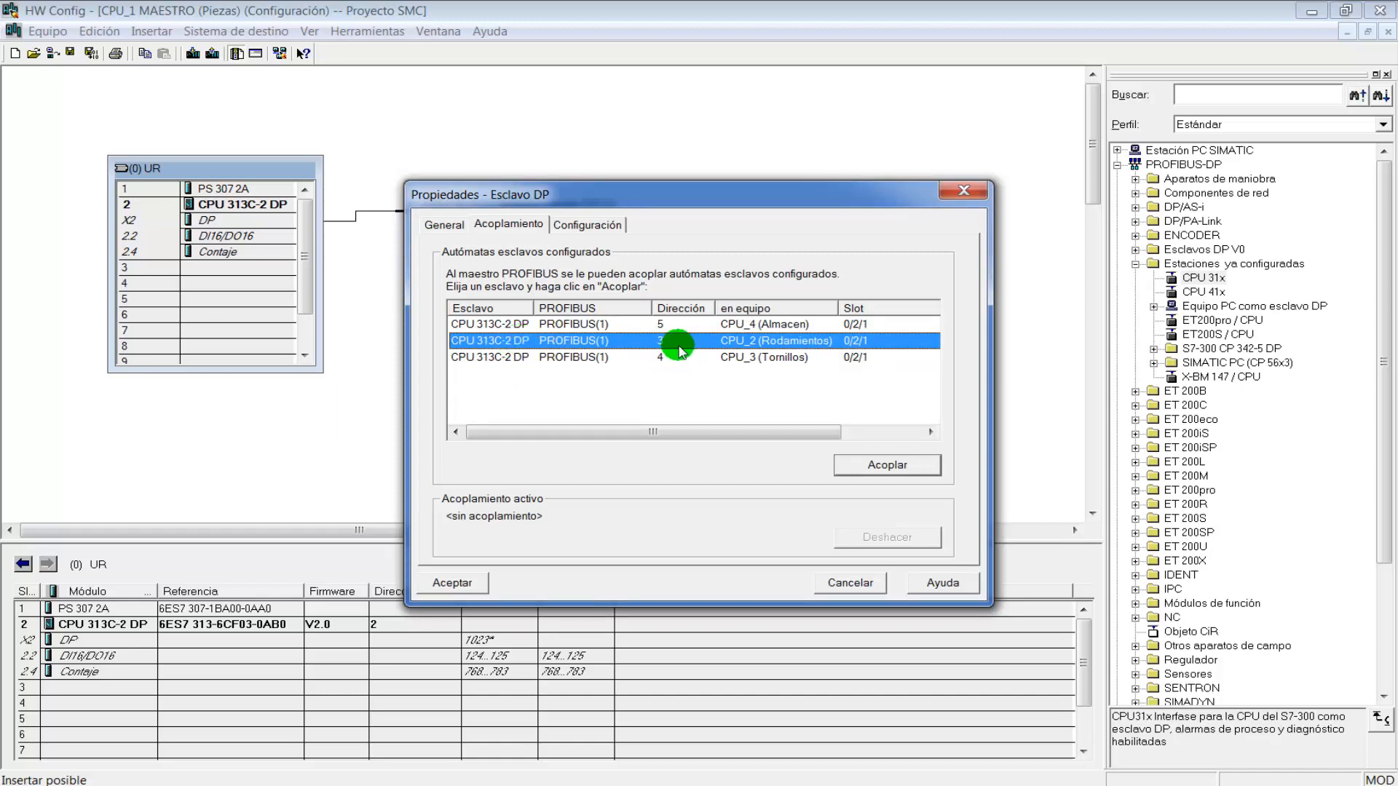
click(913, 470)
click(466, 584)
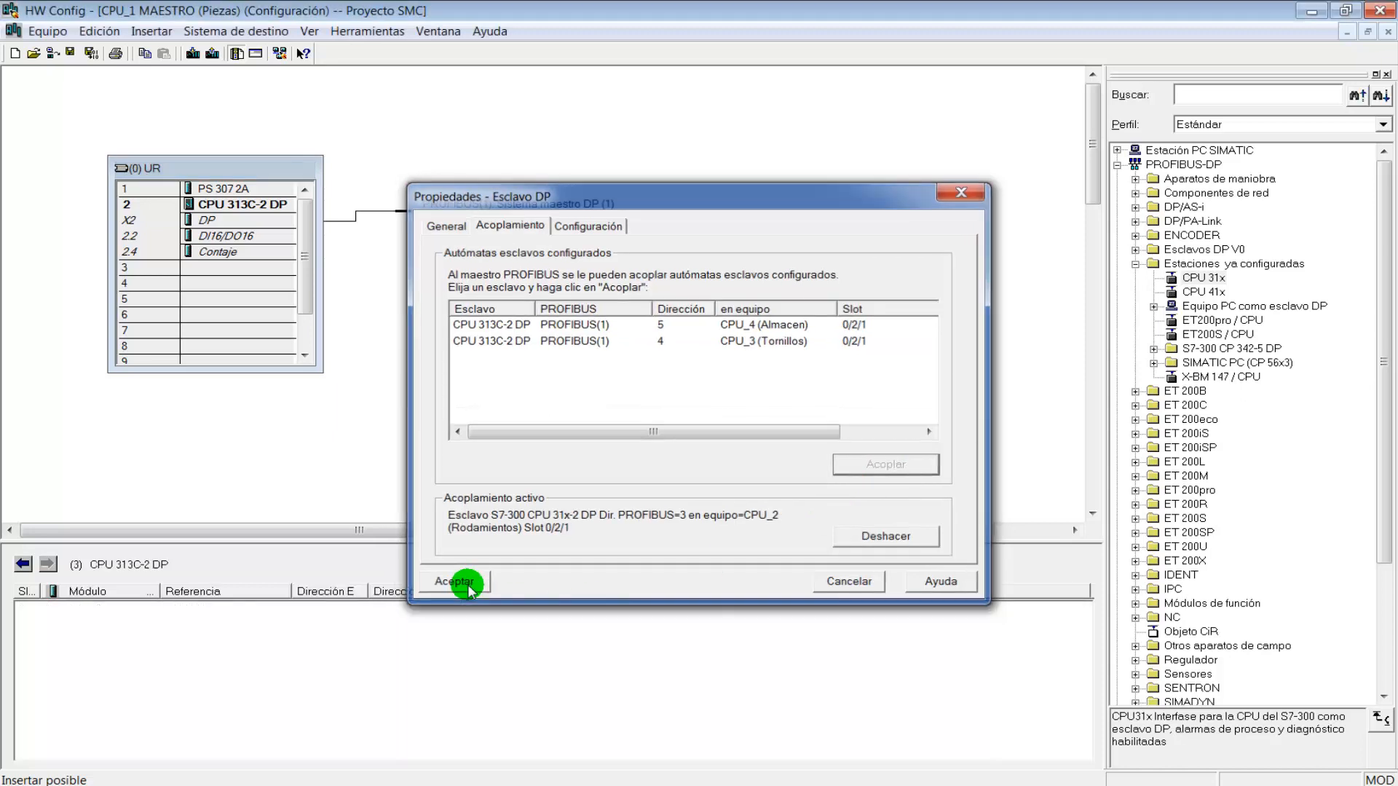
- Add a second CPU 31x slave to the PROFIBUS(1) master system and couple it to CPU_3 (Tornillos)
drag(1205, 277, 574, 213)
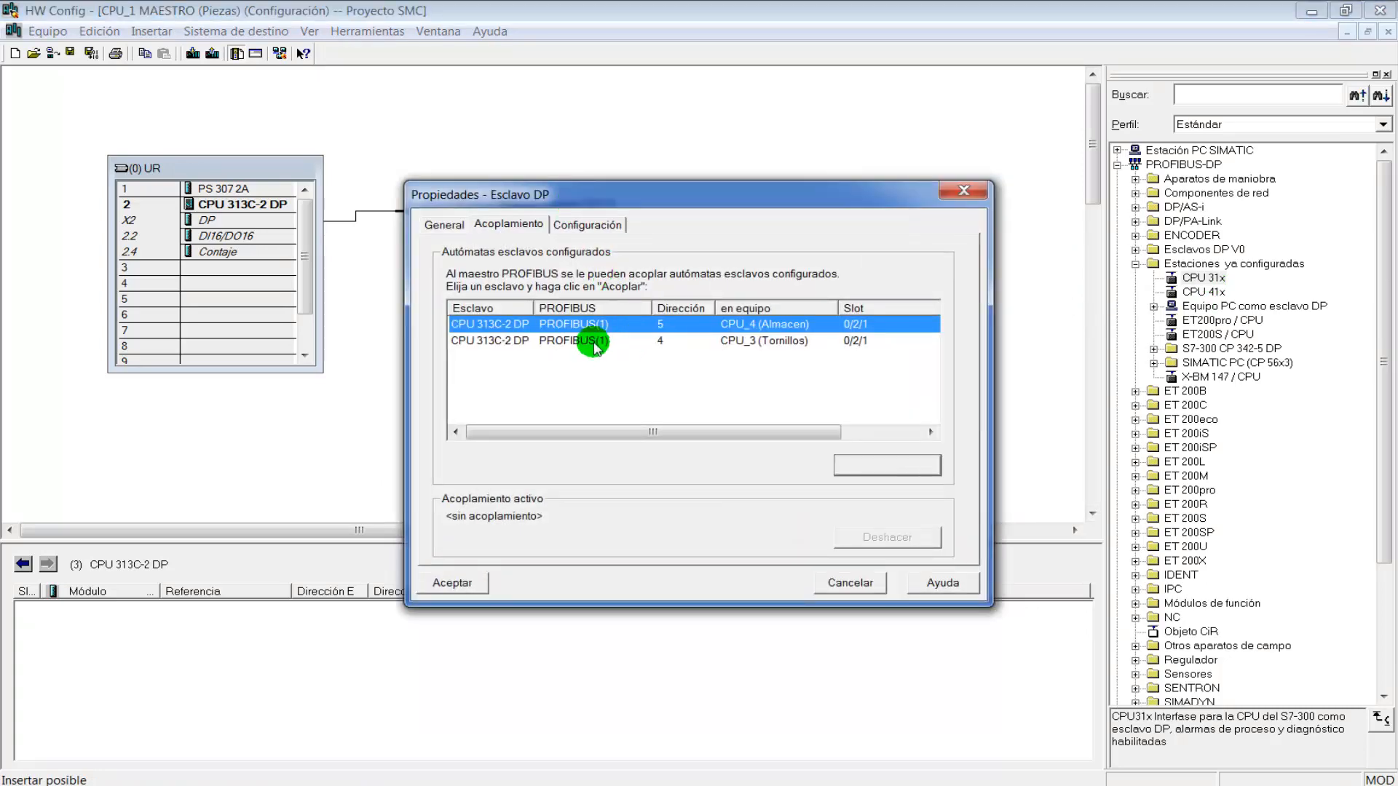
click(596, 342)
click(885, 465)
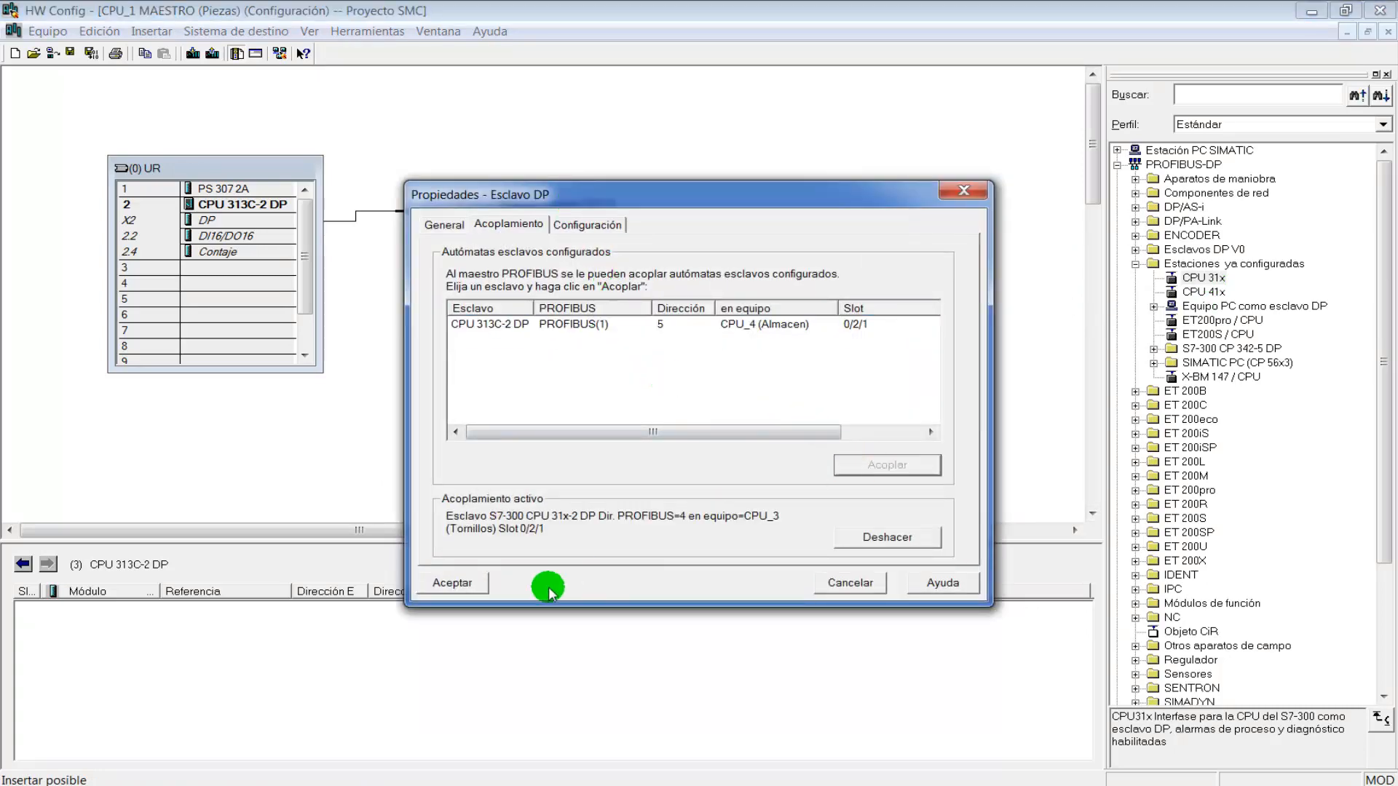
click(441, 587)
- Add a third CPU 31x slave to the PROFIBUS(1) master system and couple it to CPU_4 (Almacen)
drag(1201, 278, 658, 212)
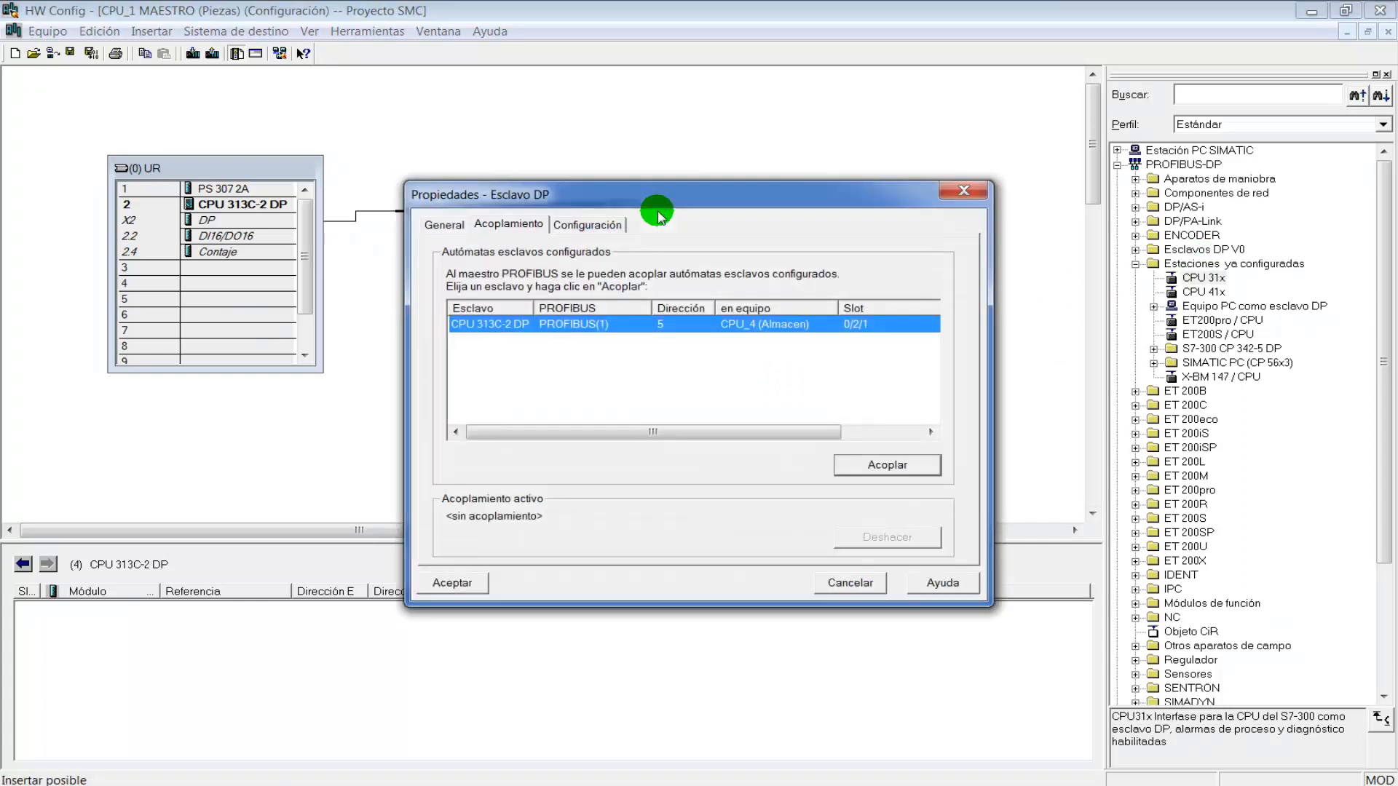
click(890, 466)
click(455, 583)
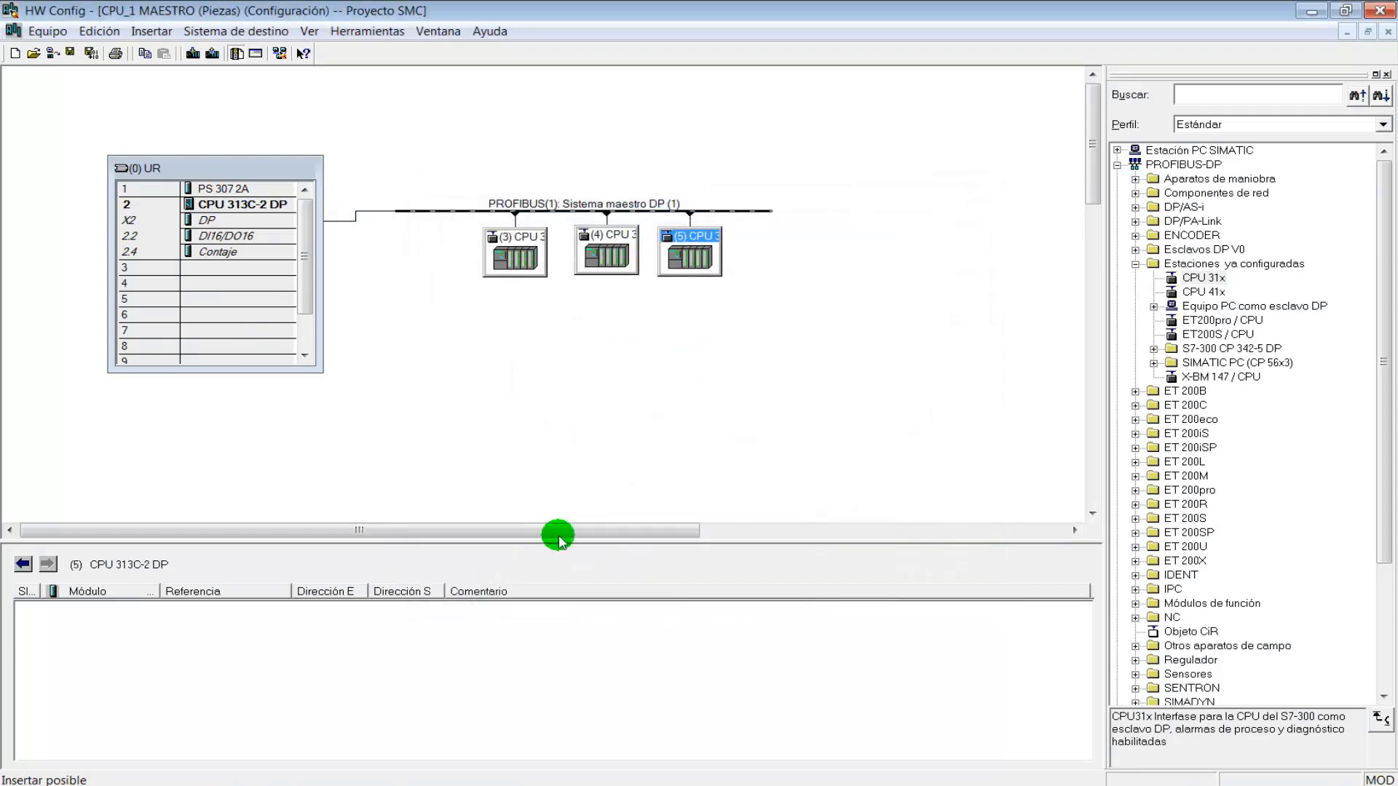
click(733, 390)
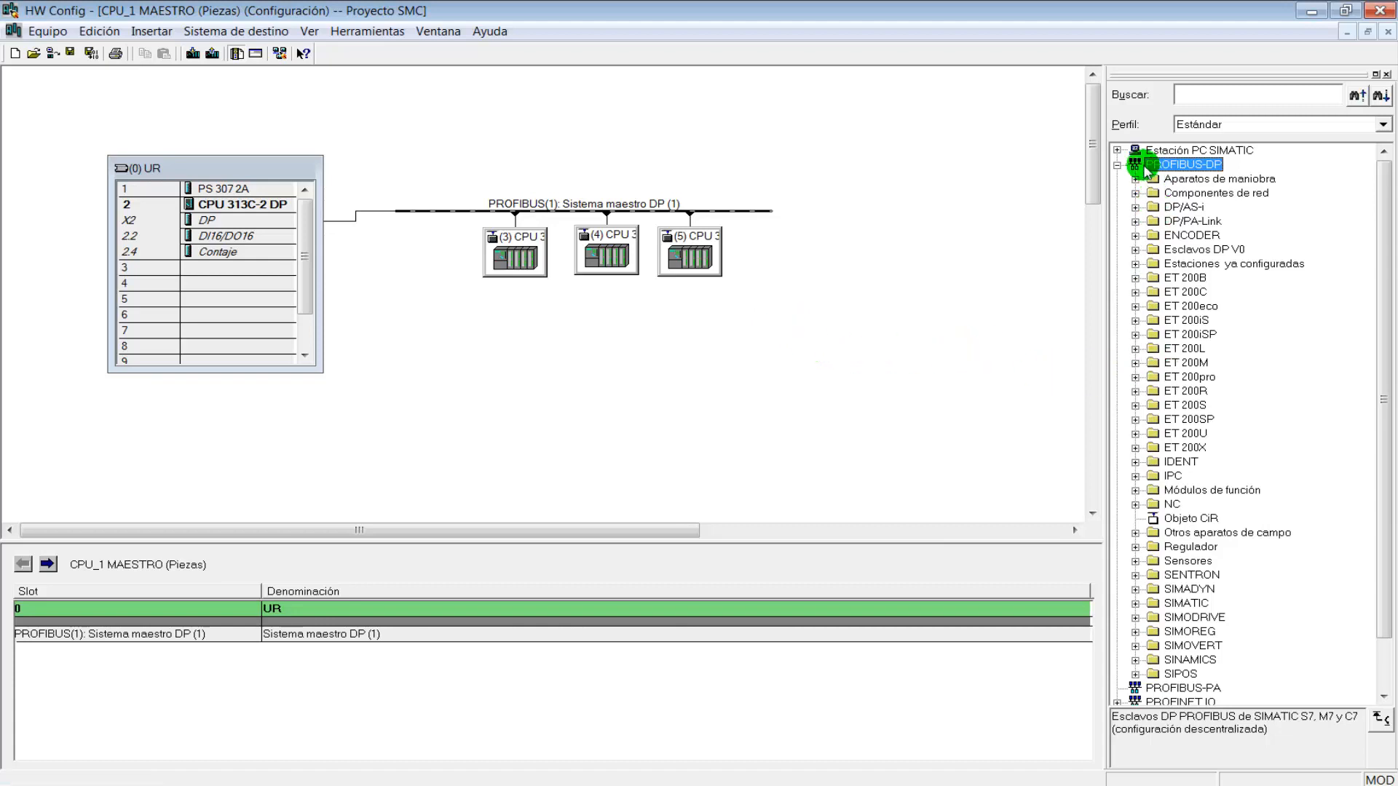
- Look through the device families under PROFIBUS-DP in the hardware catalogue, from SIPOS up to Aparatos de maniobra
mouse_move(1383, 336)
mouse_down()
mouse_move(1383, 427)
mouse_move(1387, 359)
mouse_move(1363, 275)
mouse_move(1383, 291)
mouse_move(1383, 328)
mouse_up()
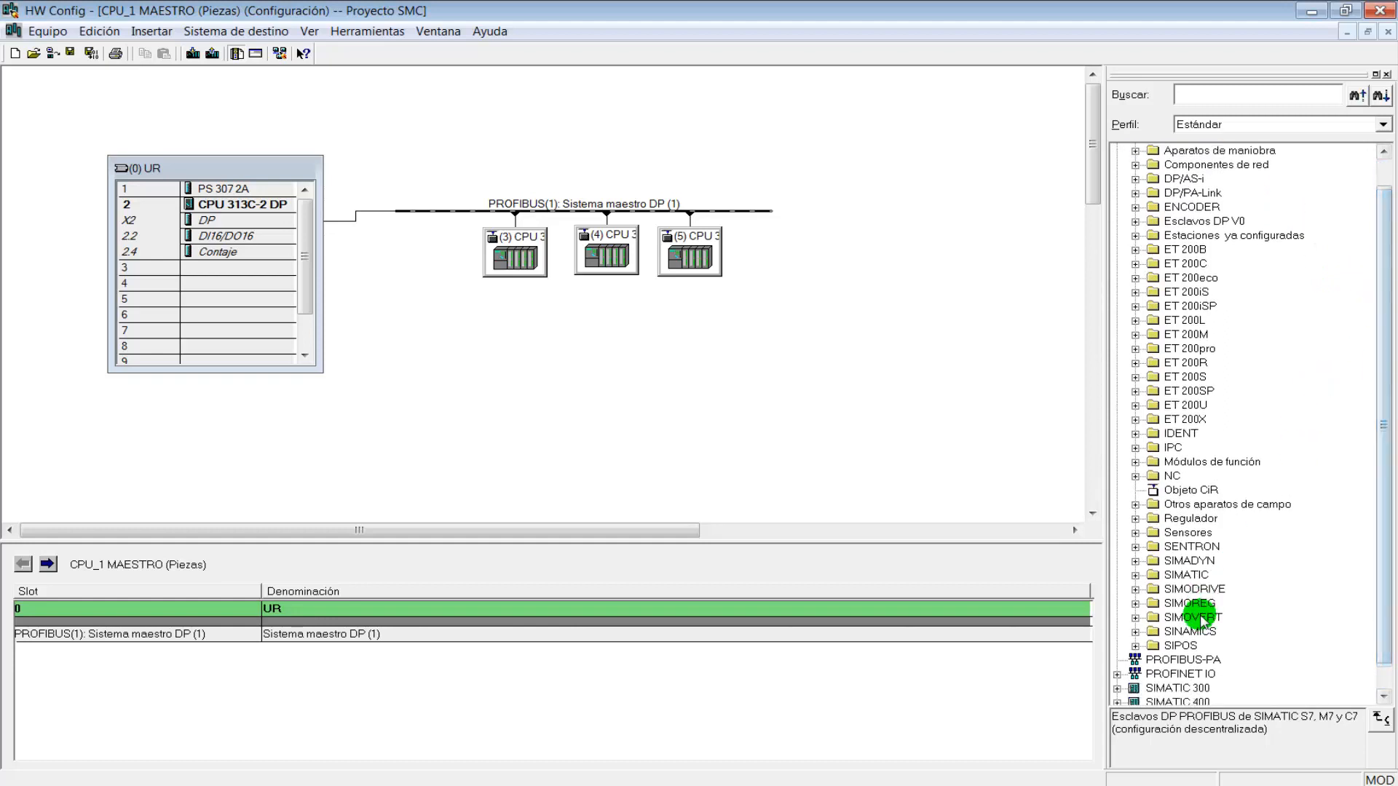
click(1179, 646)
click(1191, 617)
click(1170, 561)
click(1187, 391)
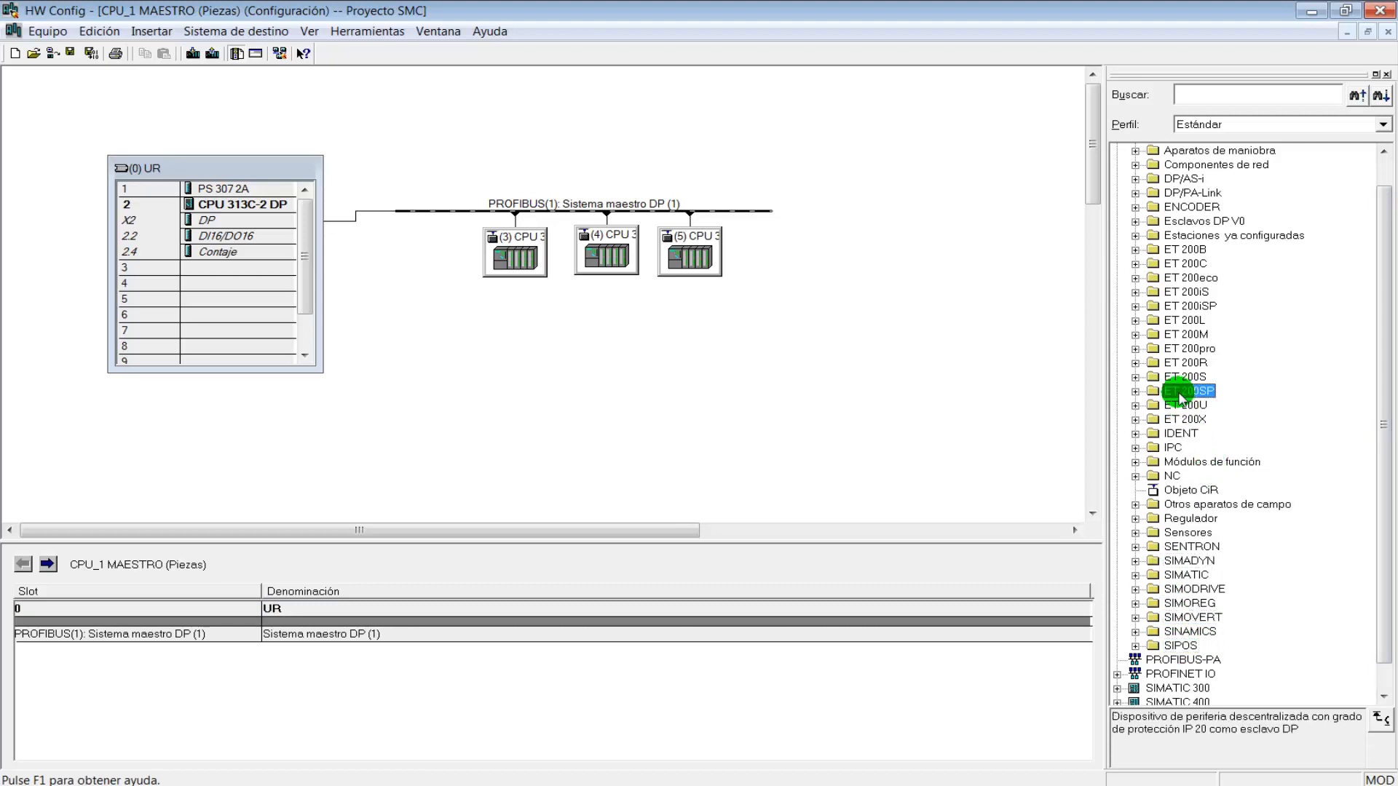
click(1184, 235)
click(1185, 208)
click(1184, 194)
click(1185, 179)
click(1185, 165)
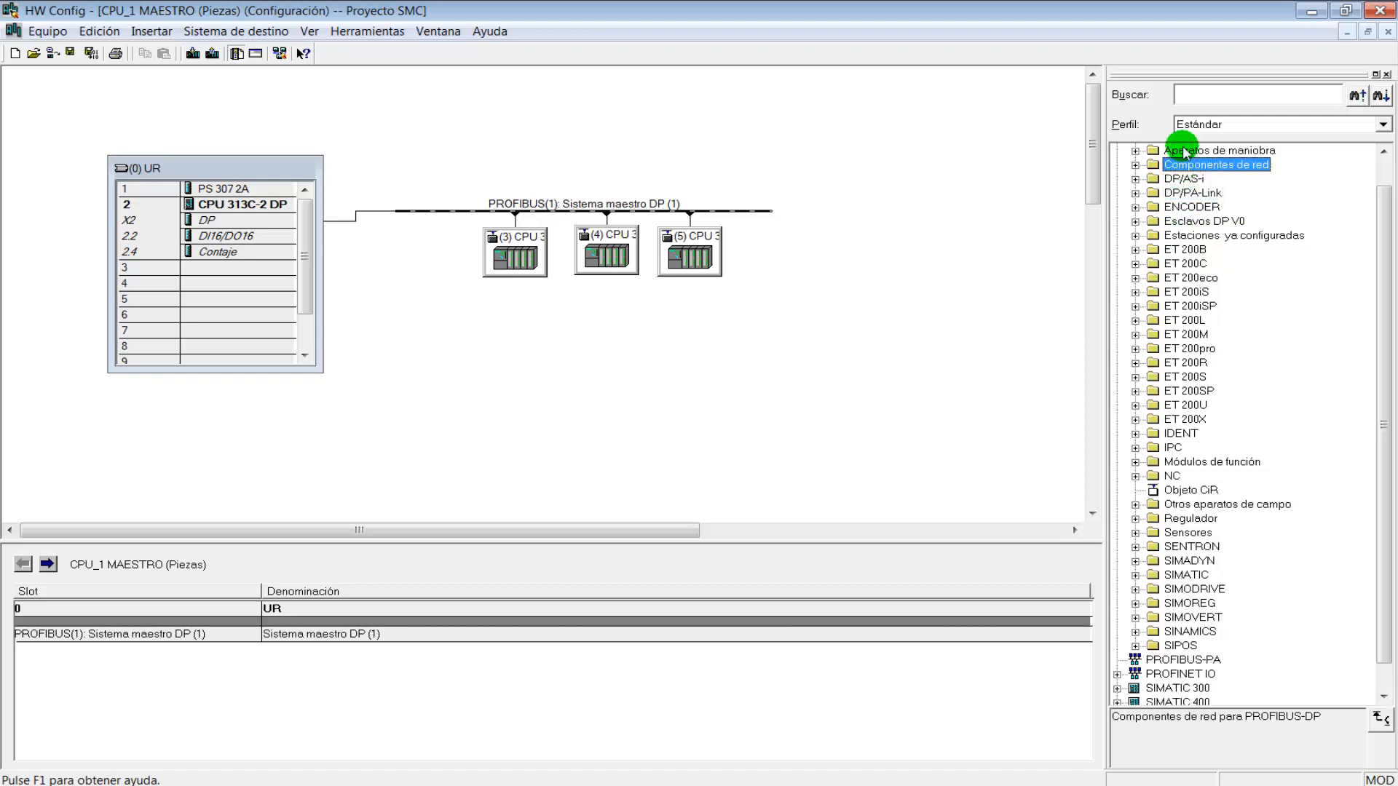
click(1184, 150)
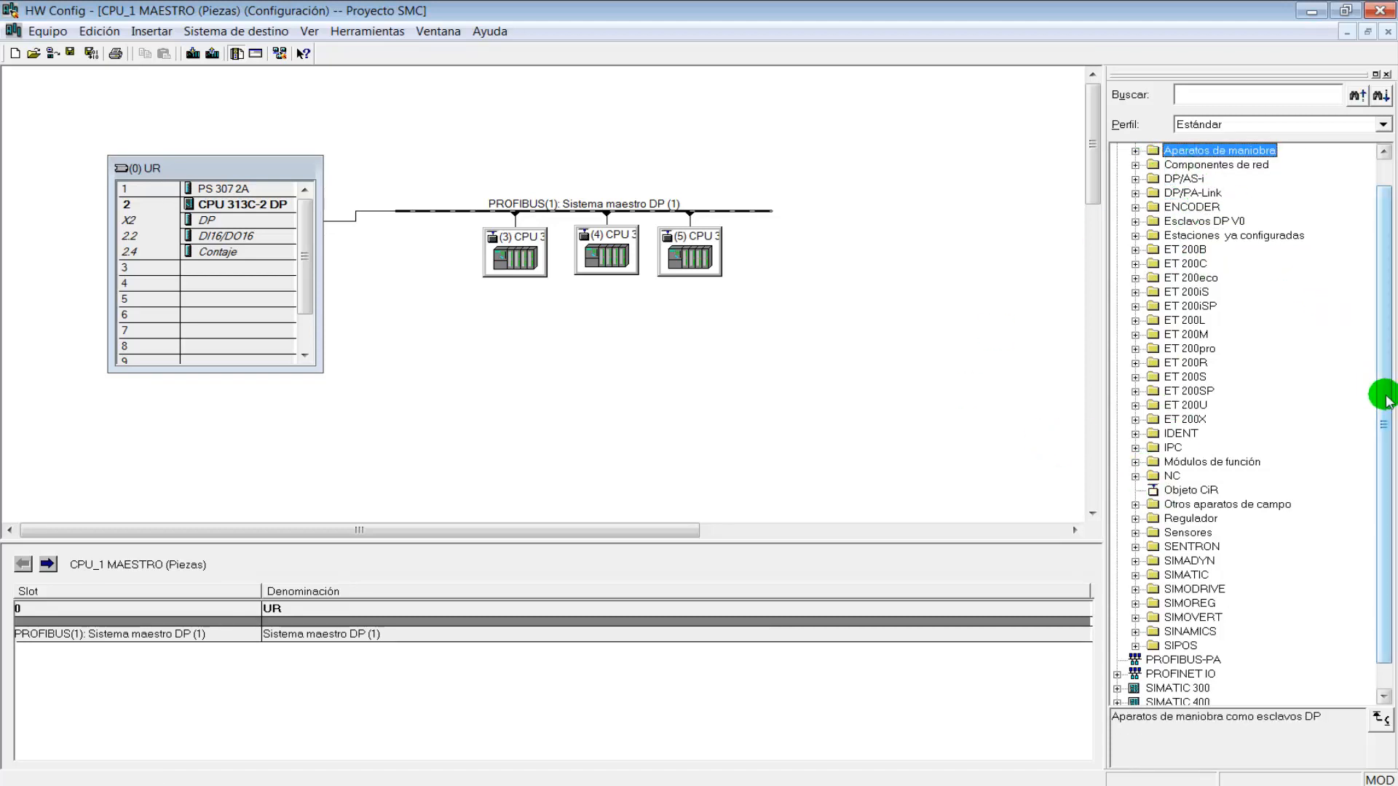
scroll(1382, 390, up, 1)
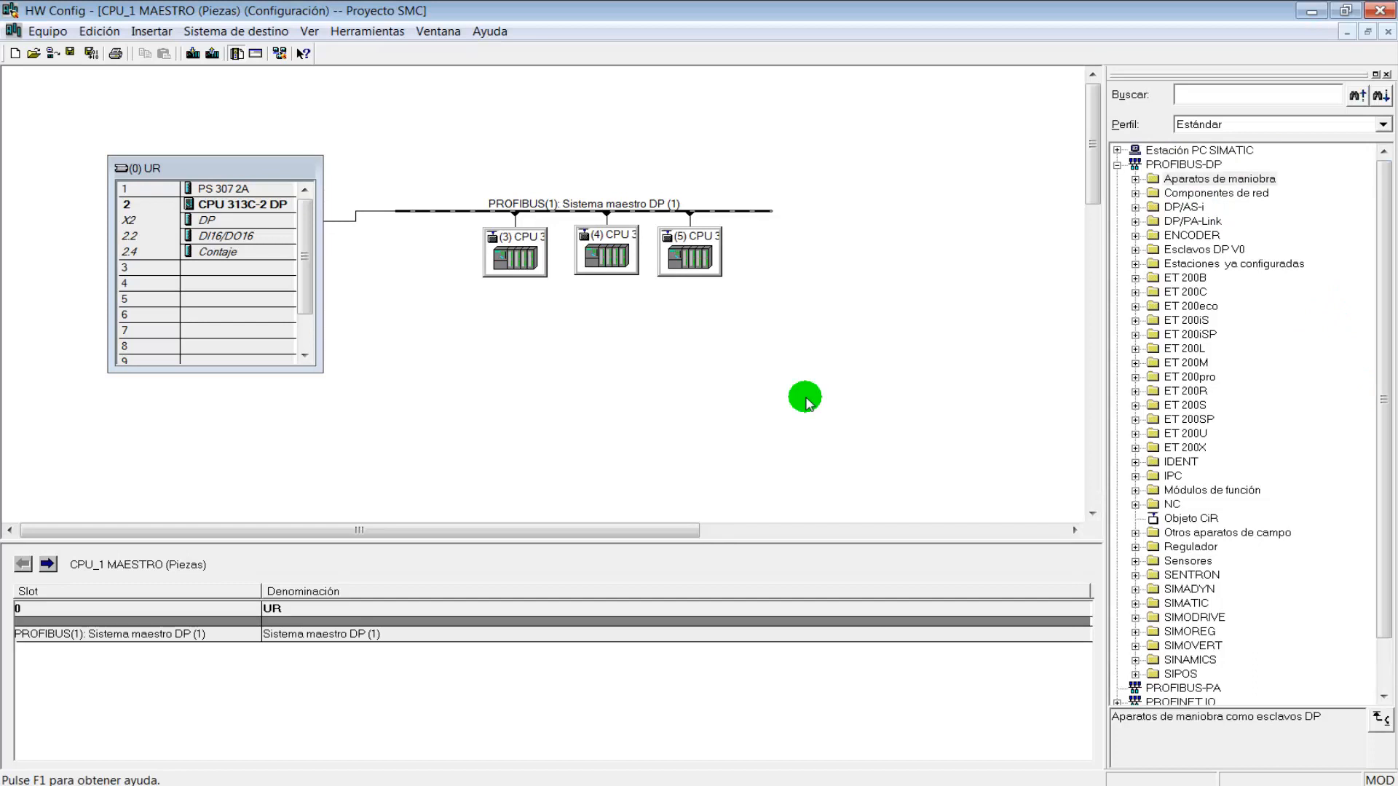
- Start installing GSD files and choose the desktop folder Archivos GSD Para instalar as the source directory
click(369, 32)
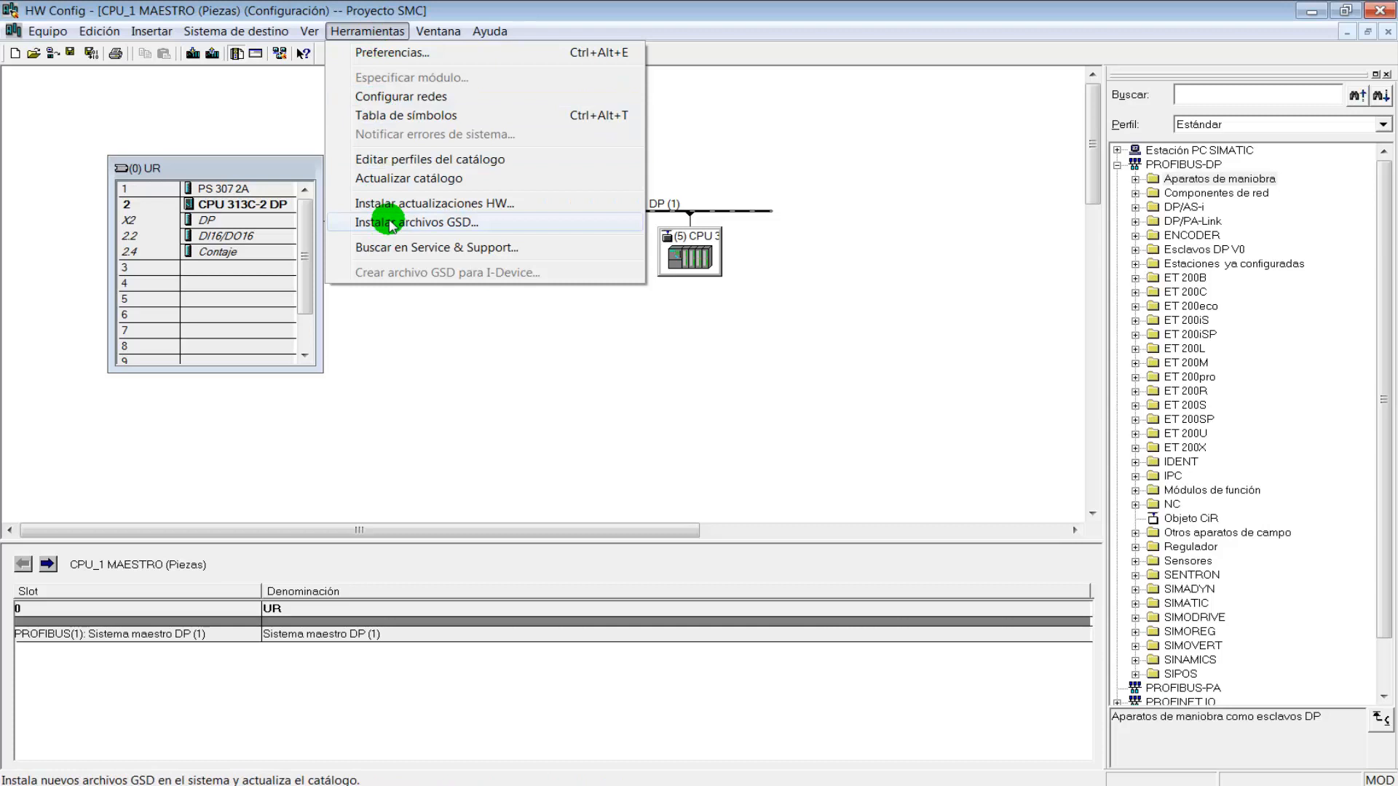
click(466, 228)
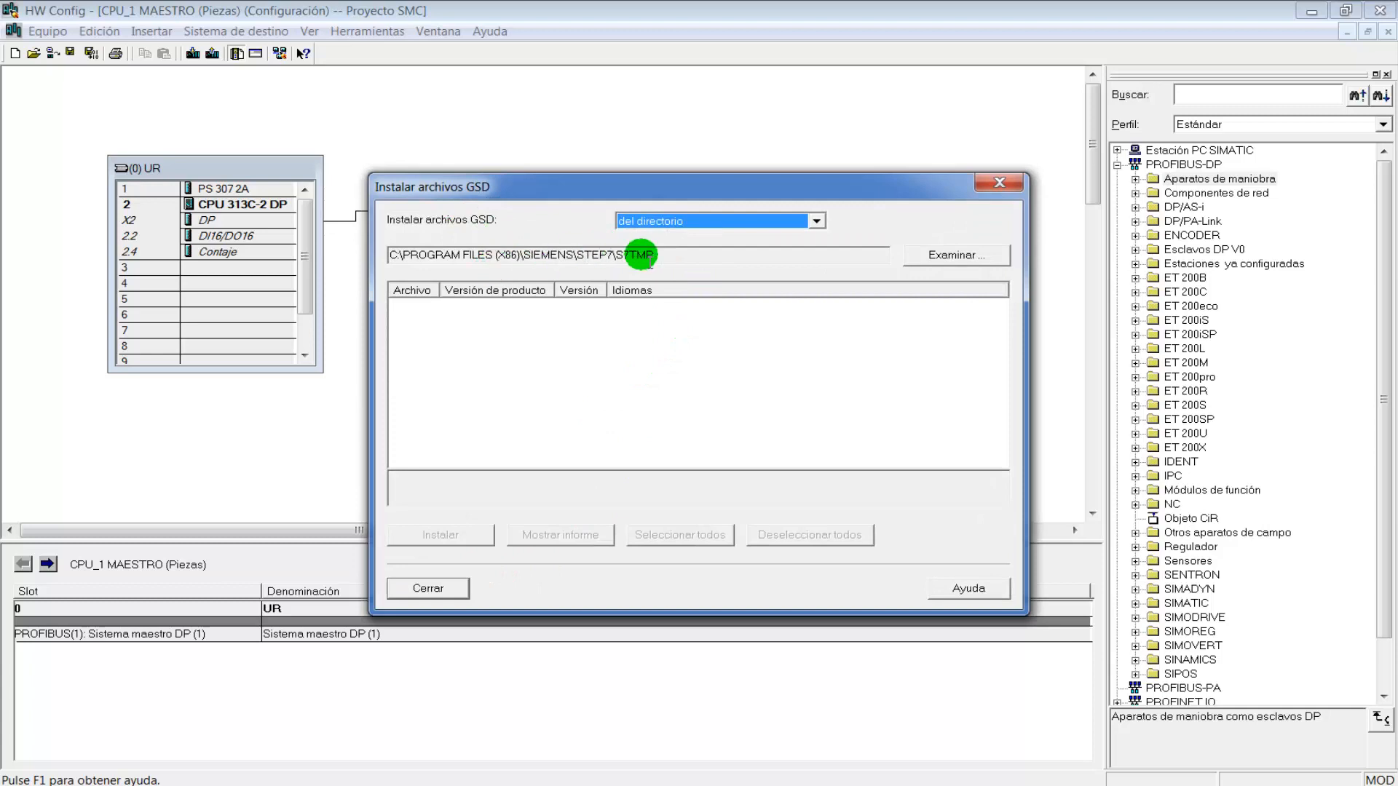
click(947, 256)
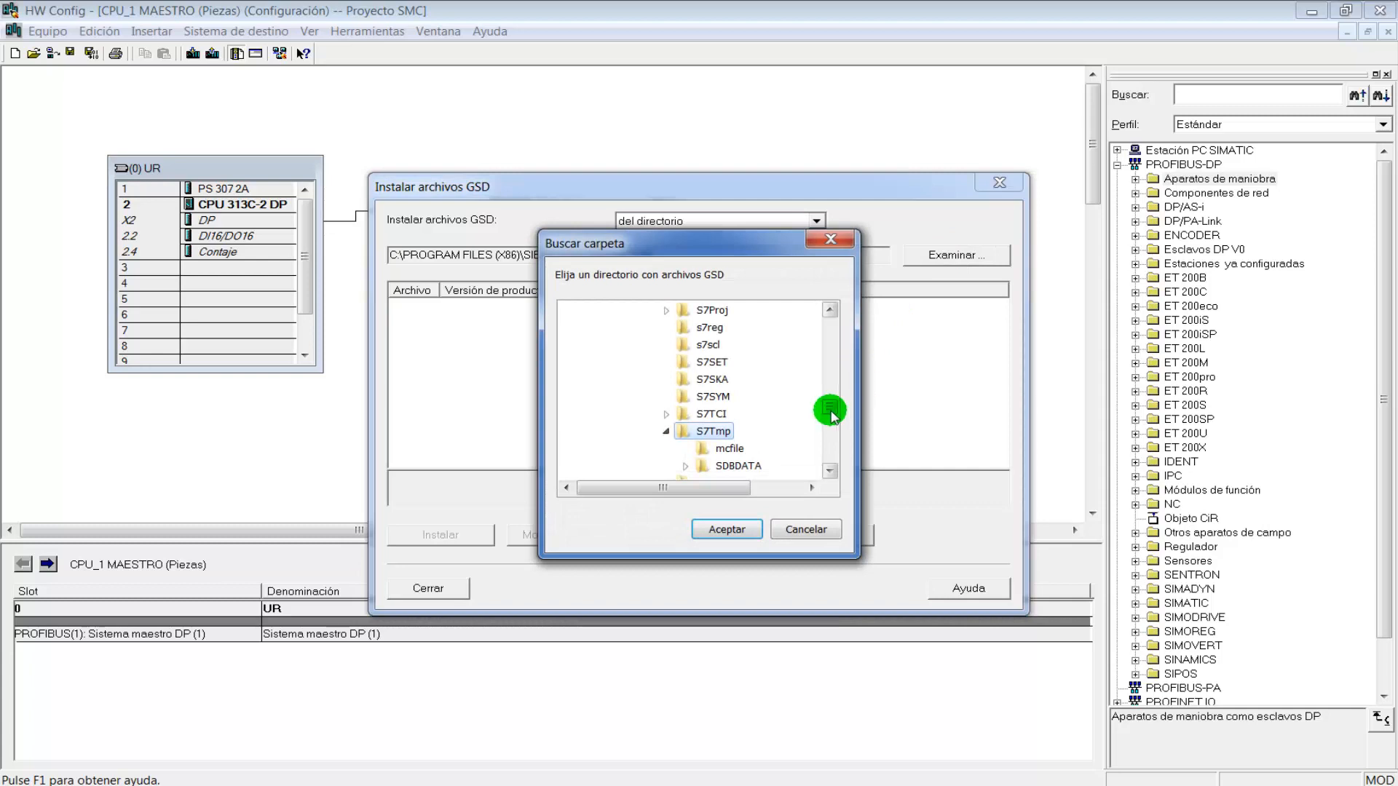
drag(827, 406, 833, 303)
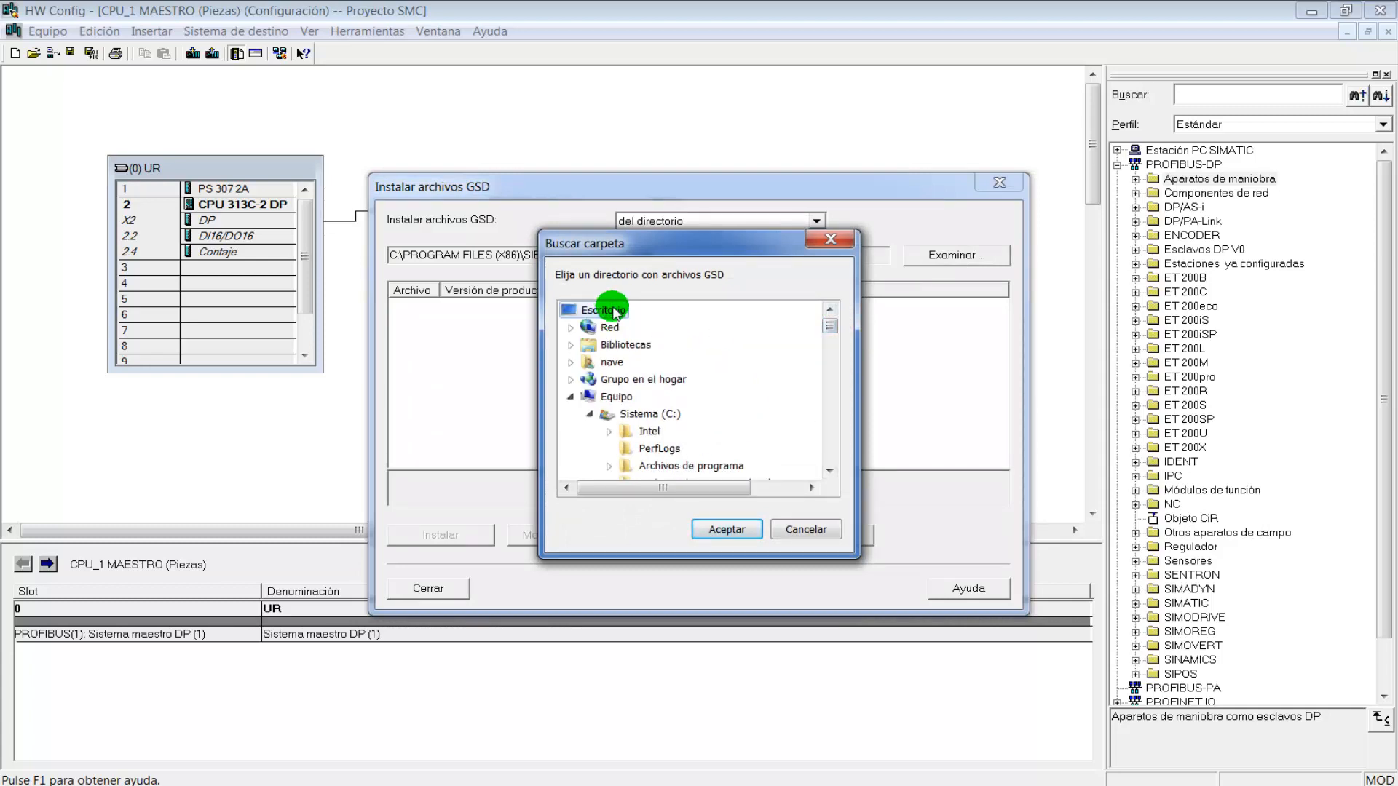
drag(829, 330, 829, 341)
click(609, 346)
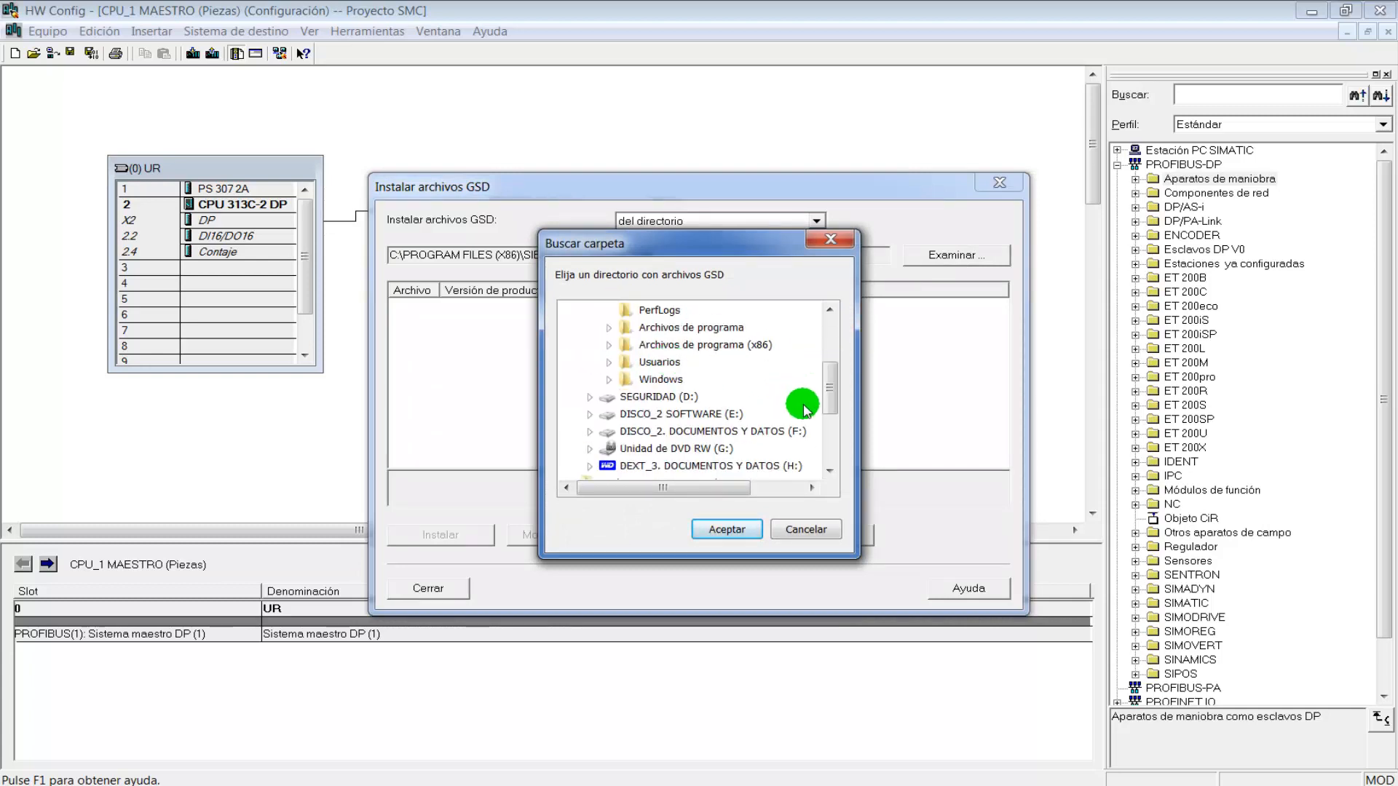
drag(827, 400, 827, 430)
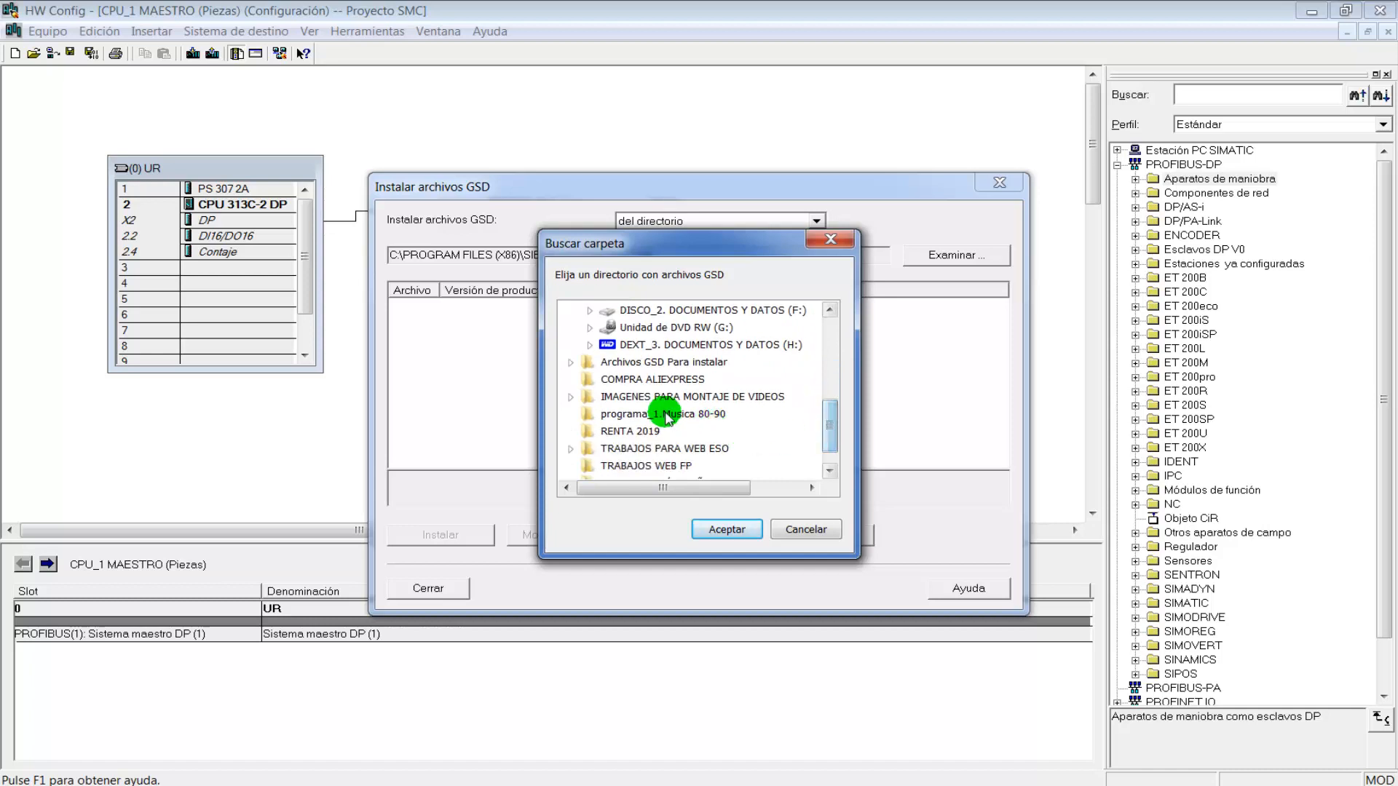
click(572, 363)
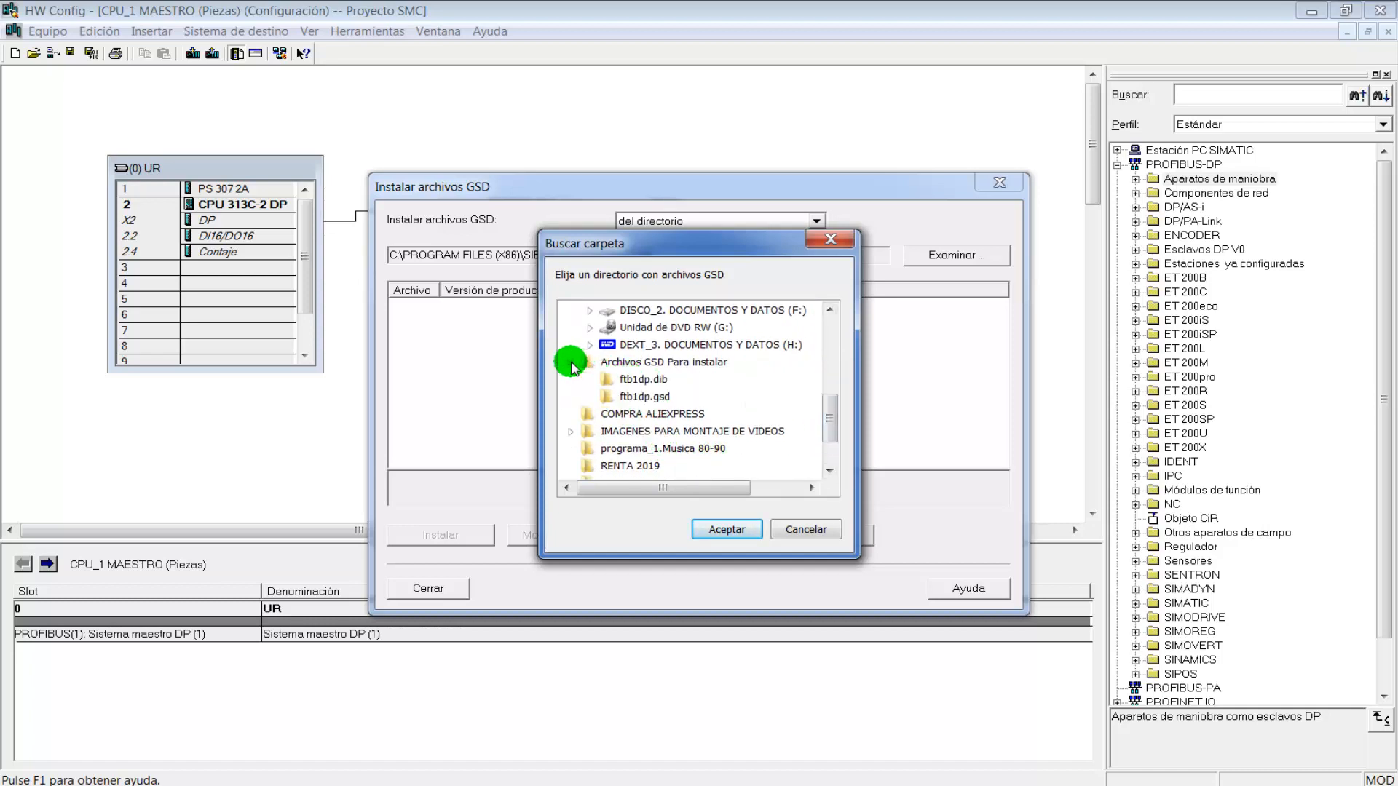
click(654, 384)
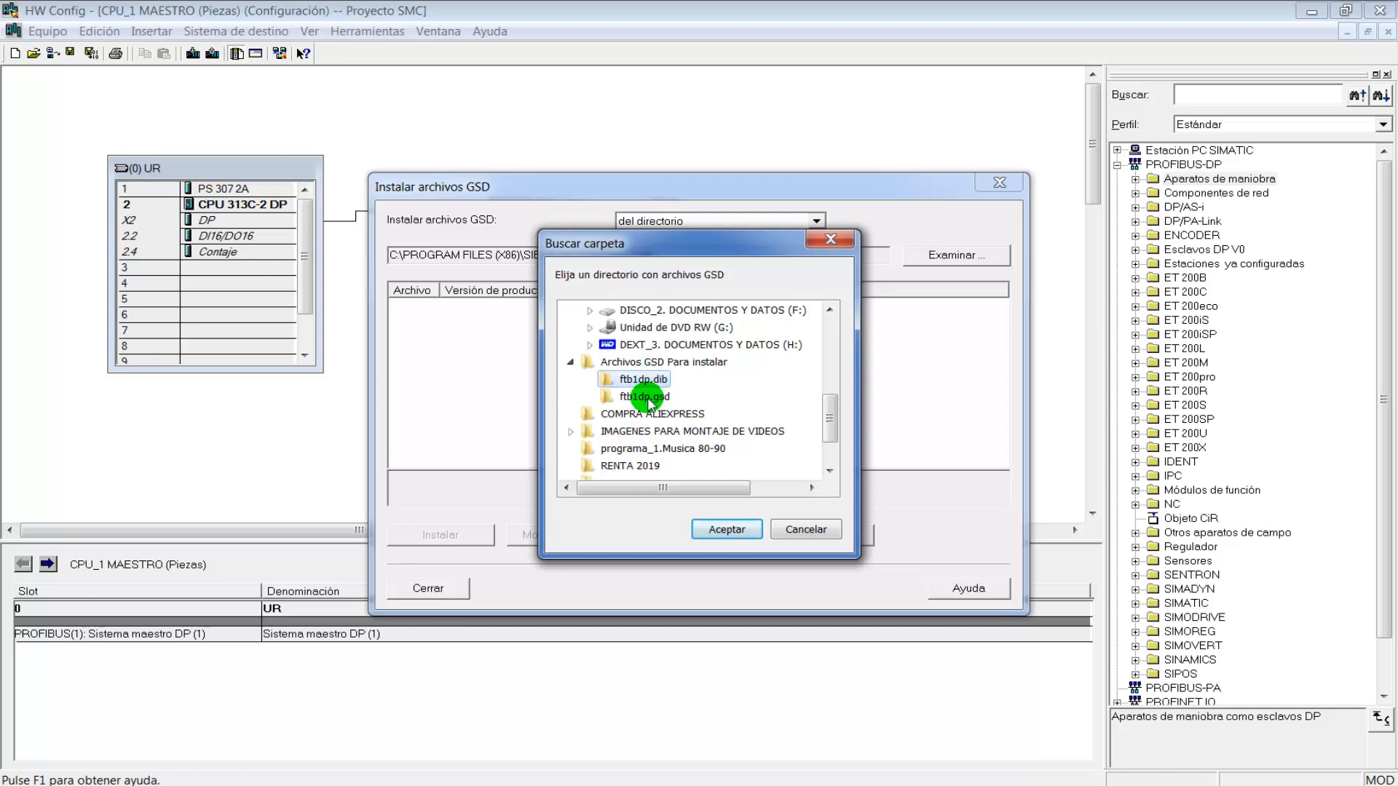
click(648, 397)
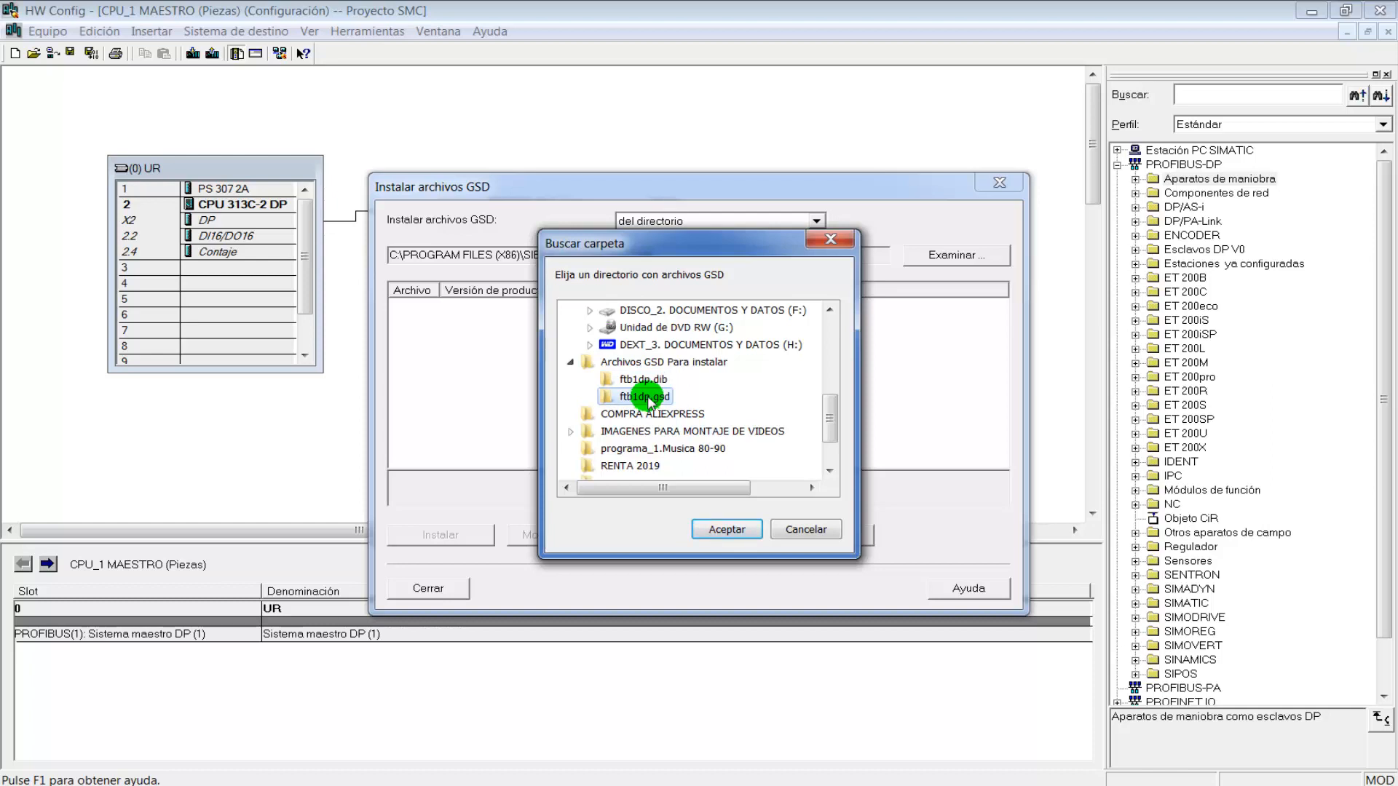
click(651, 362)
click(728, 529)
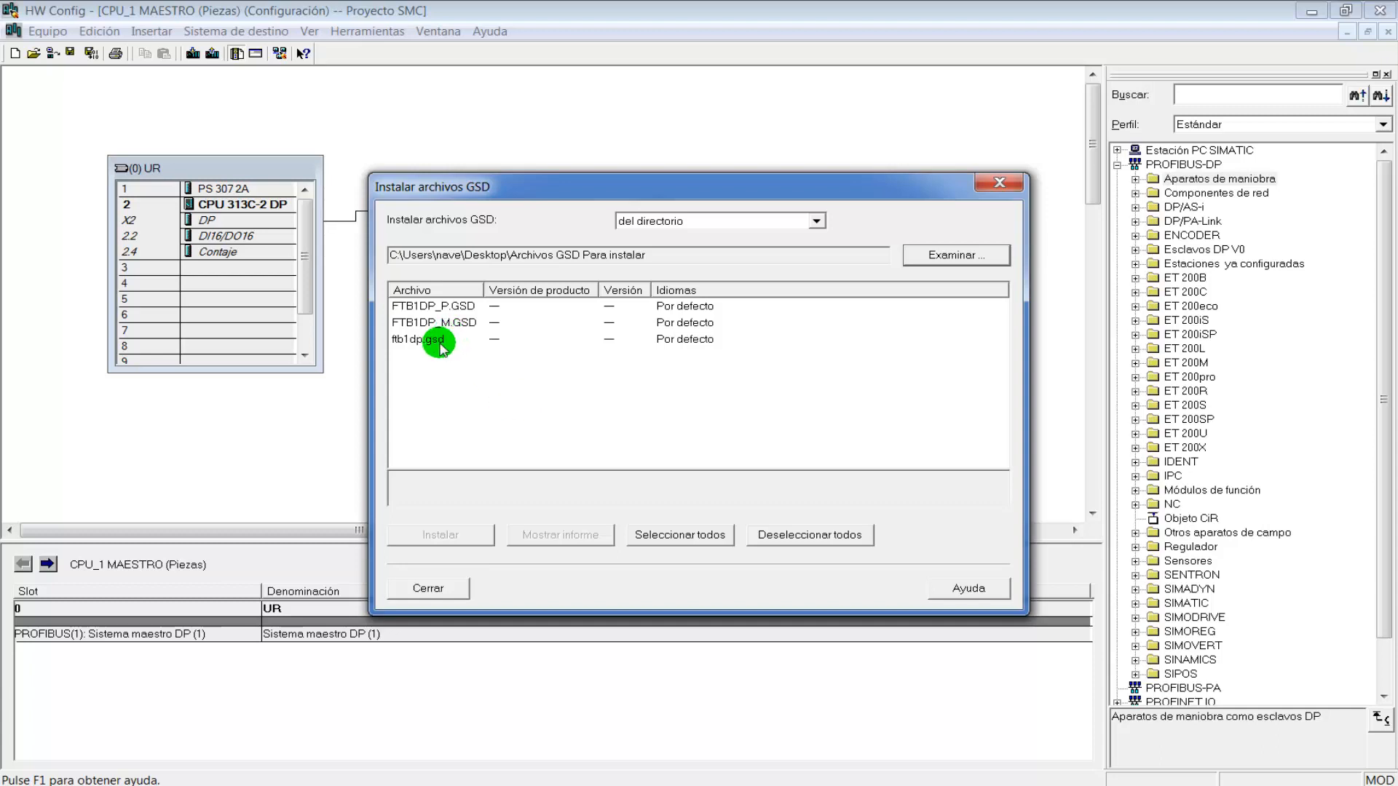
- Install all the listed GSD files, FTB1DP_P.GSD, FTB1DP_M.GSD and ftb1dp.gsd, and close the installer
click(664, 541)
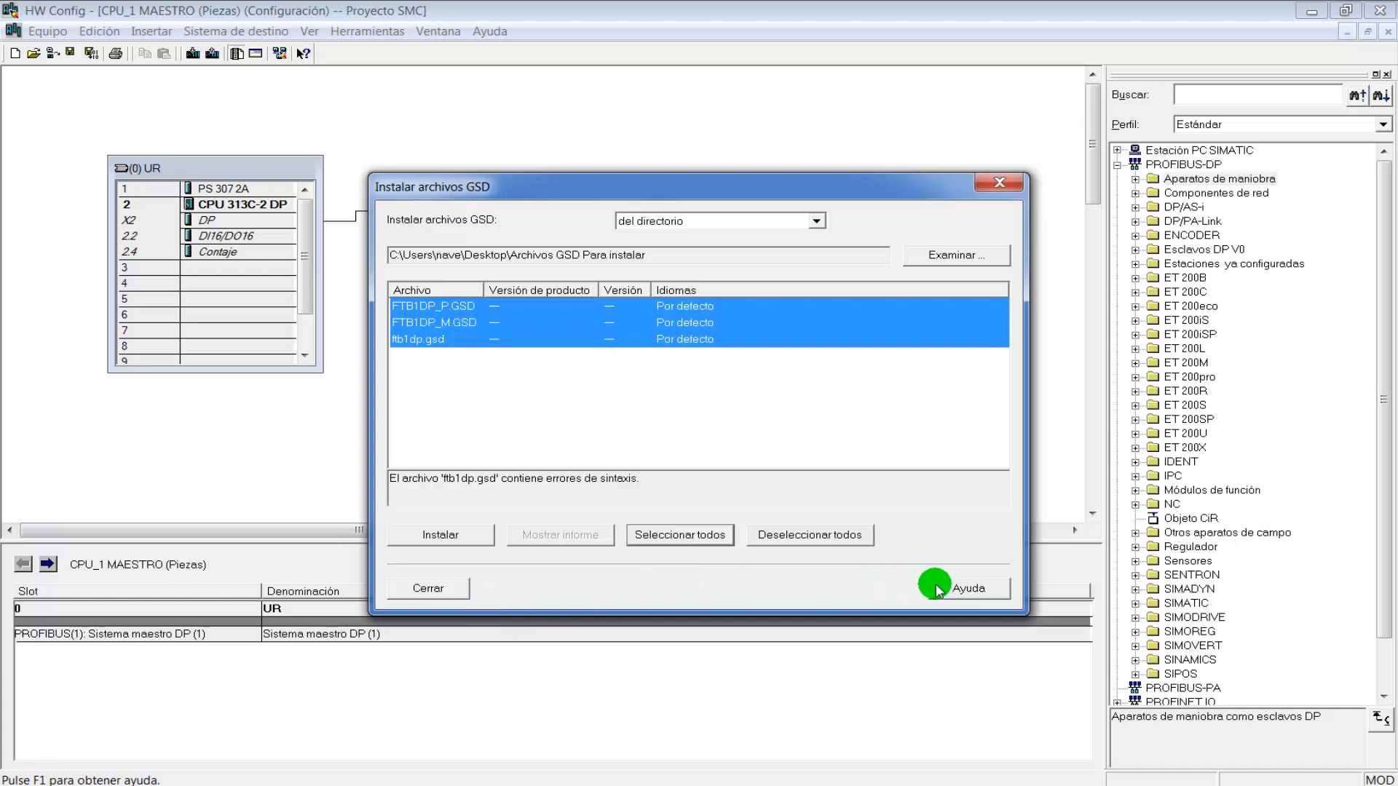
click(450, 534)
click(457, 591)
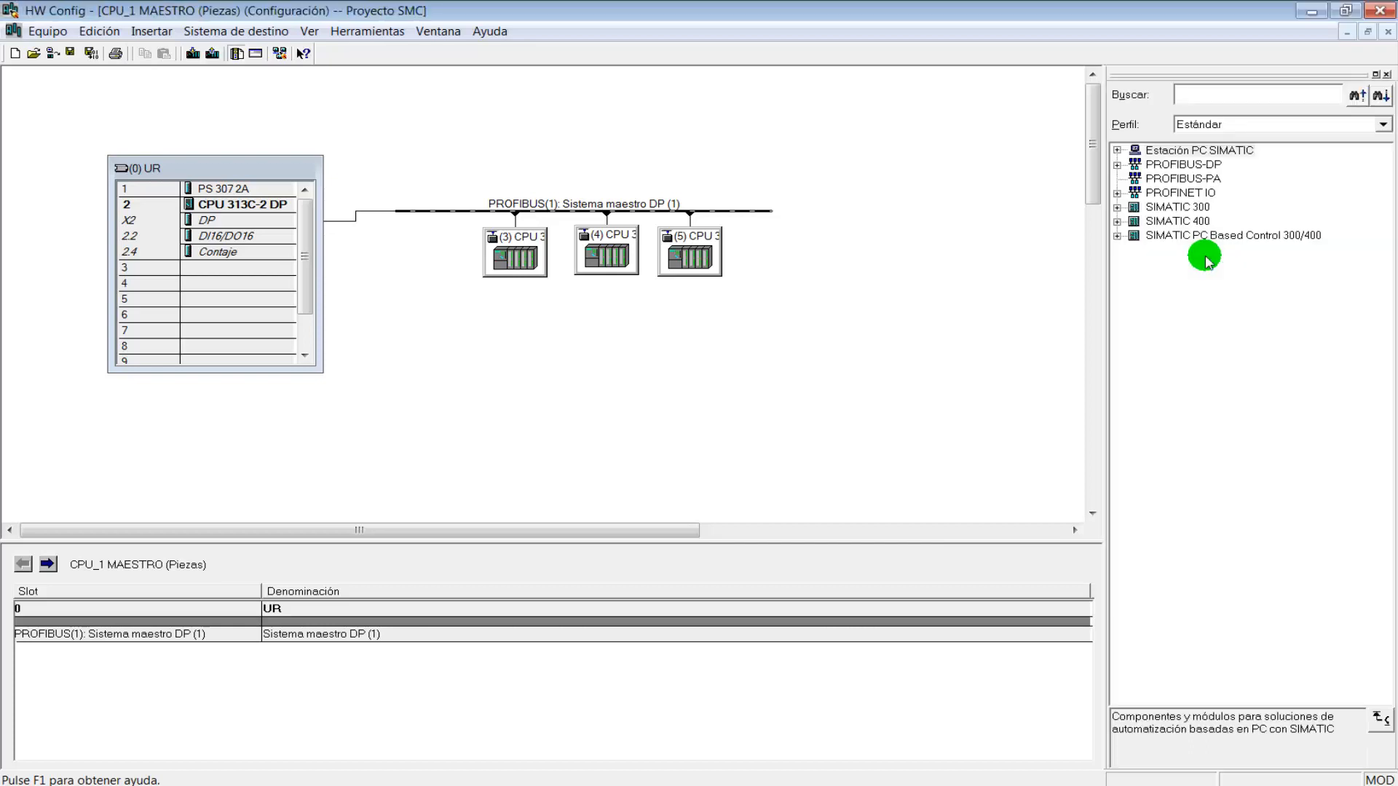
- Add an FTB 1DP_M slave from Otros aparatos de campo, I/O, to the PROFIBUS(1) master system with address 6 and place it below the bus
click(1116, 165)
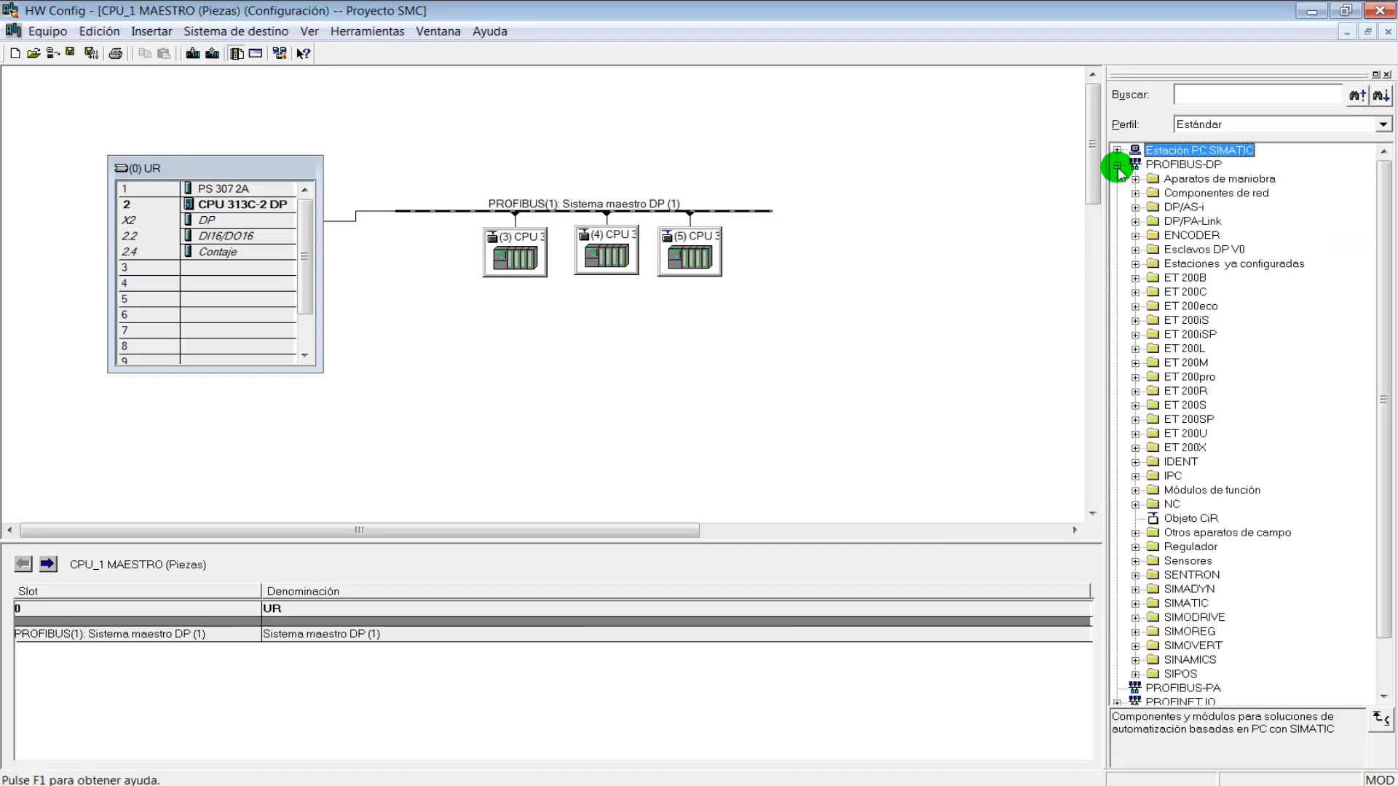
click(1183, 534)
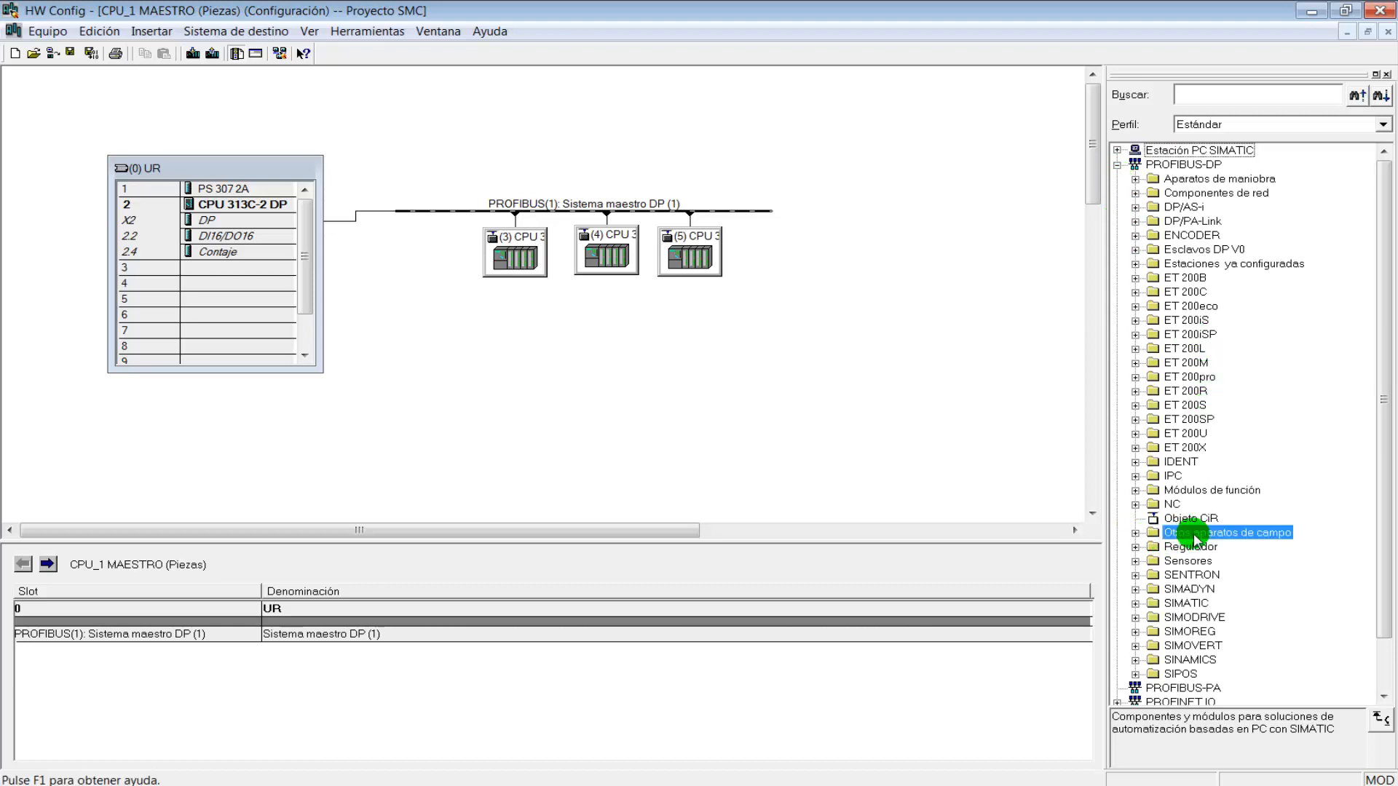
click(1135, 533)
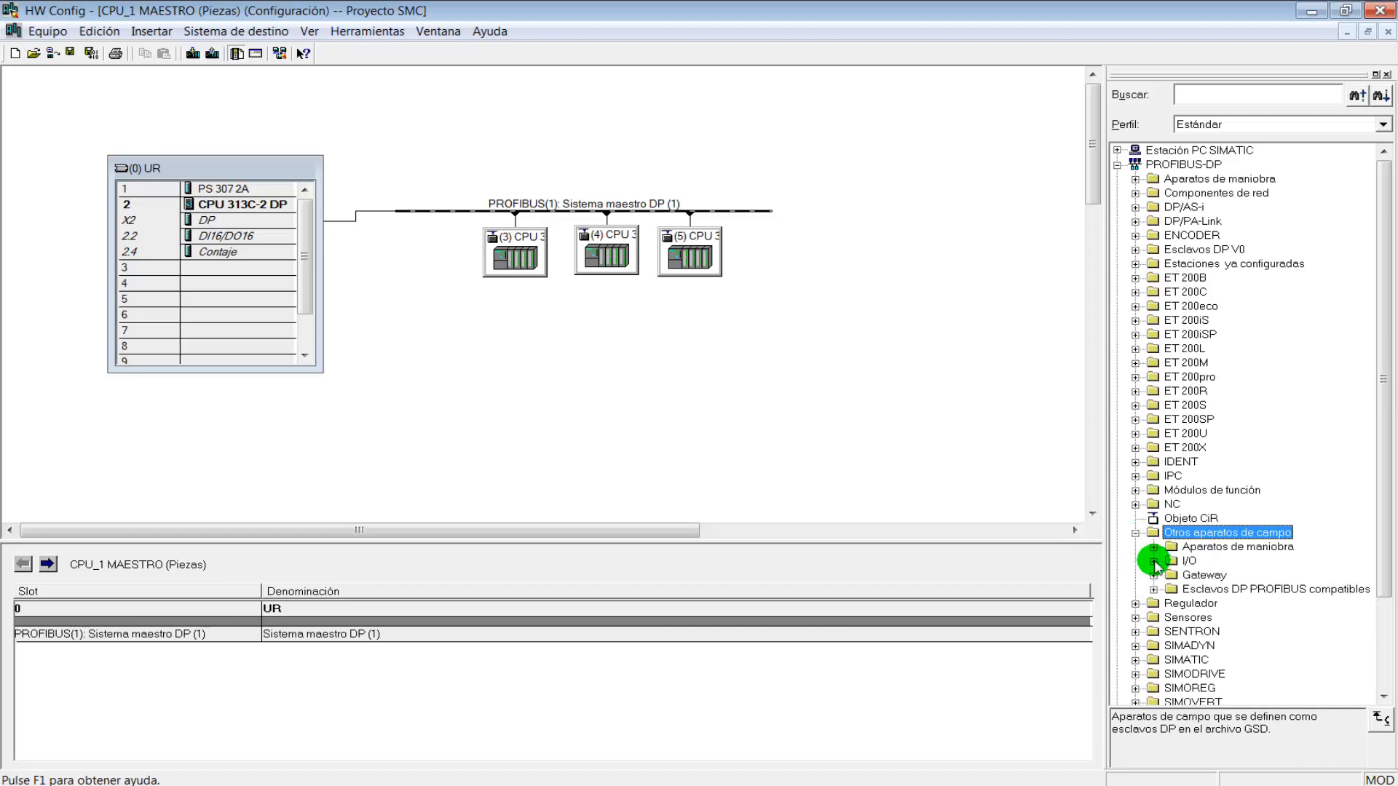
click(1155, 561)
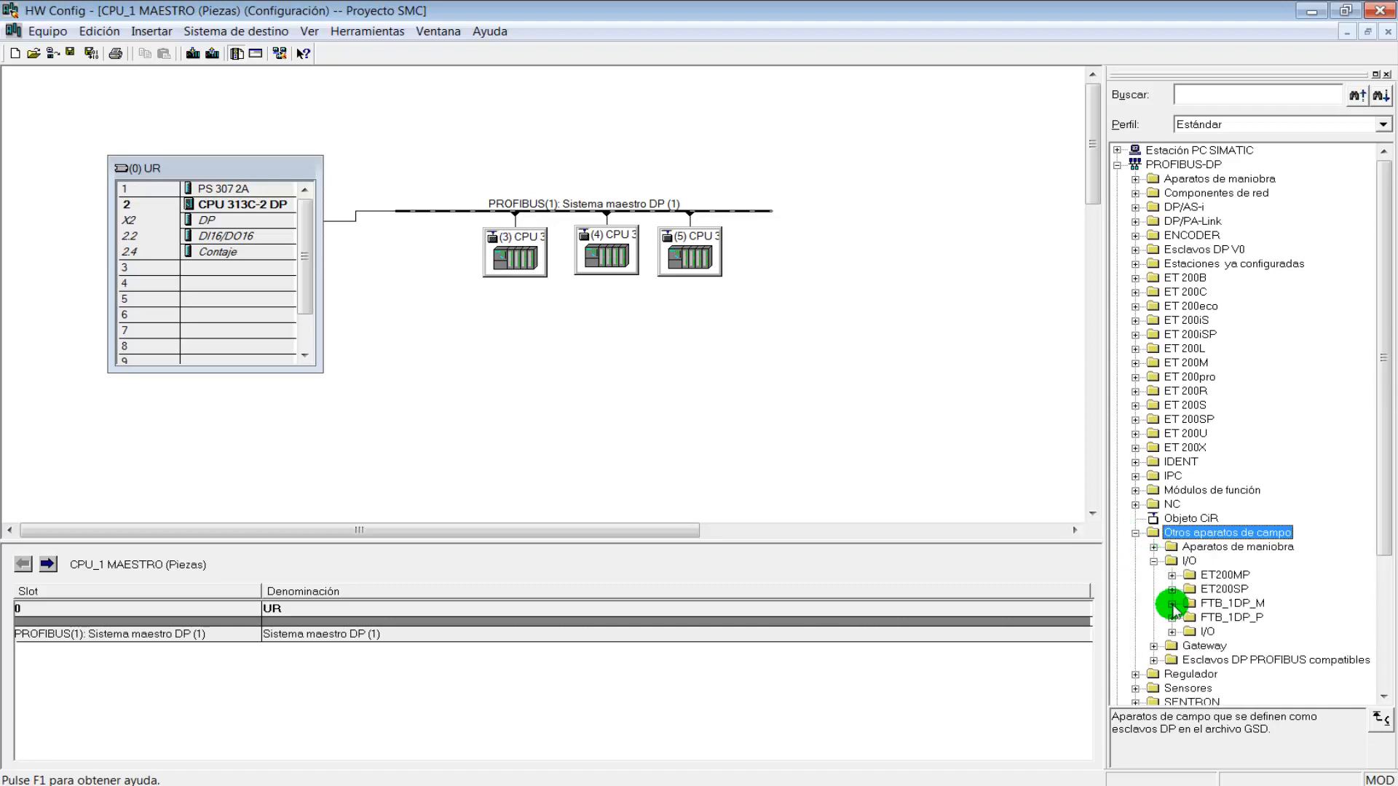
click(1213, 606)
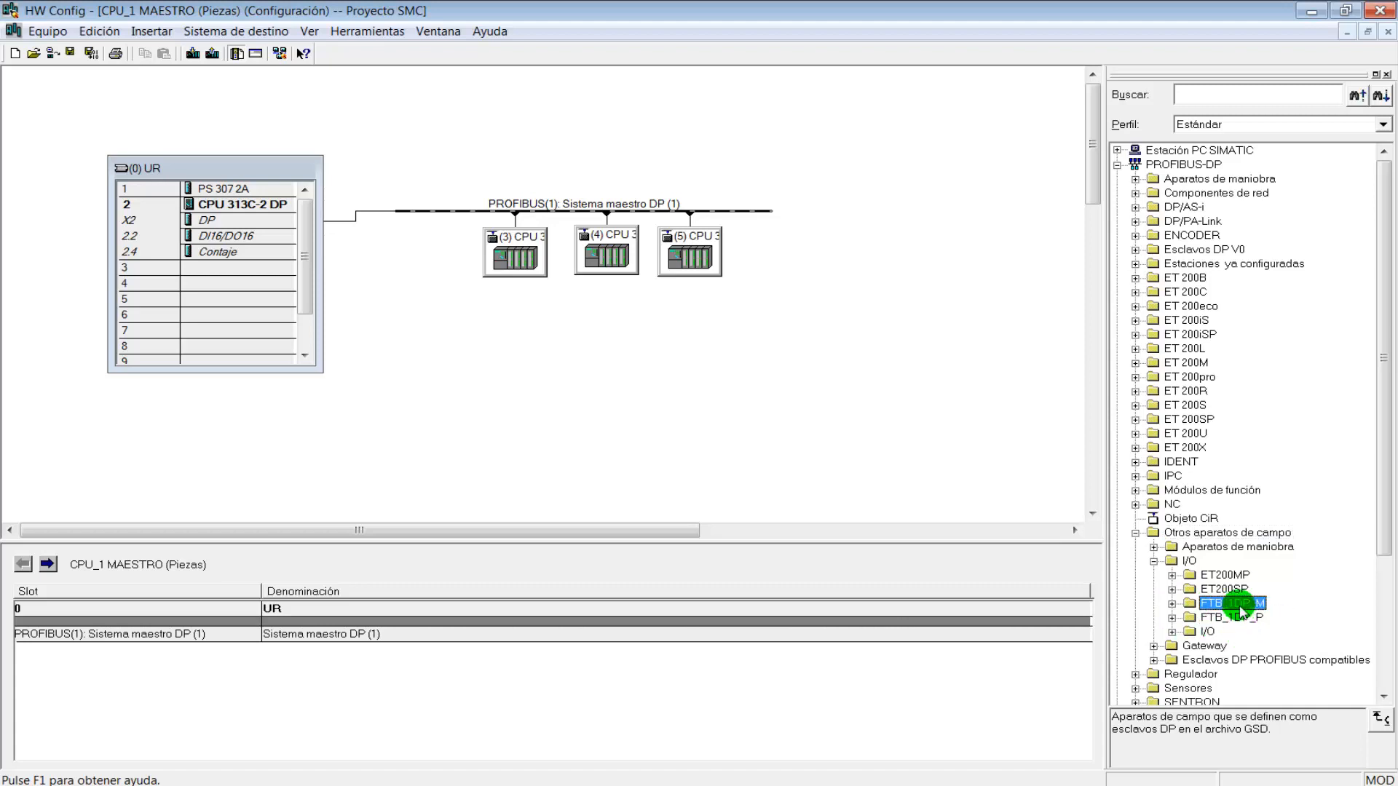
click(1172, 603)
click(1244, 619)
drag(1243, 620, 762, 210)
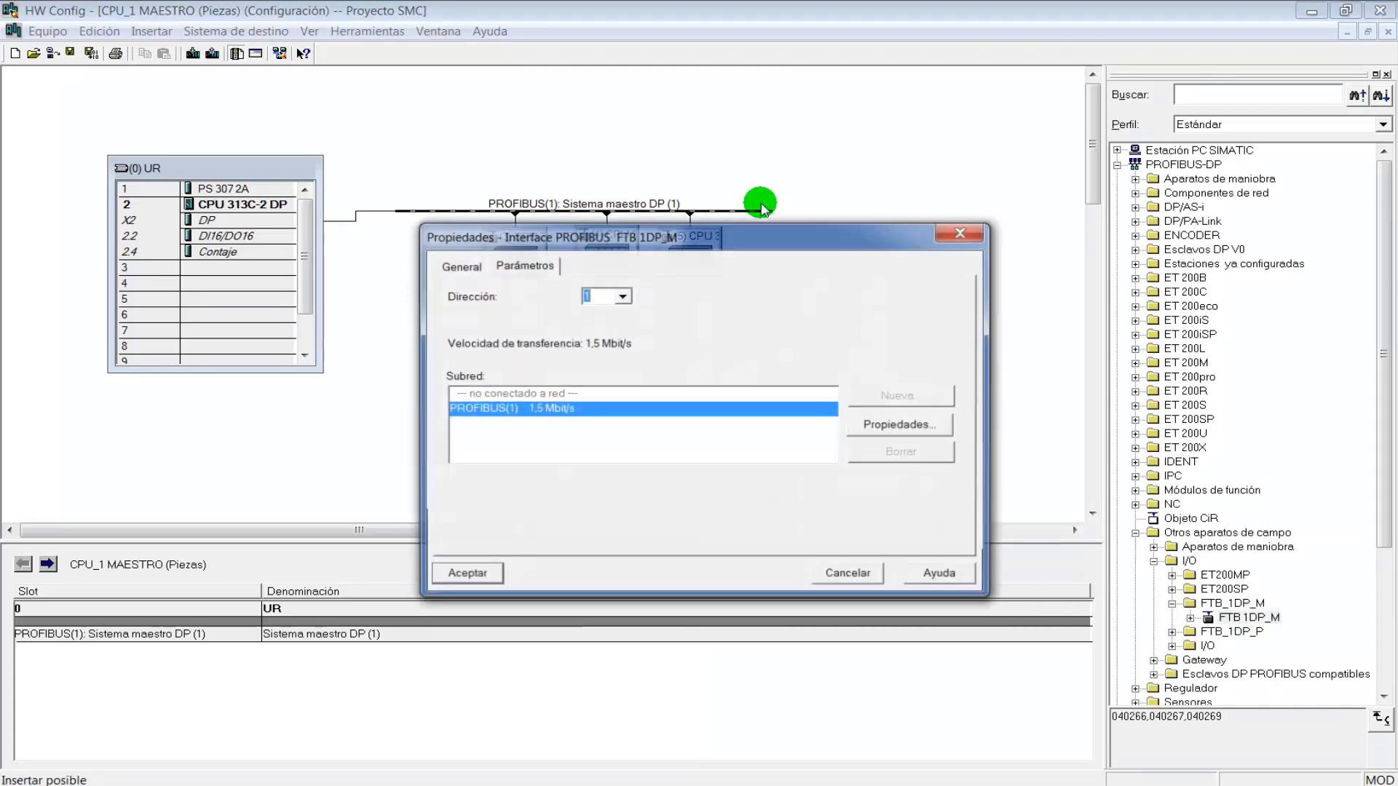
click(623, 295)
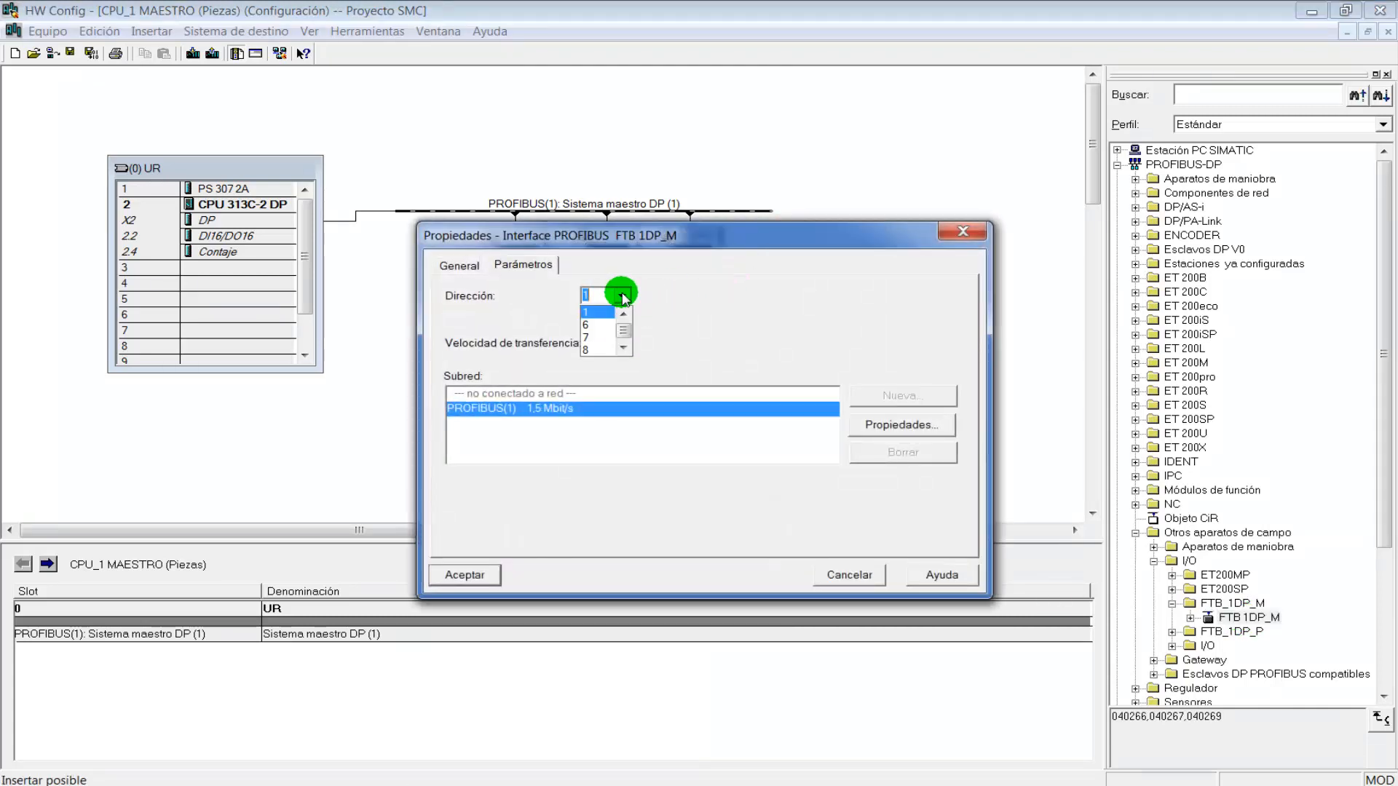
click(597, 326)
click(489, 579)
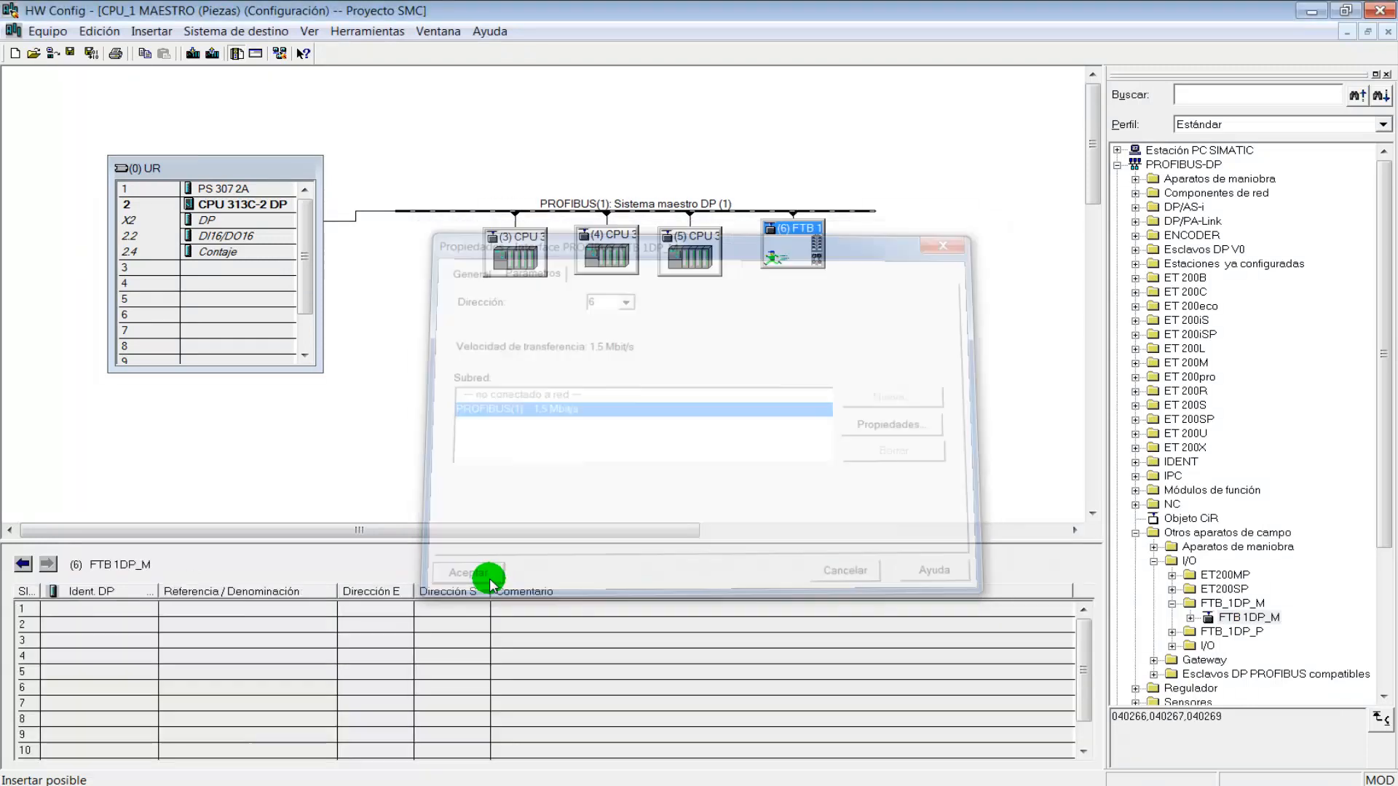
drag(785, 239, 780, 368)
- Add three more FTB 1DP_M slaves to the PROFIBUS(1) master system with addresses 7, 8 and 9, lined up beside slave 6
click(1236, 620)
drag(1236, 620, 856, 214)
drag(853, 213, 853, 213)
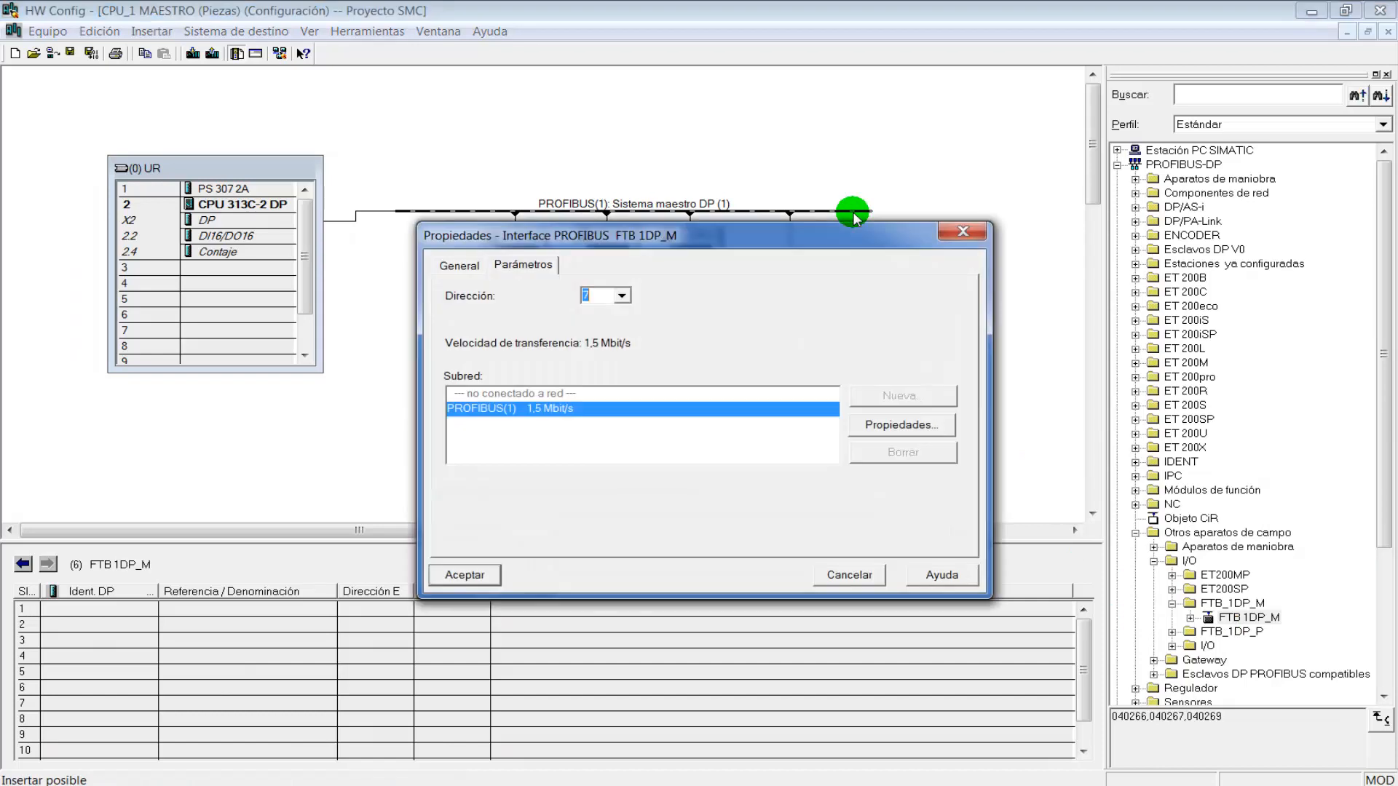
click(470, 575)
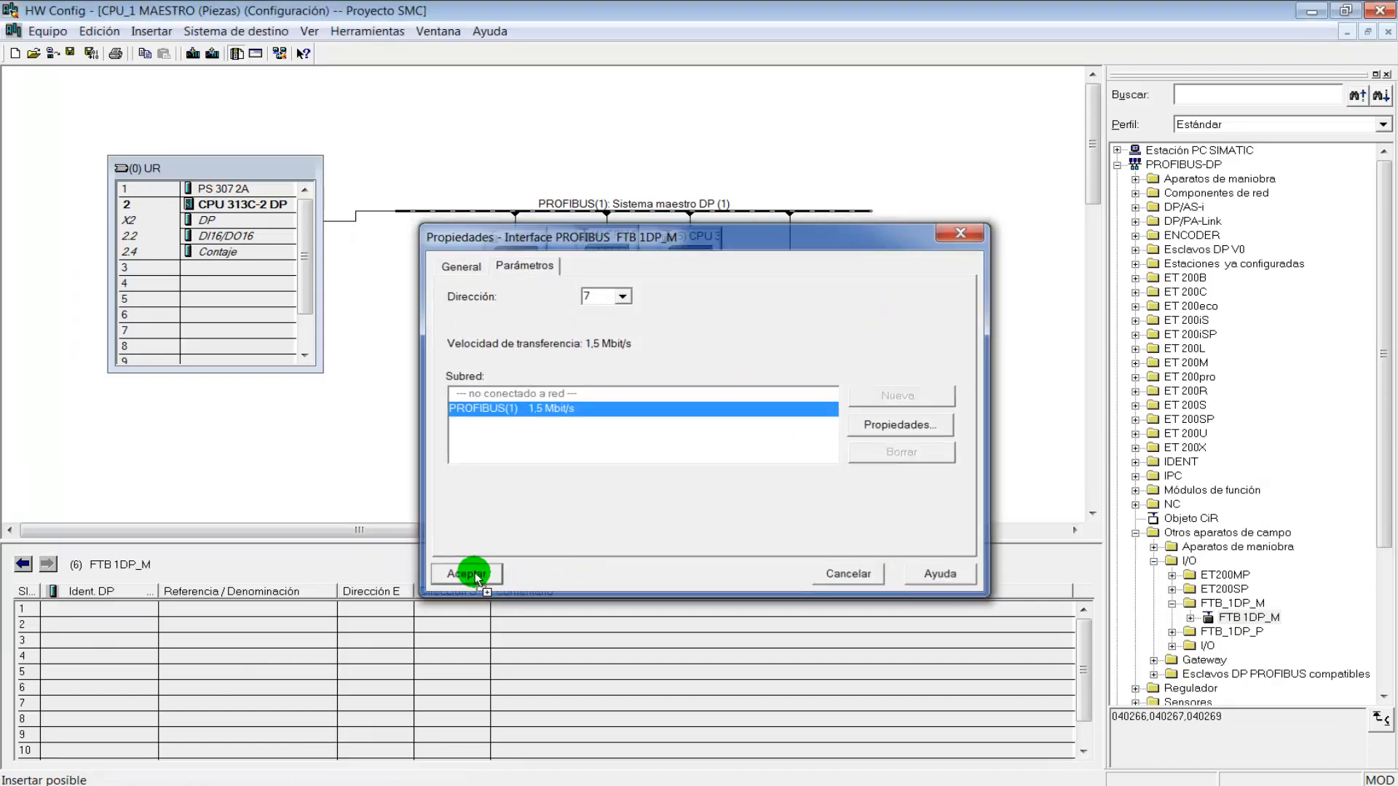
drag(1237, 617, 908, 217)
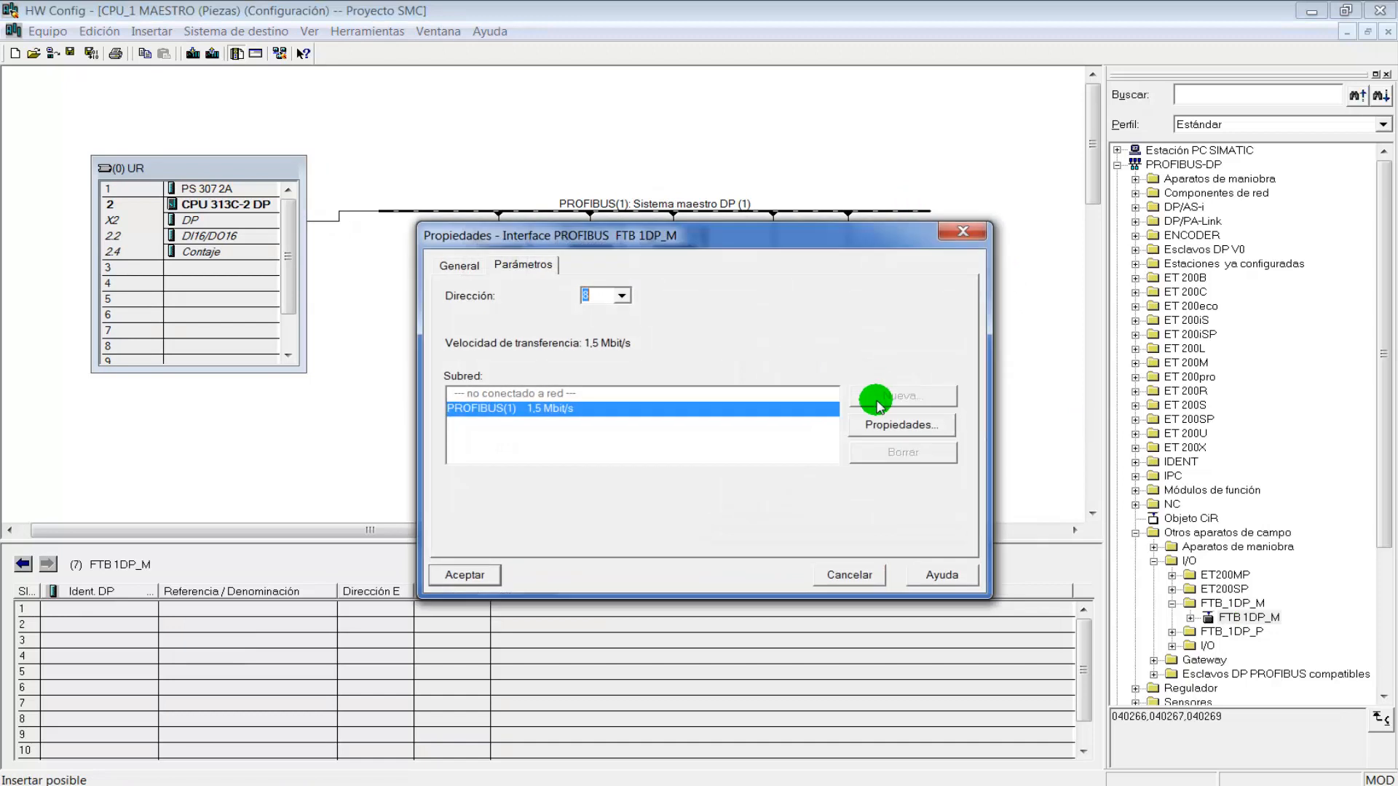
click(470, 572)
drag(1212, 617, 1008, 210)
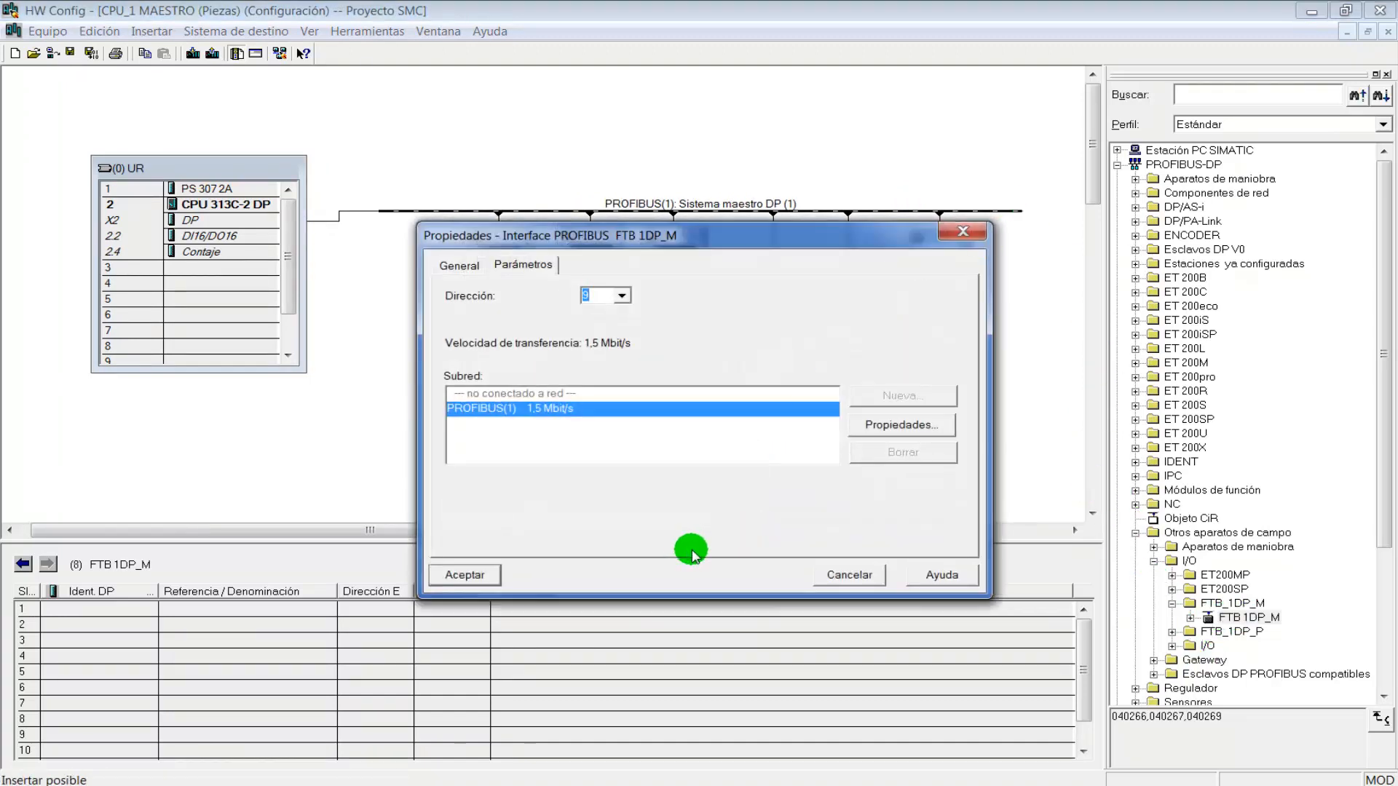
click(470, 573)
drag(939, 246, 919, 366)
drag(1055, 227, 1009, 364)
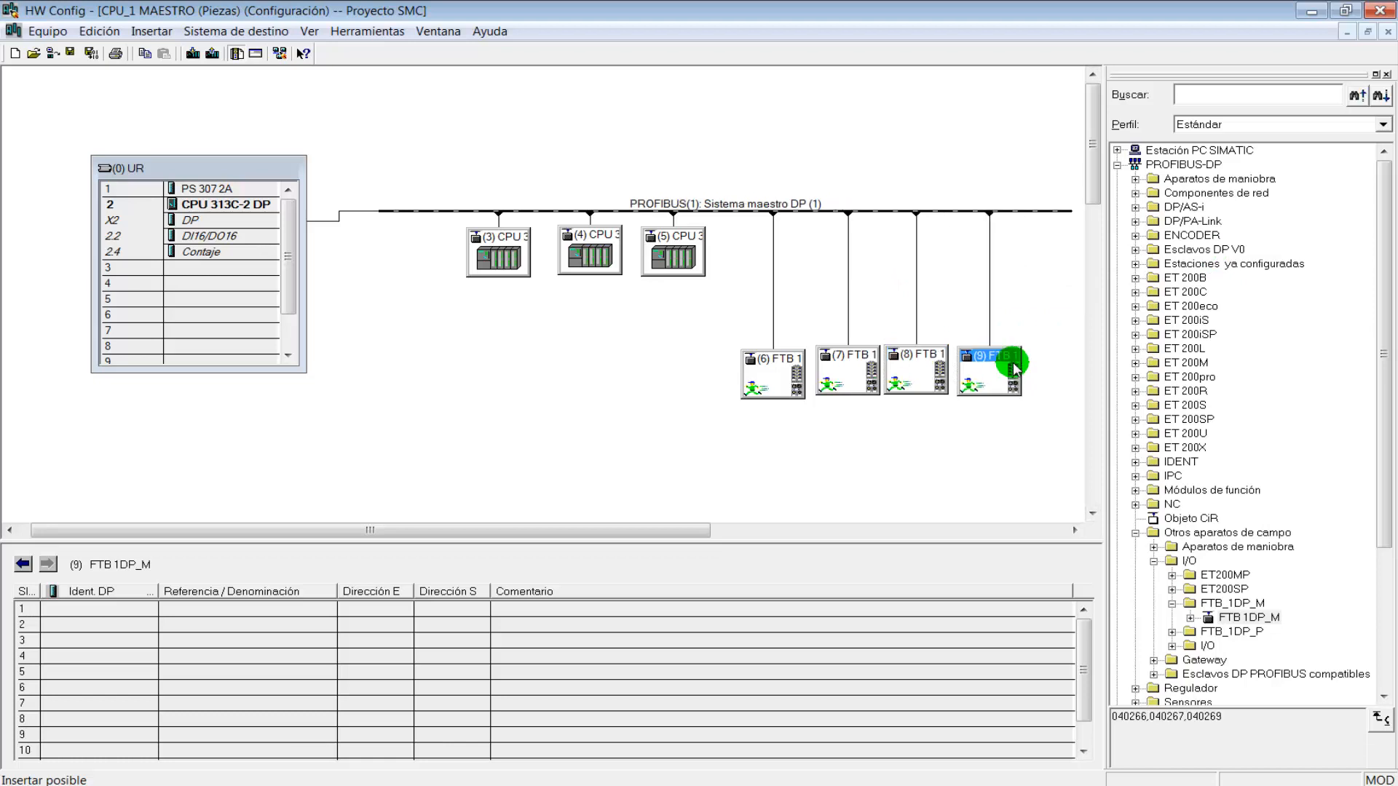
click(936, 457)
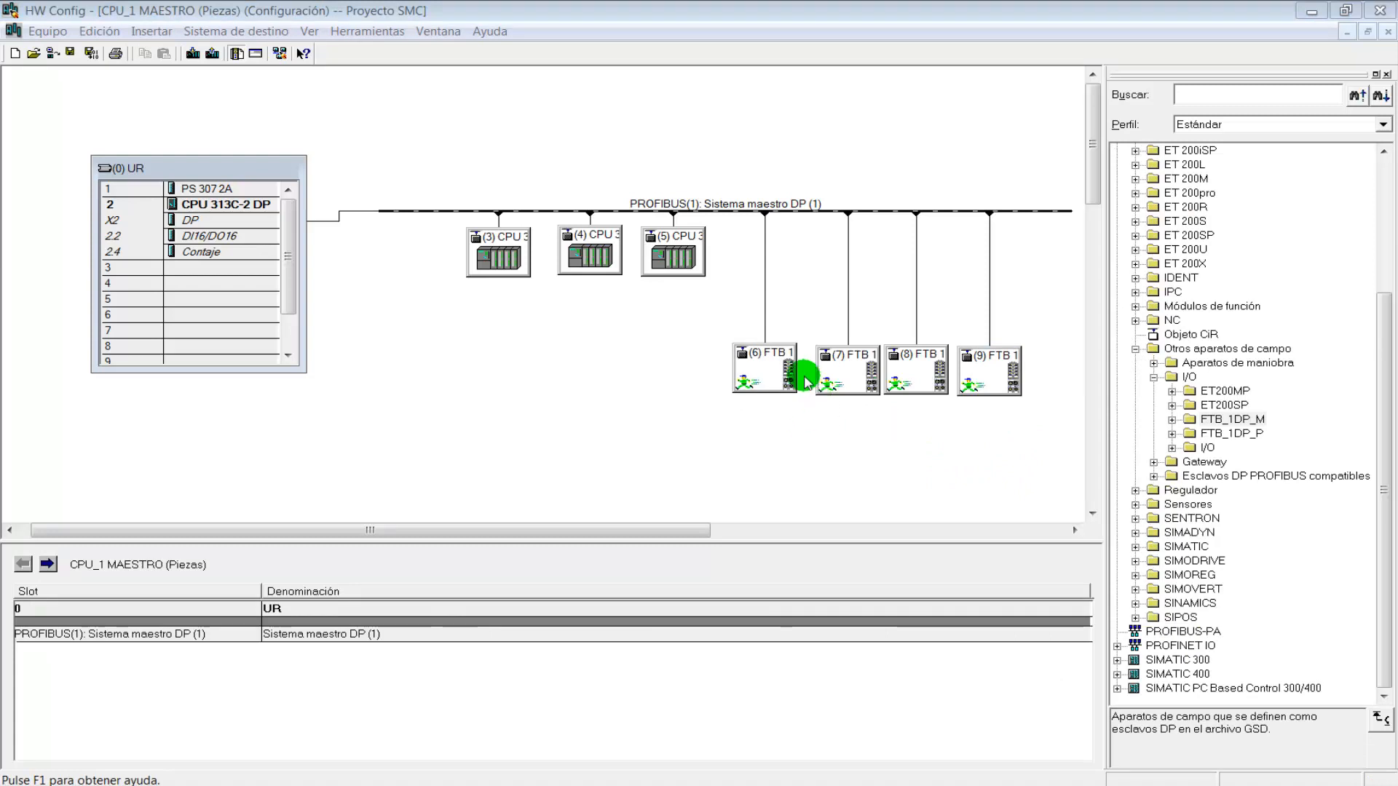
click(783, 368)
click(867, 375)
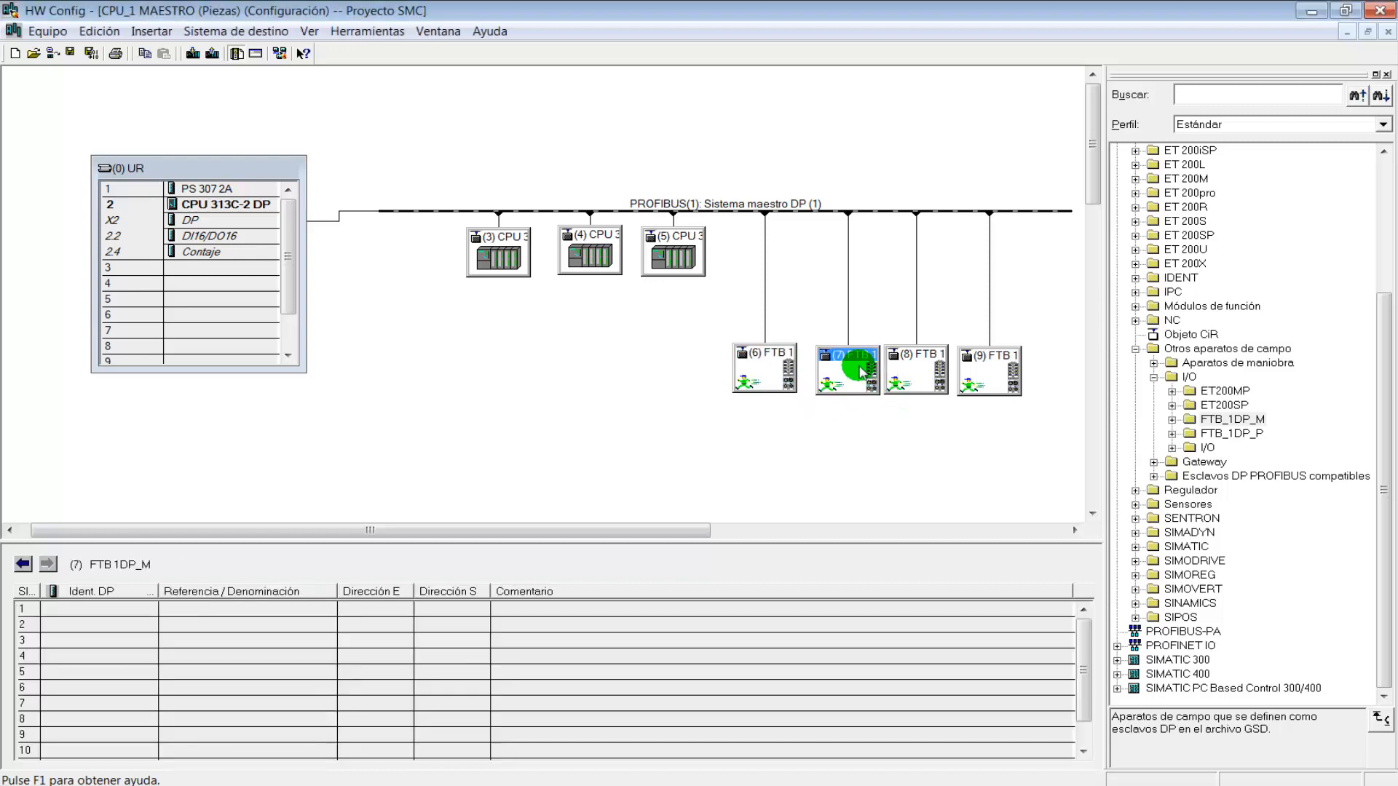
click(919, 375)
click(969, 377)
- Insert the 040267 FTB 1DP08E08CM0 module into slot 1 of FTB 1DP_M slave 6
click(771, 360)
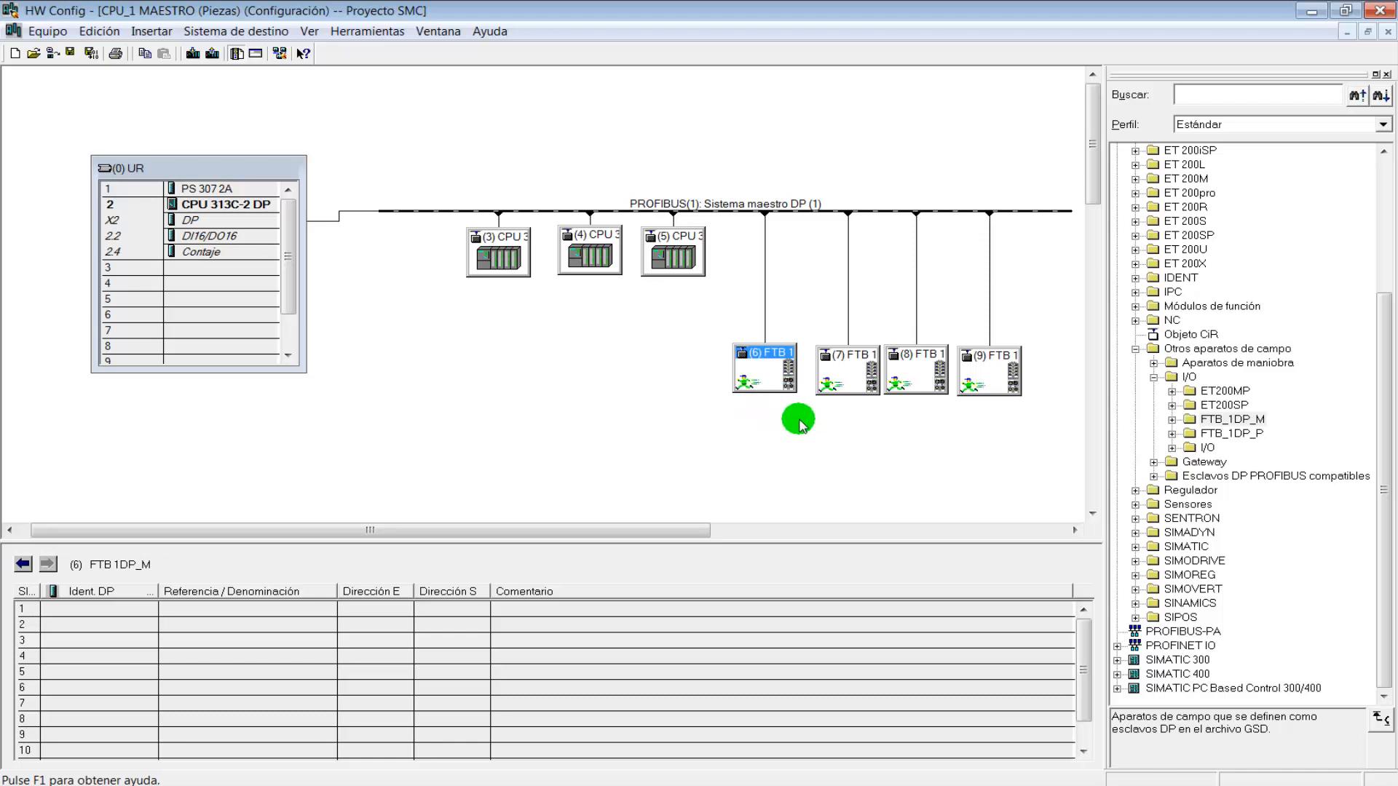
click(1172, 421)
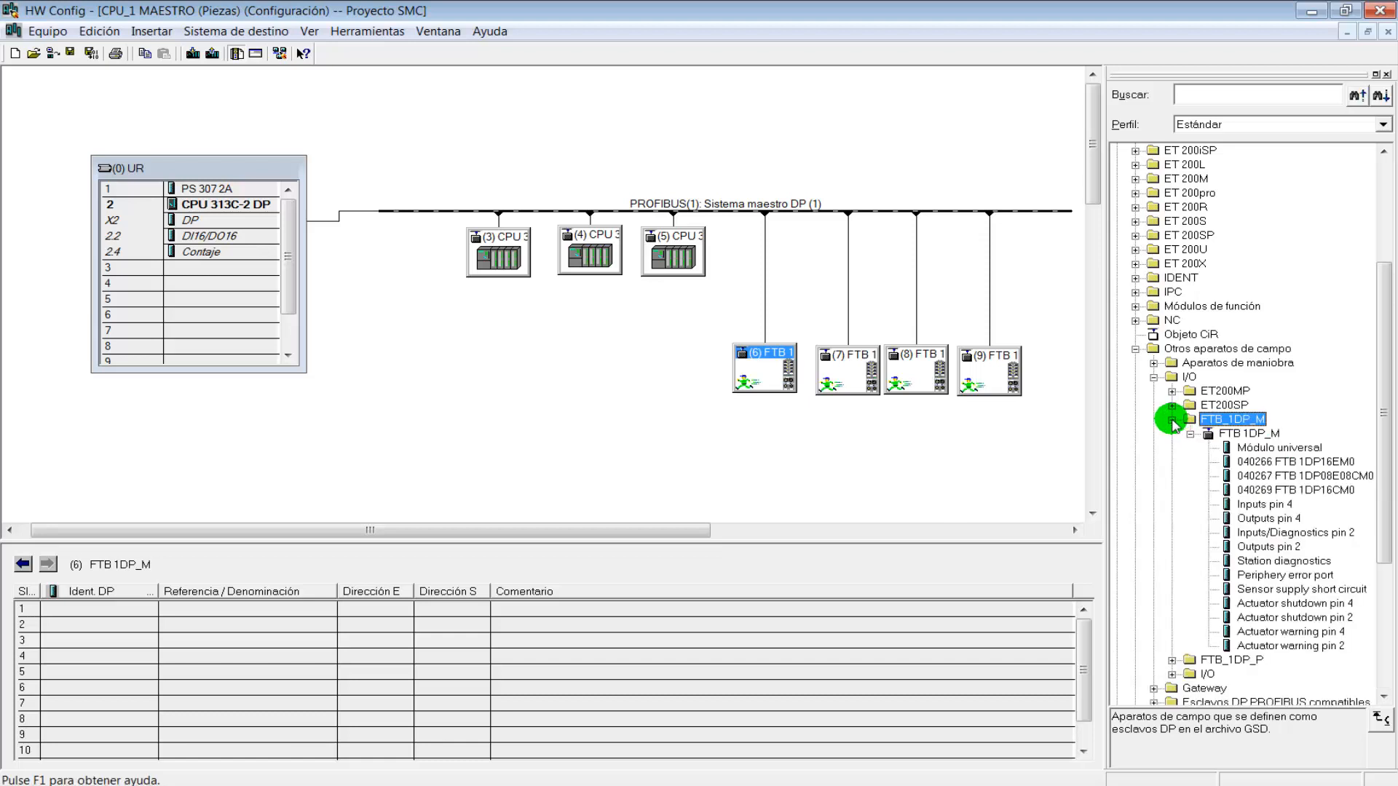
drag(1383, 522, 1385, 578)
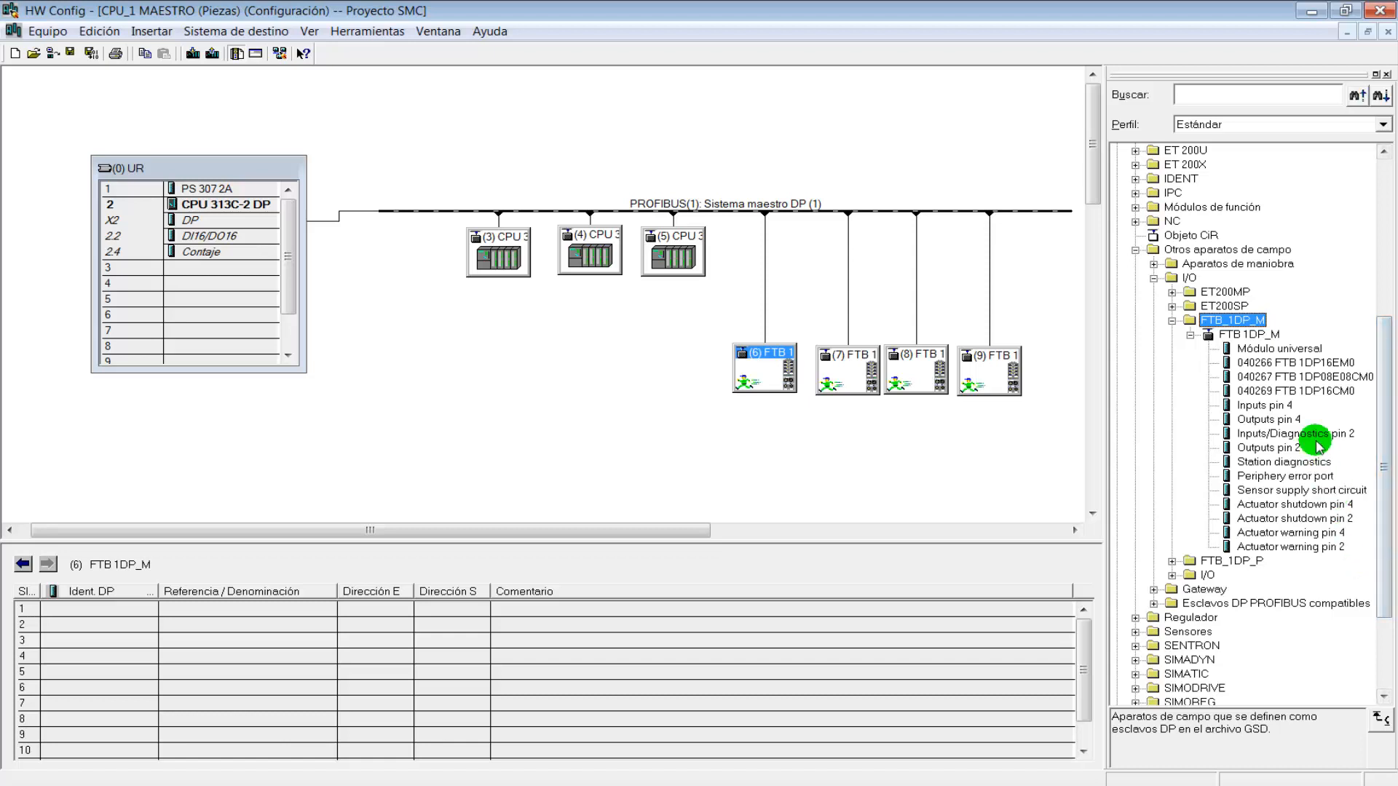
click(1288, 377)
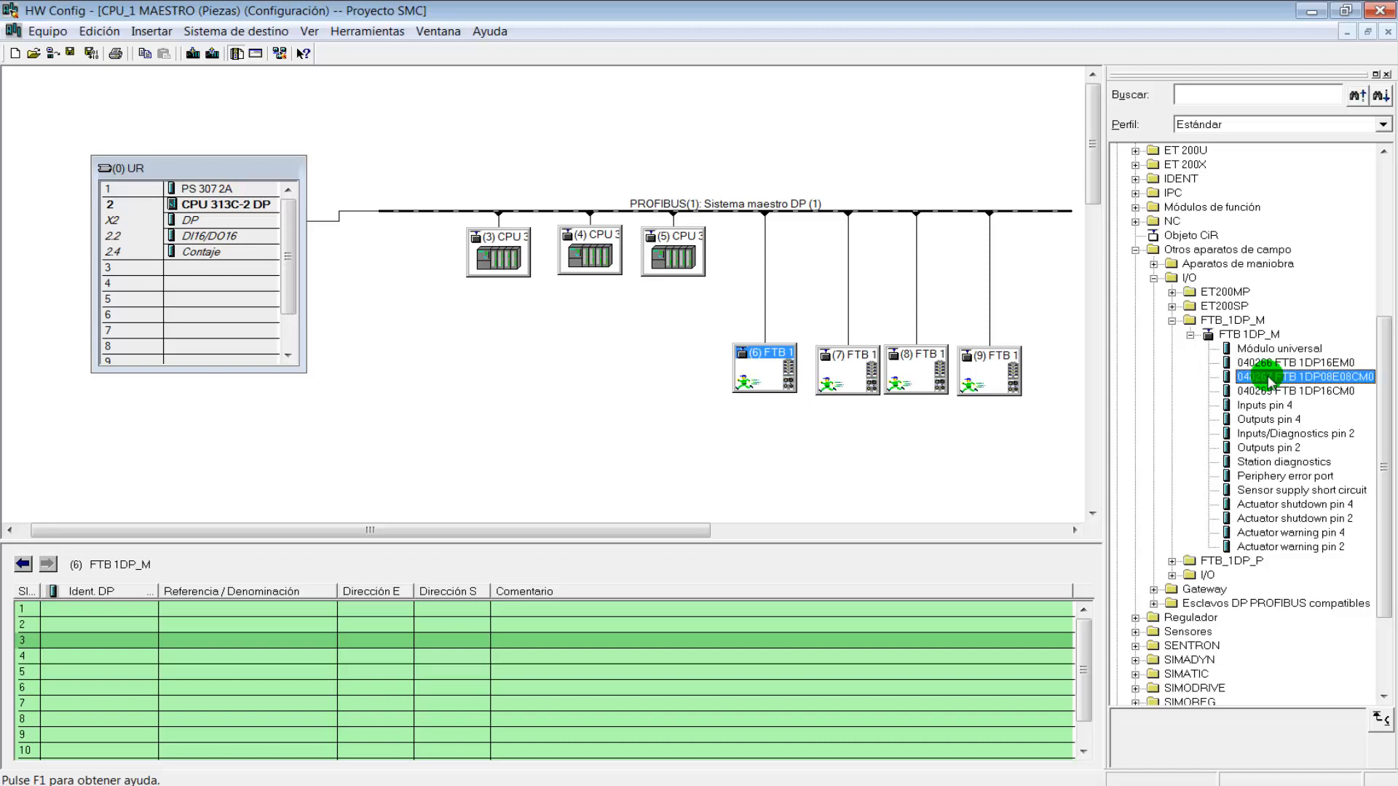
drag(1268, 378, 281, 639)
drag(150, 623, 128, 615)
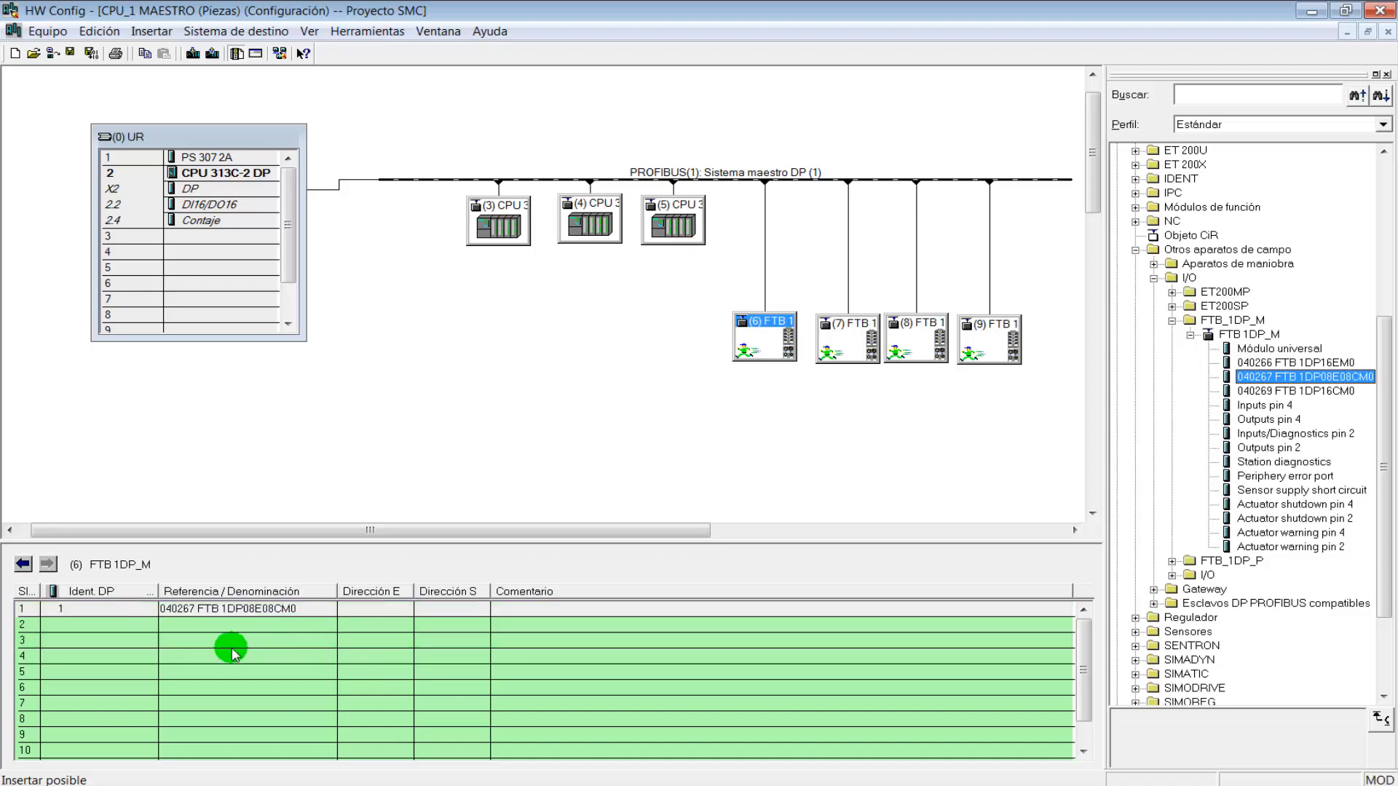
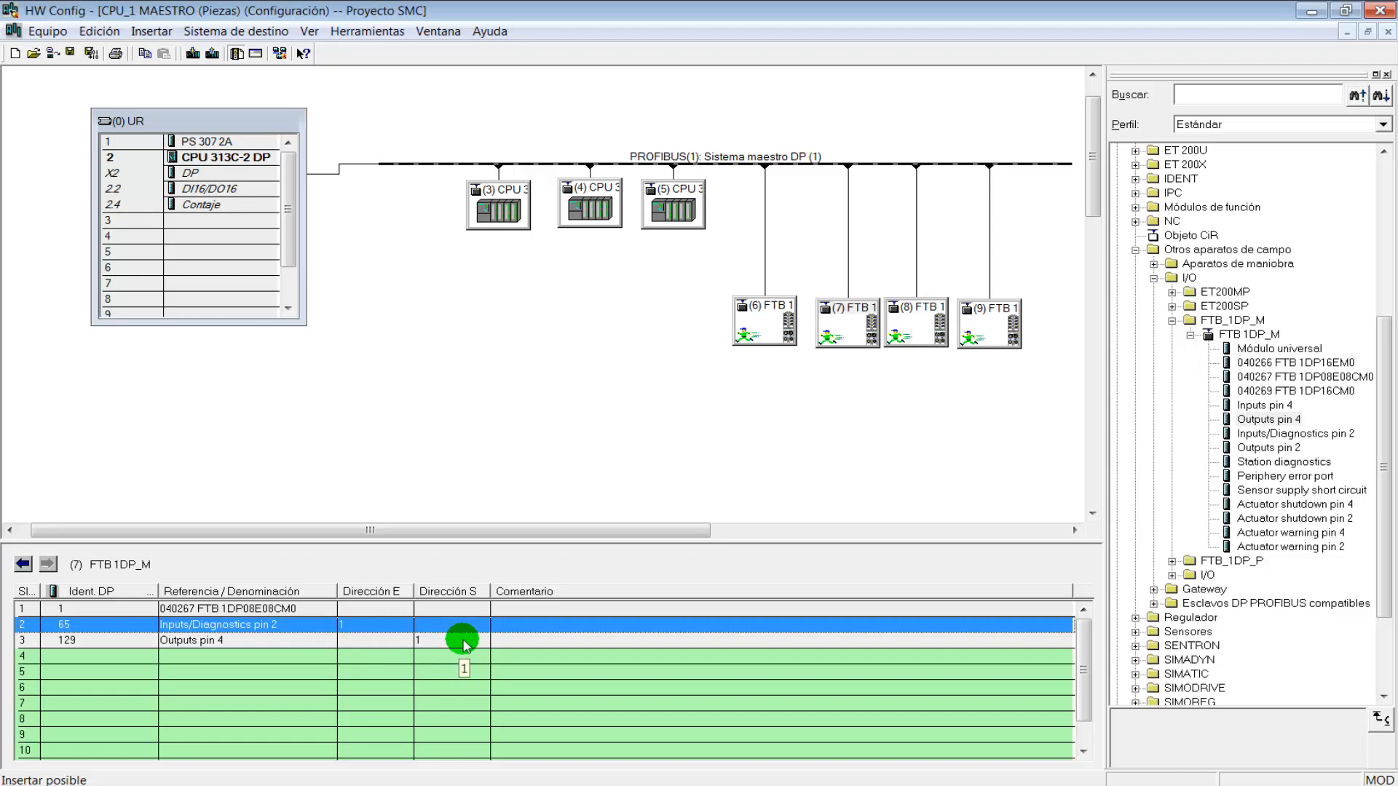
click(464, 644)
click(379, 629)
click(428, 642)
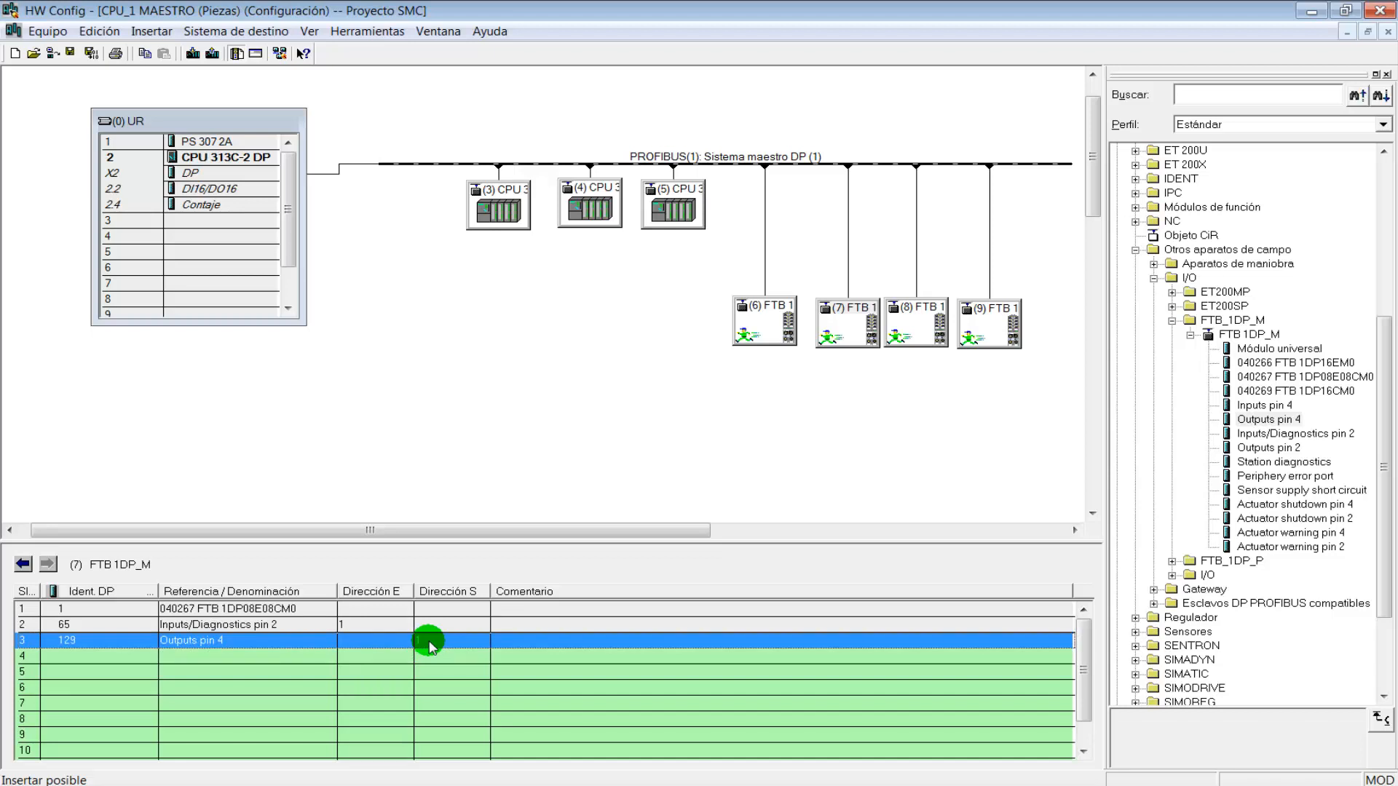
- Fill slots 1 to 3 of FTB 1DP_M slave 8 with 040267 FTB 1DP08E08CM0, Inputs/Diagnostics pin 2 and Outputs pin 4
click(894, 324)
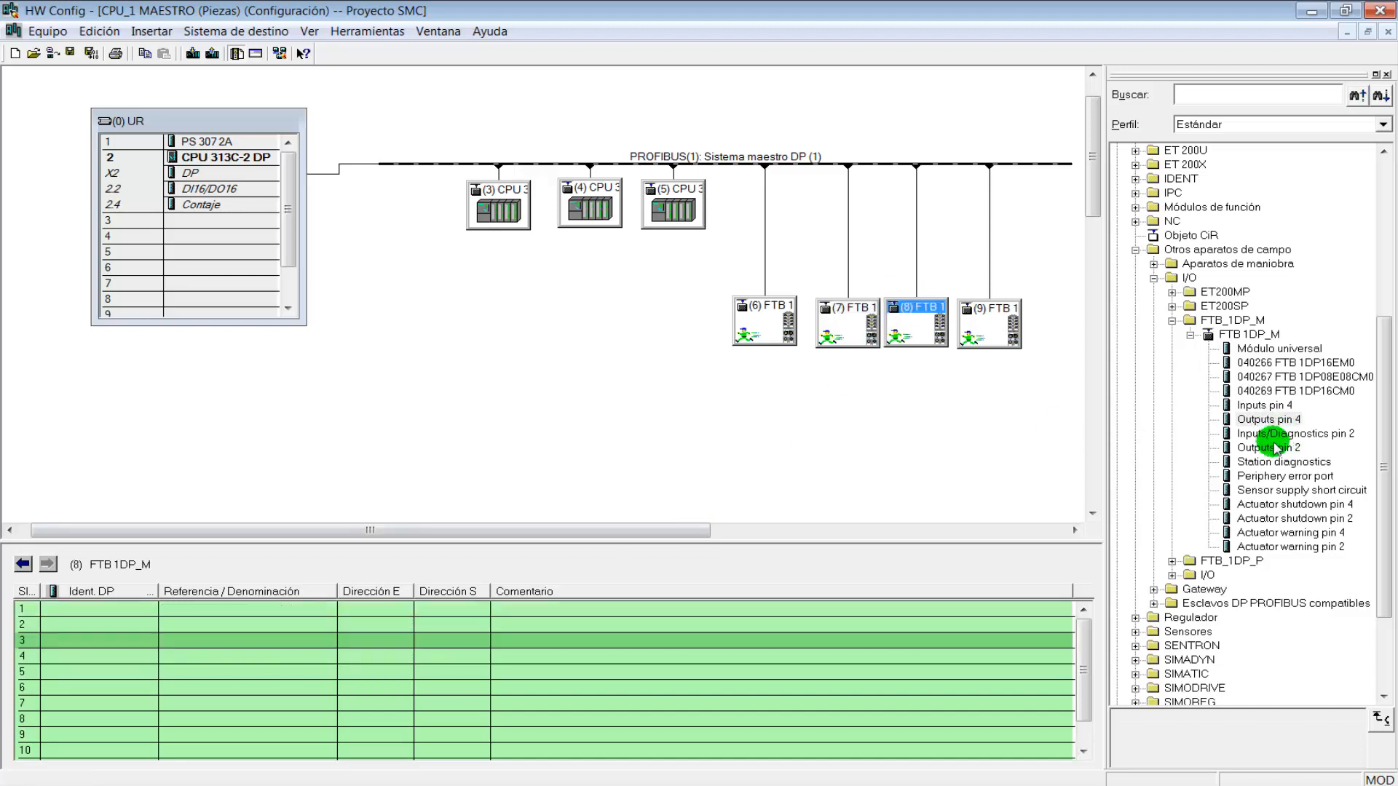
click(1280, 377)
drag(1280, 377, 317, 613)
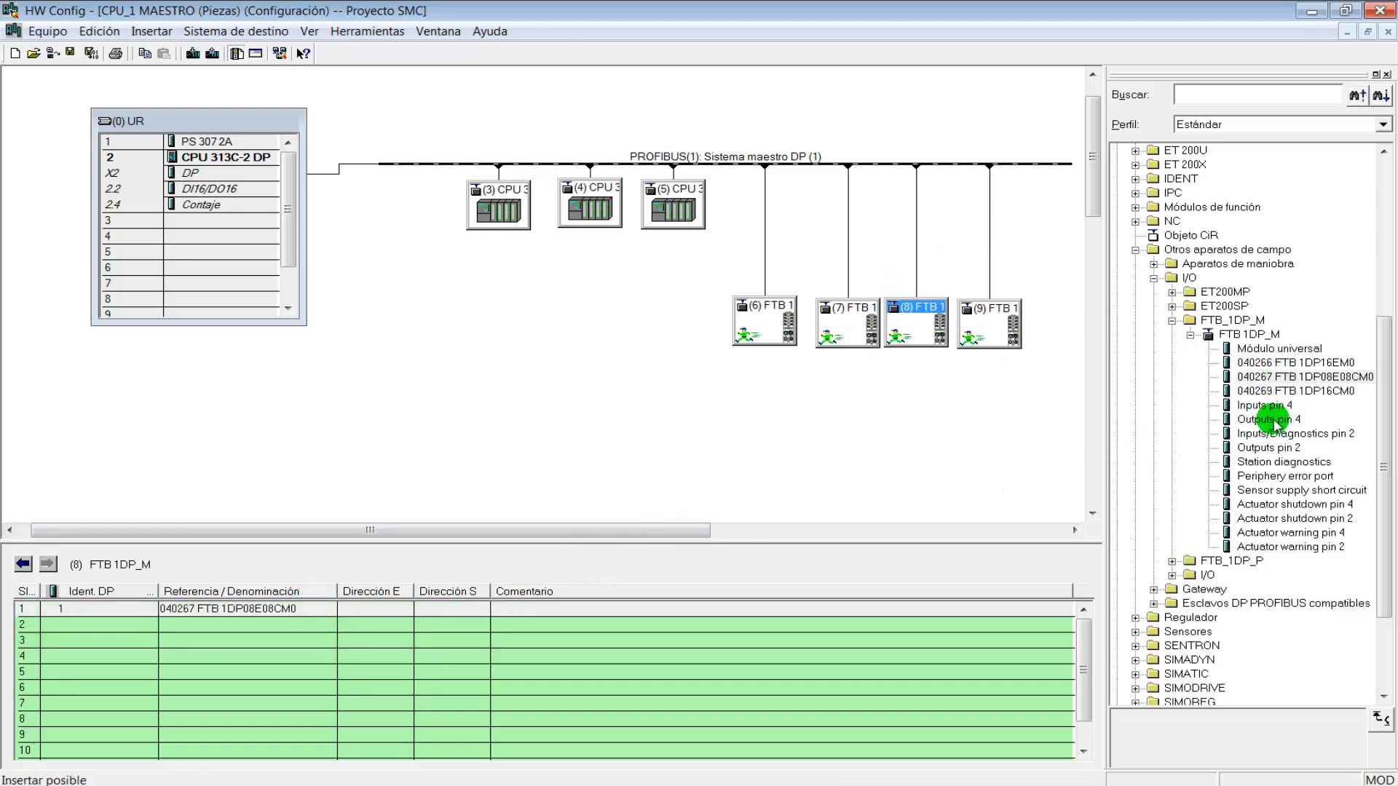
drag(1280, 434, 228, 623)
drag(1275, 429, 286, 645)
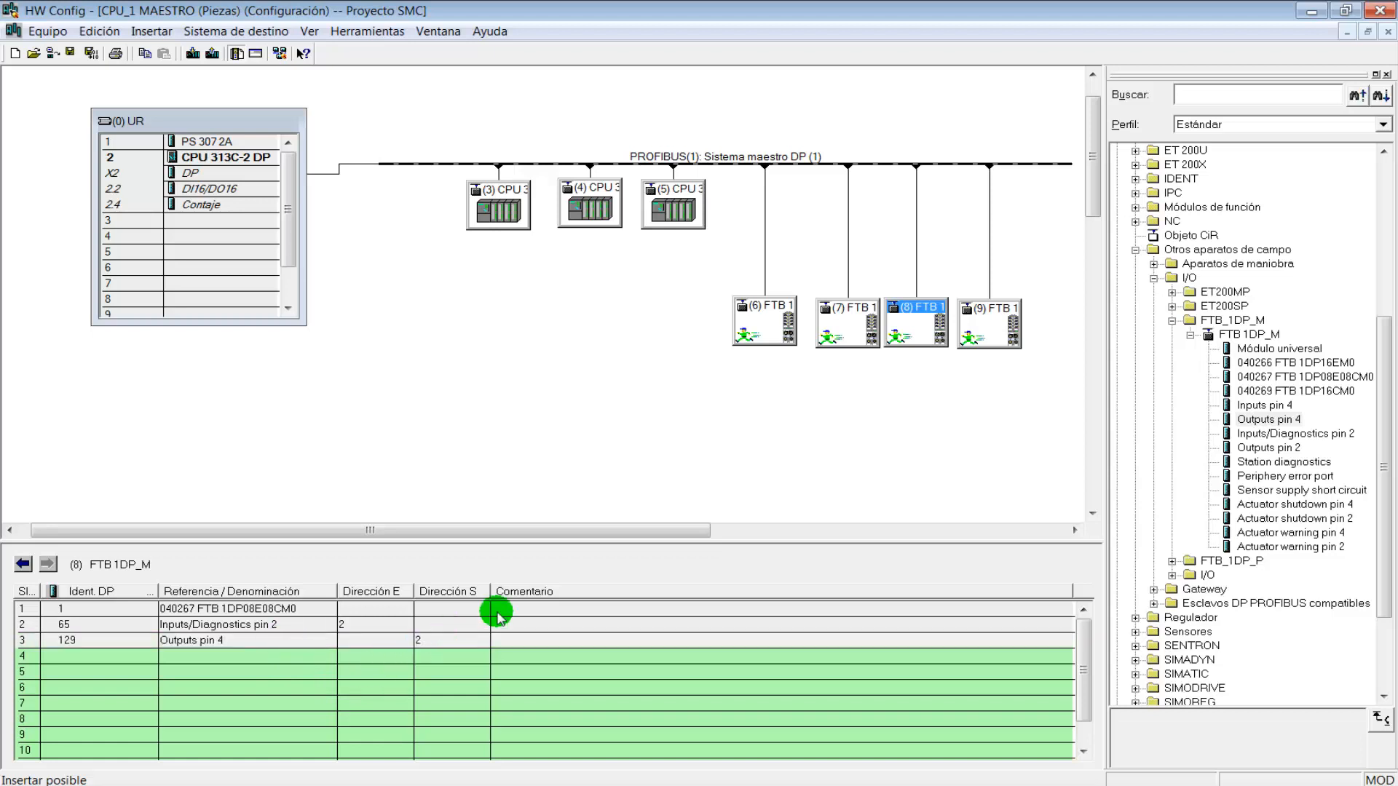
- Fill slots 1 to 3 of FTB 1DP_M slave 9 with 040267 FTB 1DP08E08CM0, Inputs/Diagnostics pin 2 and Outputs pin 4
click(990, 320)
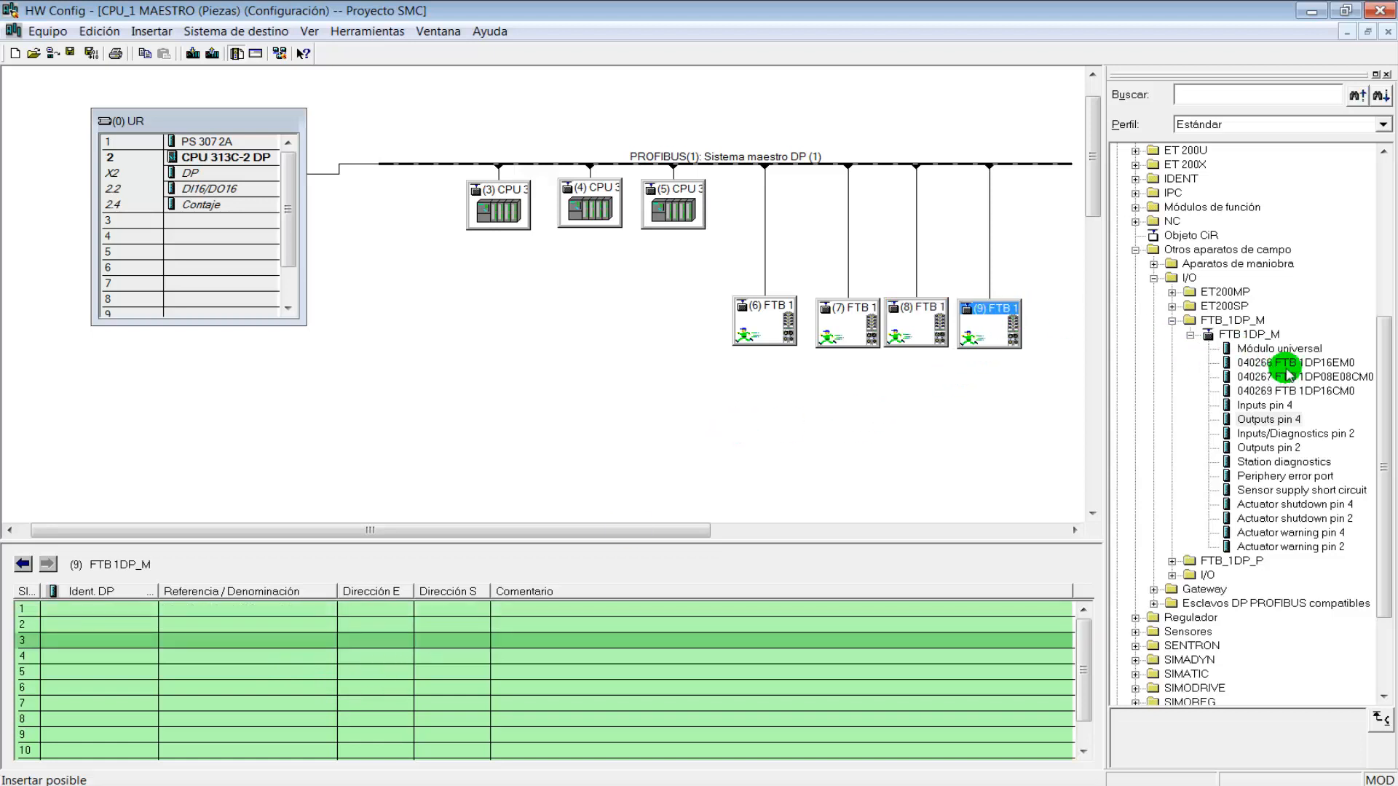
drag(1289, 378, 263, 610)
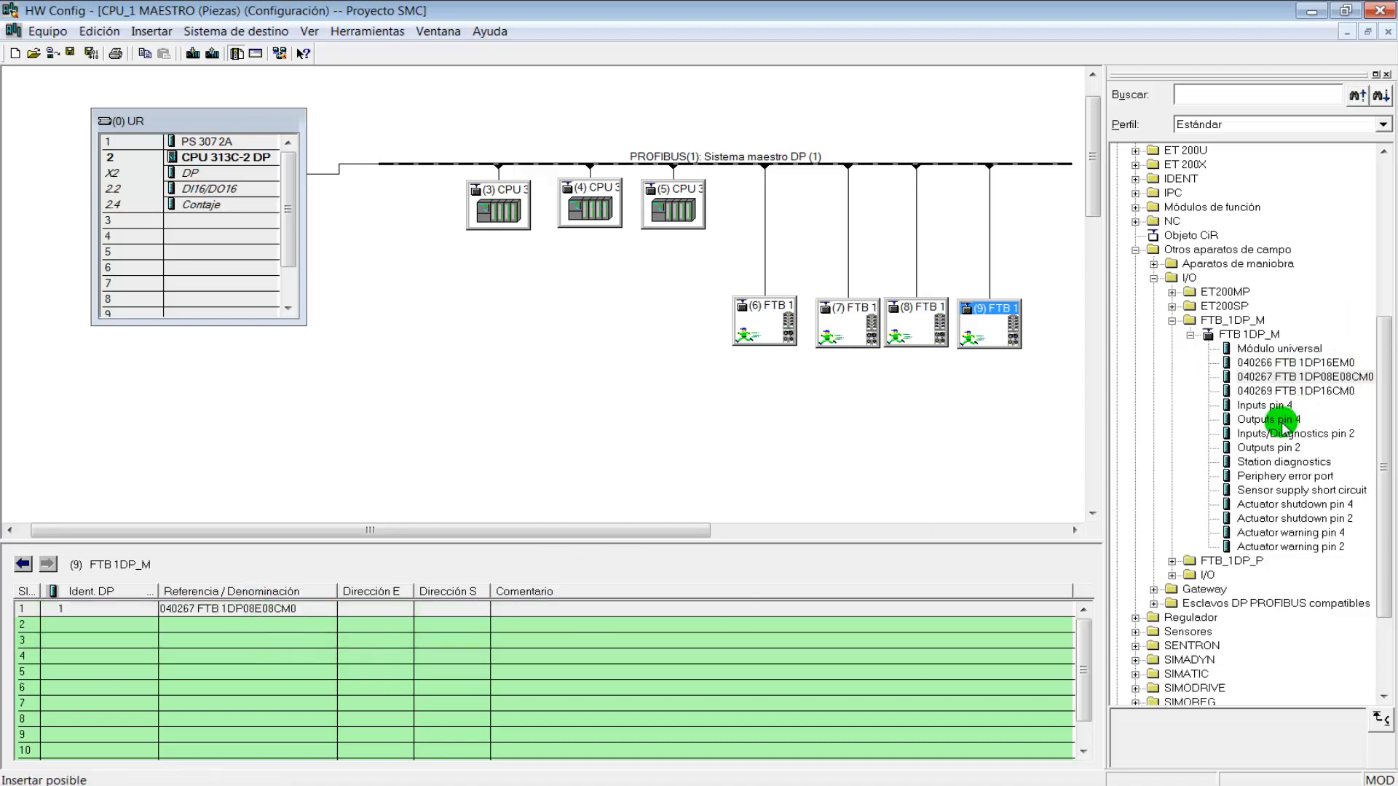
drag(1285, 434, 309, 626)
drag(1279, 421, 253, 647)
click(383, 624)
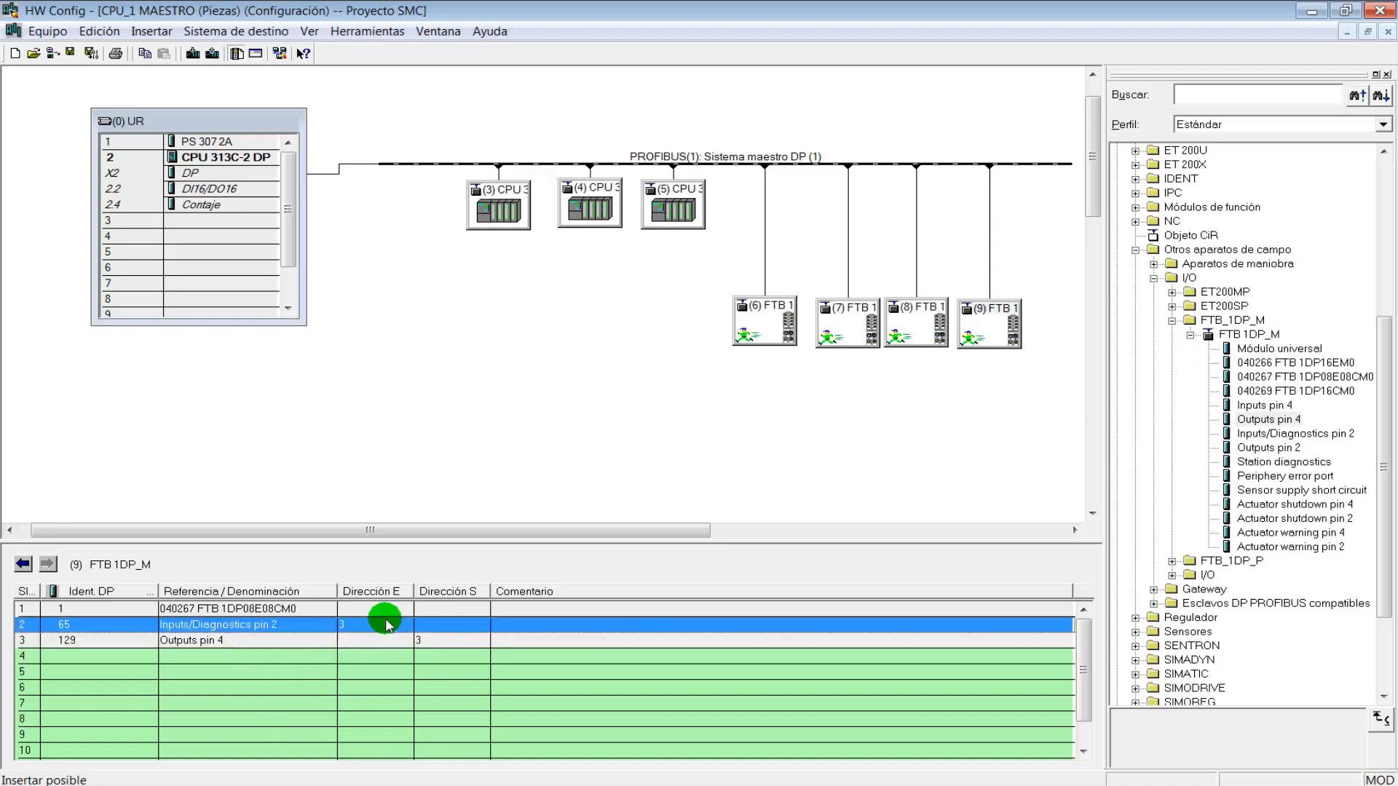
click(451, 641)
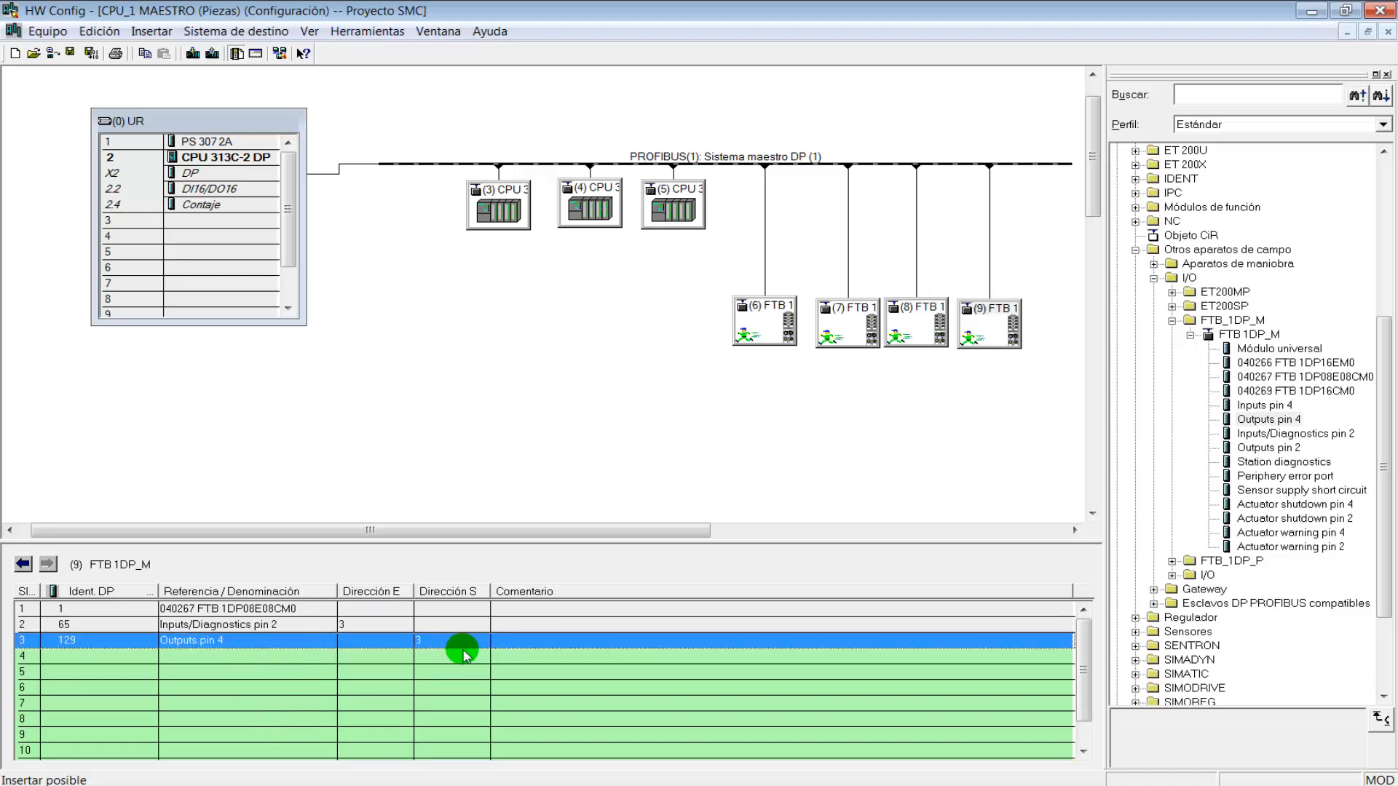
- Review the device-specific parameters of FTB 1DP_M slave 6, close its properties and select slave 7
double_click(773, 313)
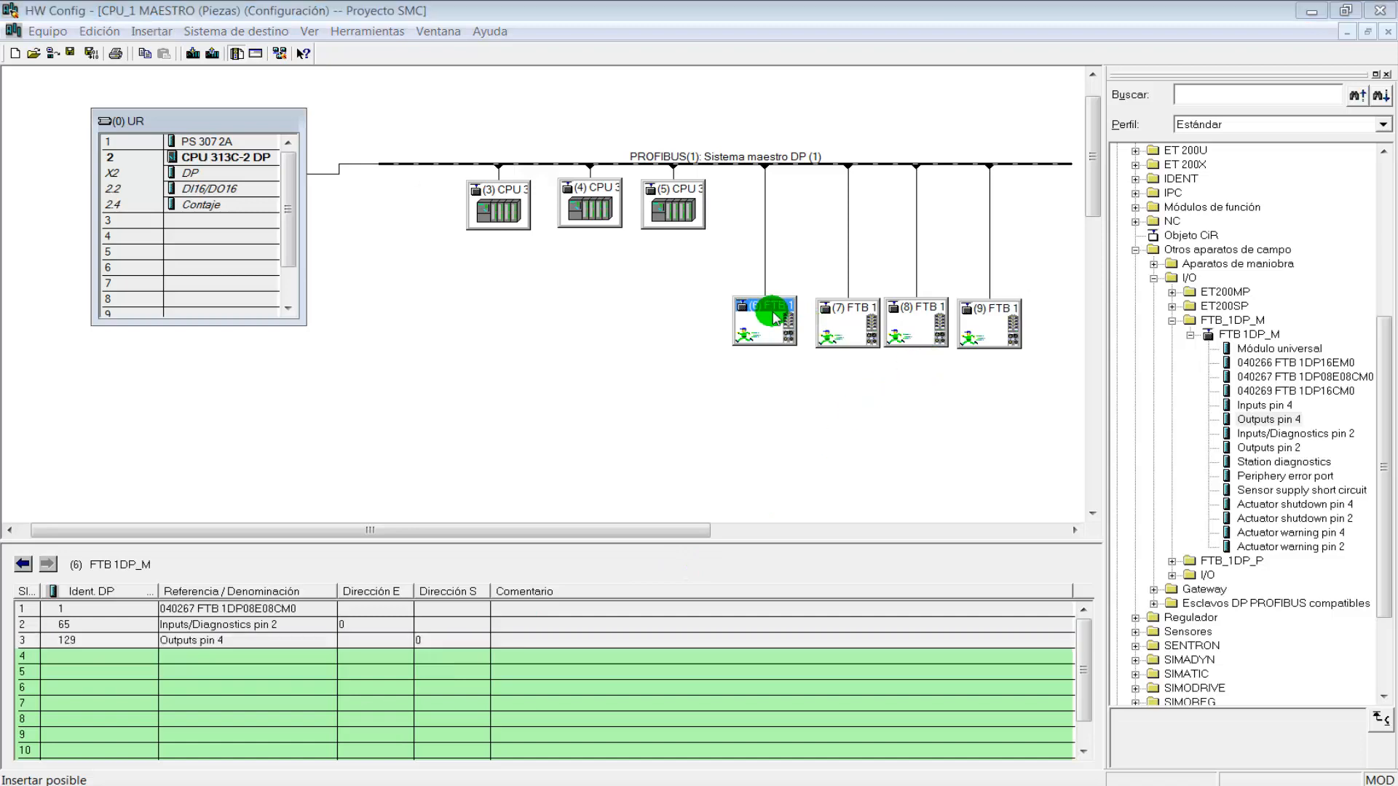
click(509, 226)
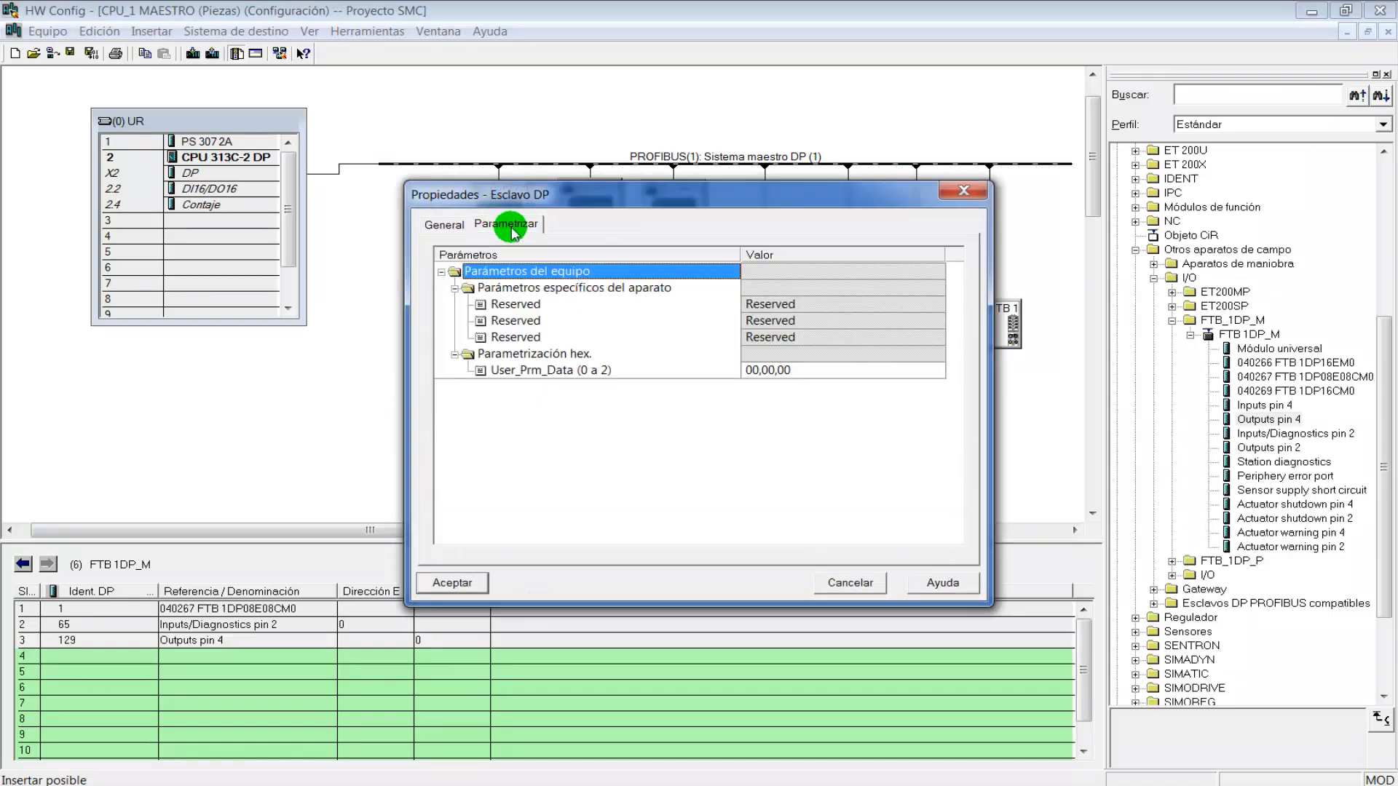
click(807, 308)
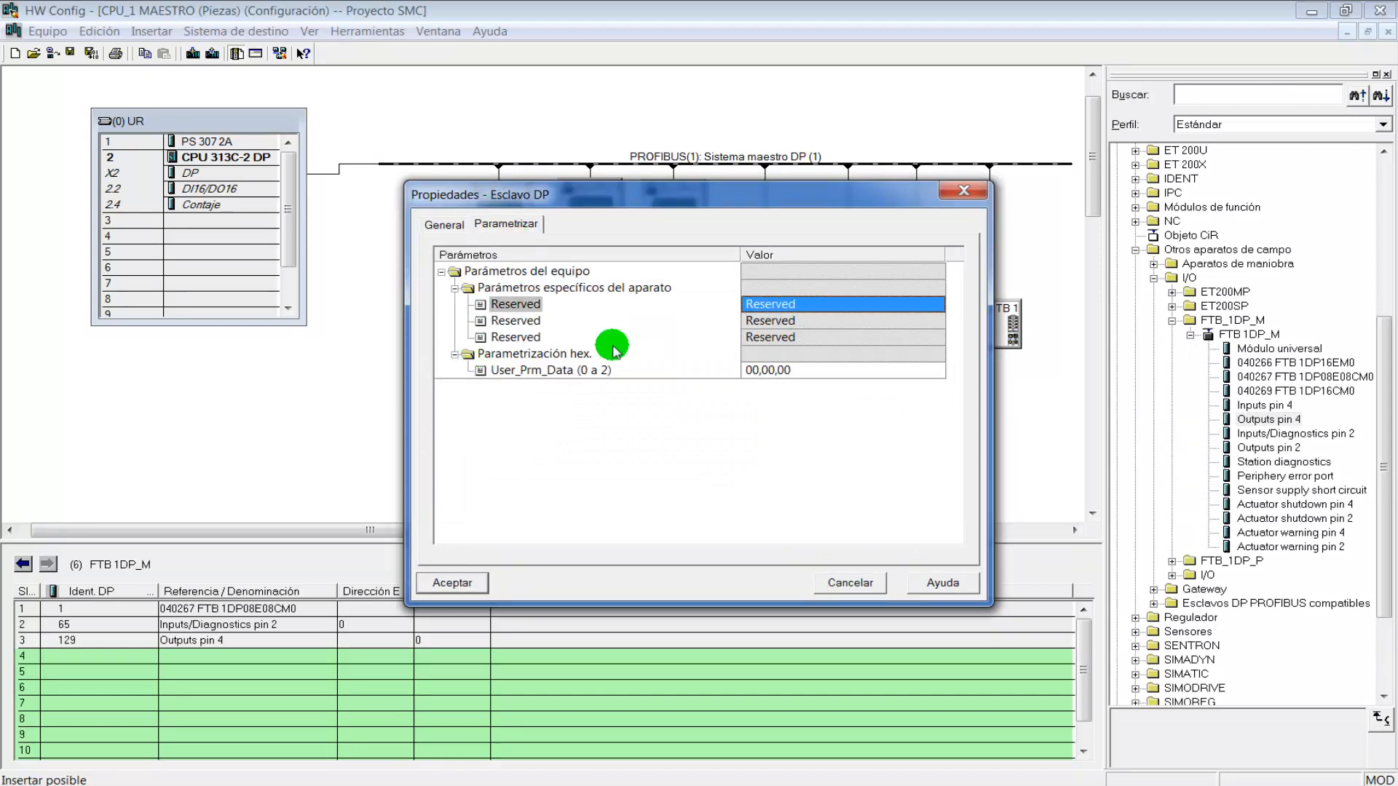
click(537, 324)
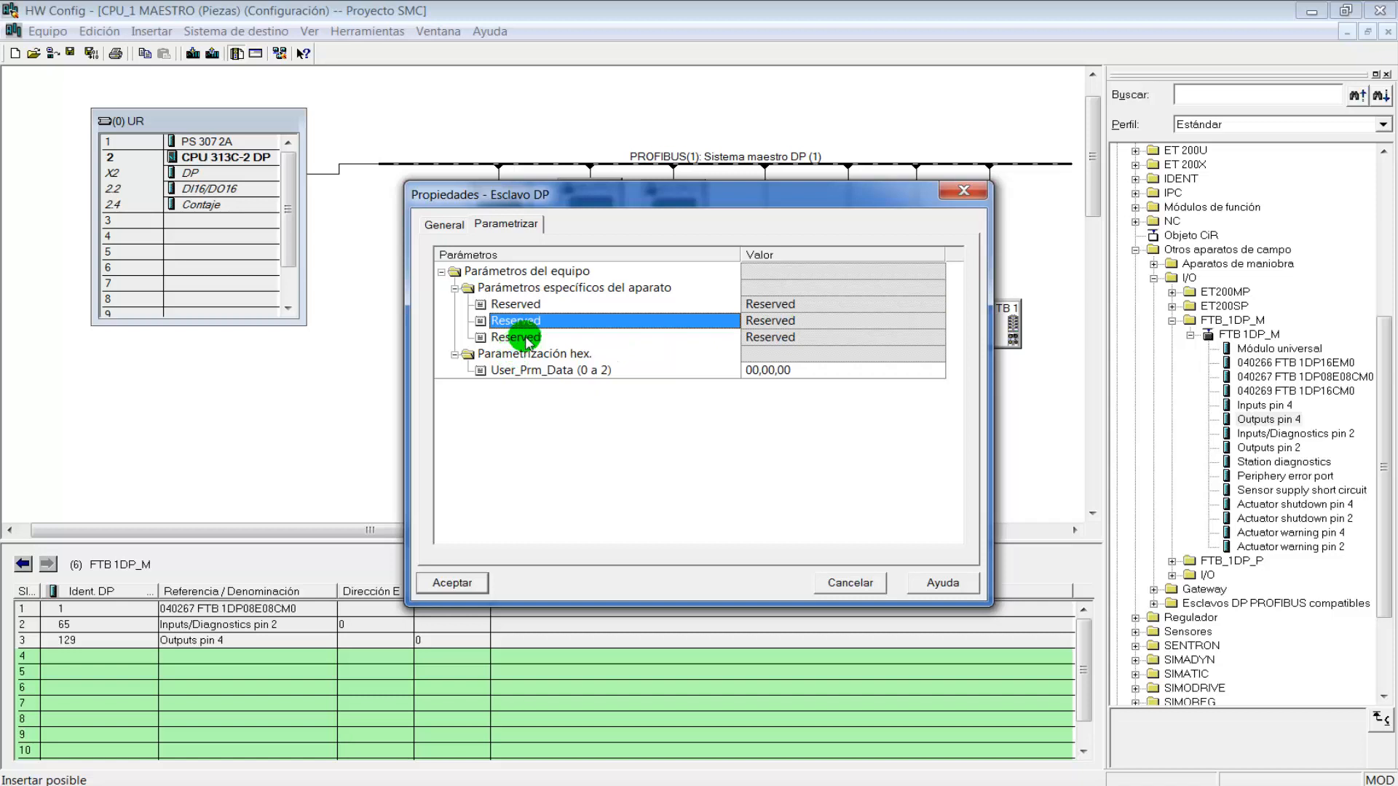
click(518, 337)
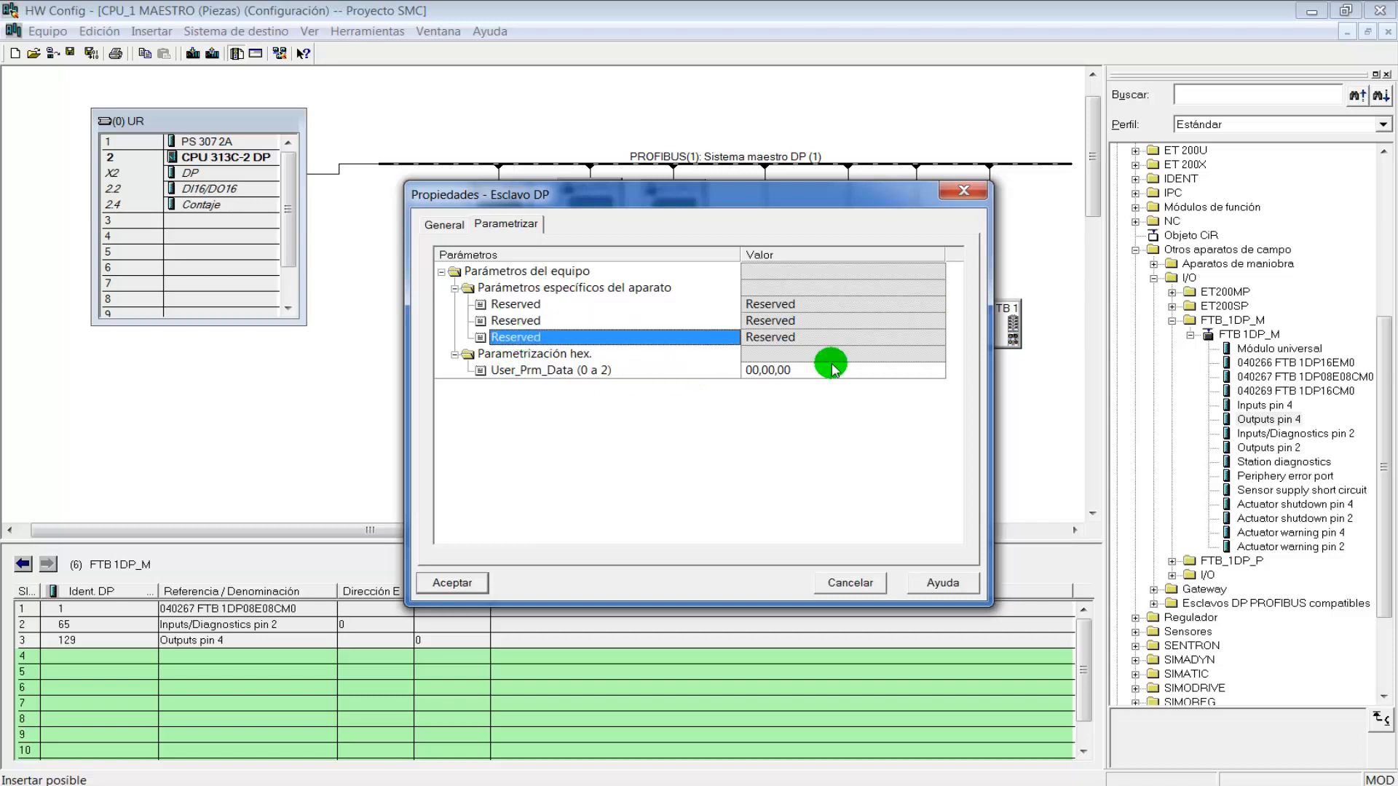
click(445, 583)
click(846, 311)
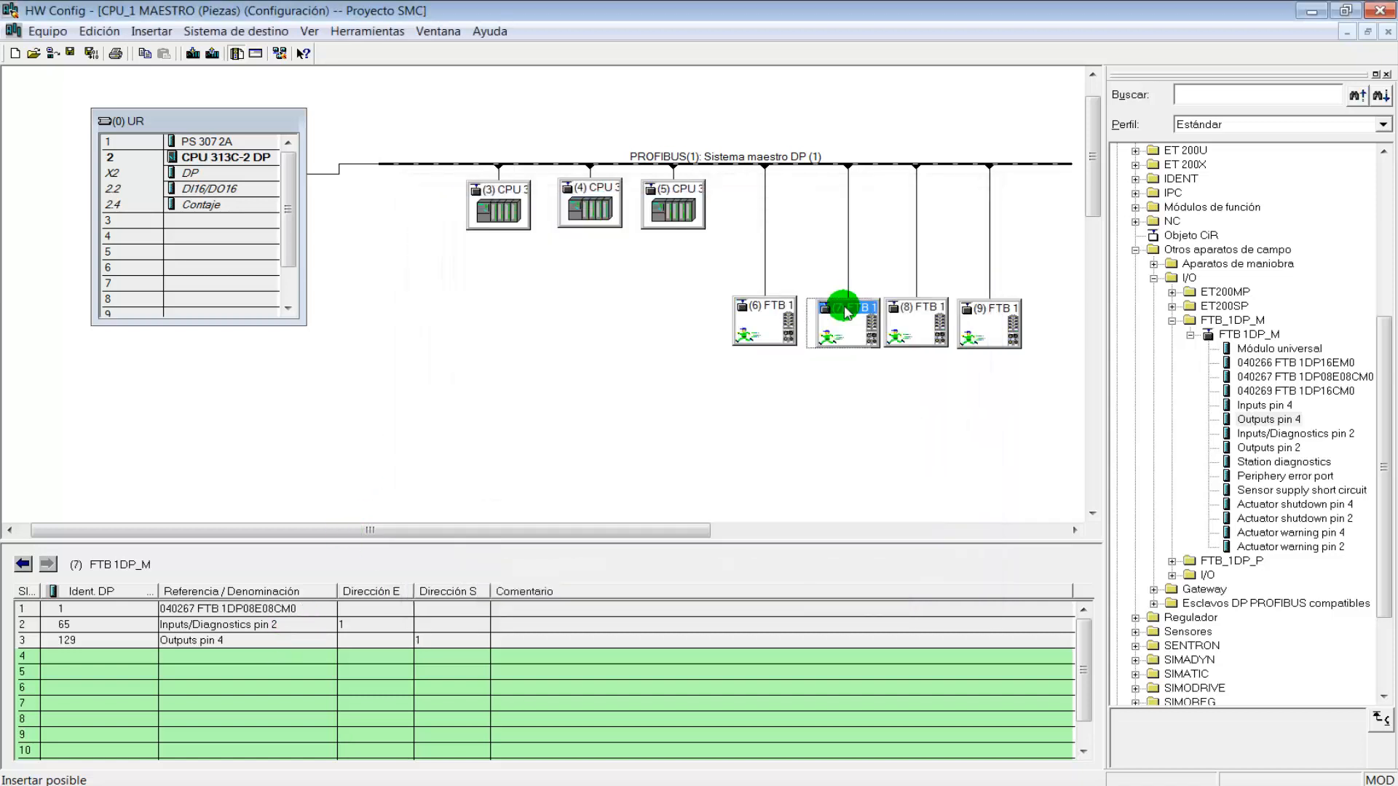
- Switch to NetPro and set the PROFIBUS address of FTB 1DP_M slave 6 to 17
click(837, 458)
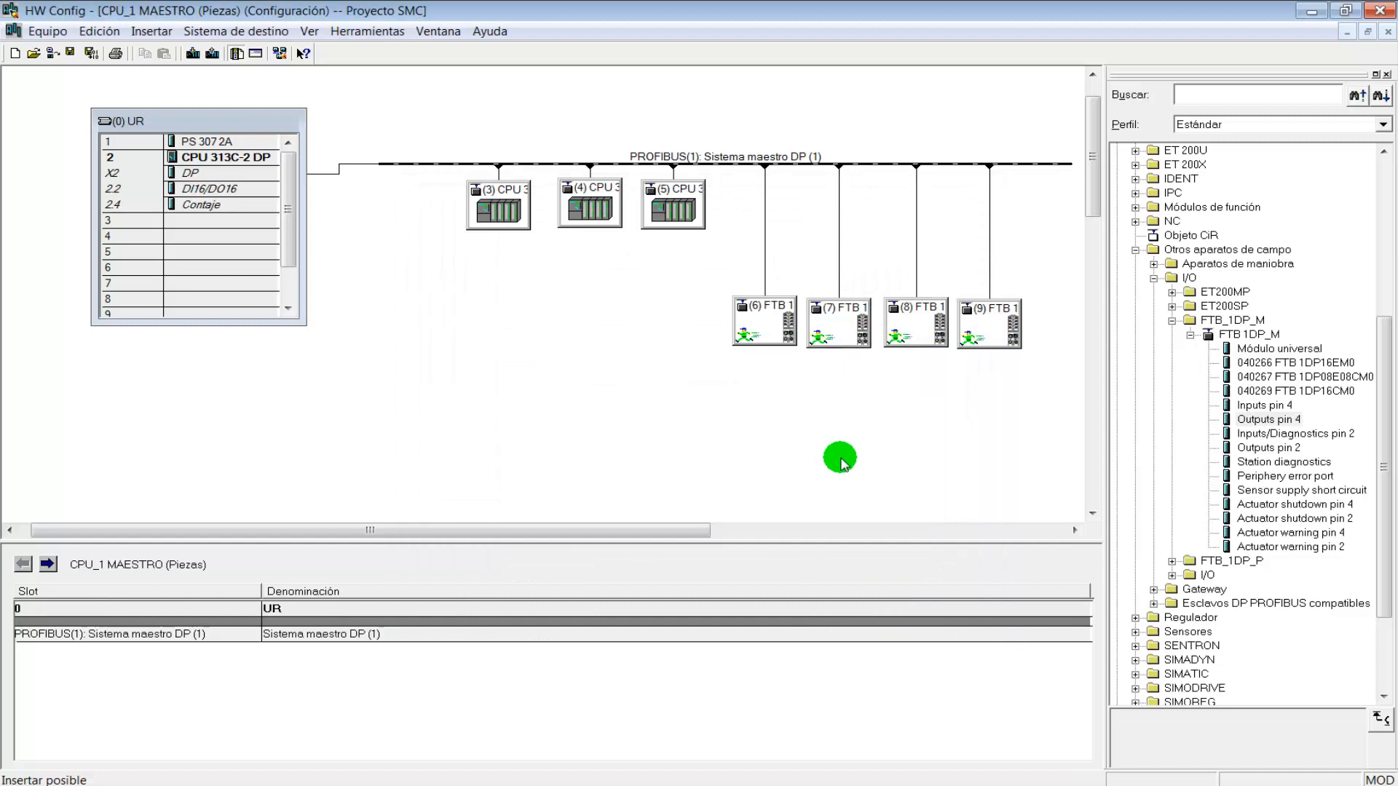
click(767, 326)
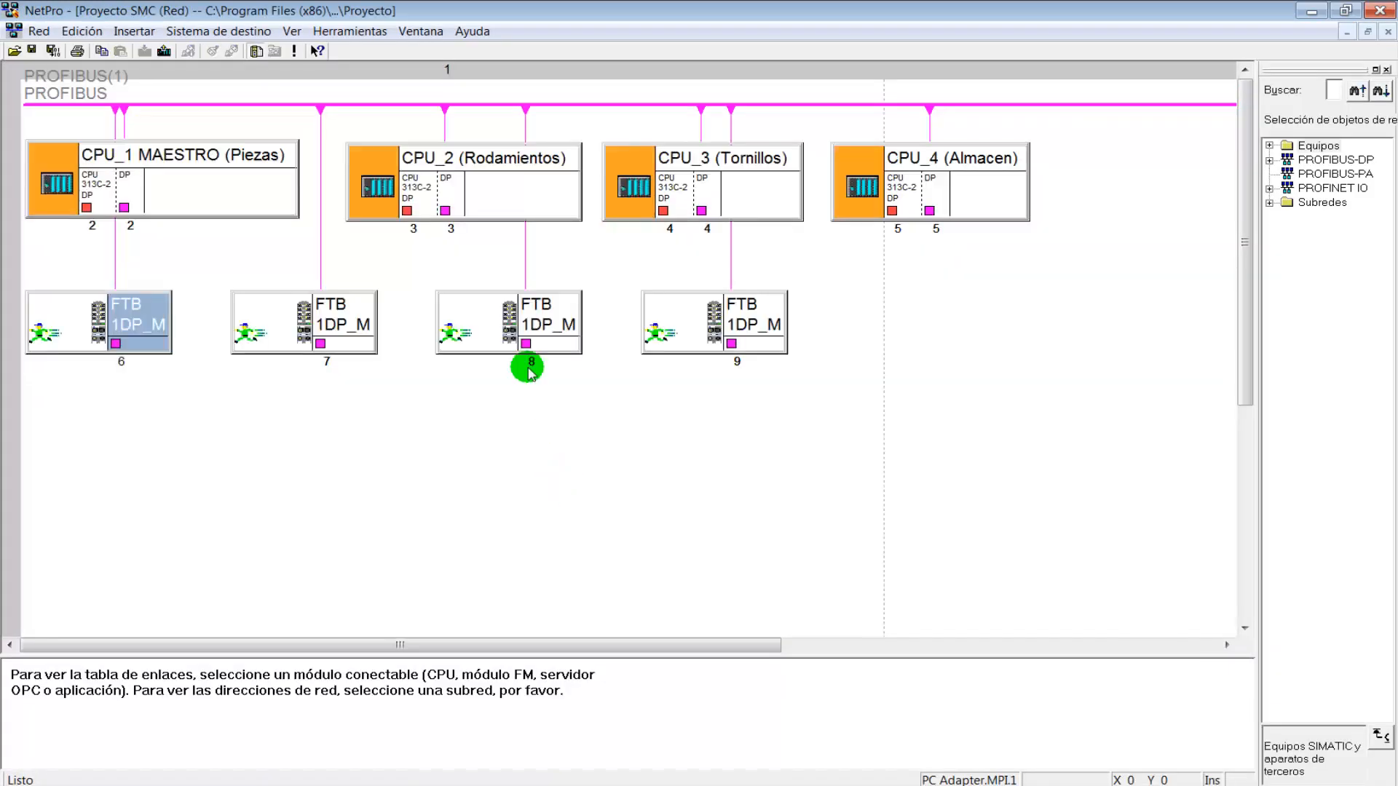
double_click(115, 343)
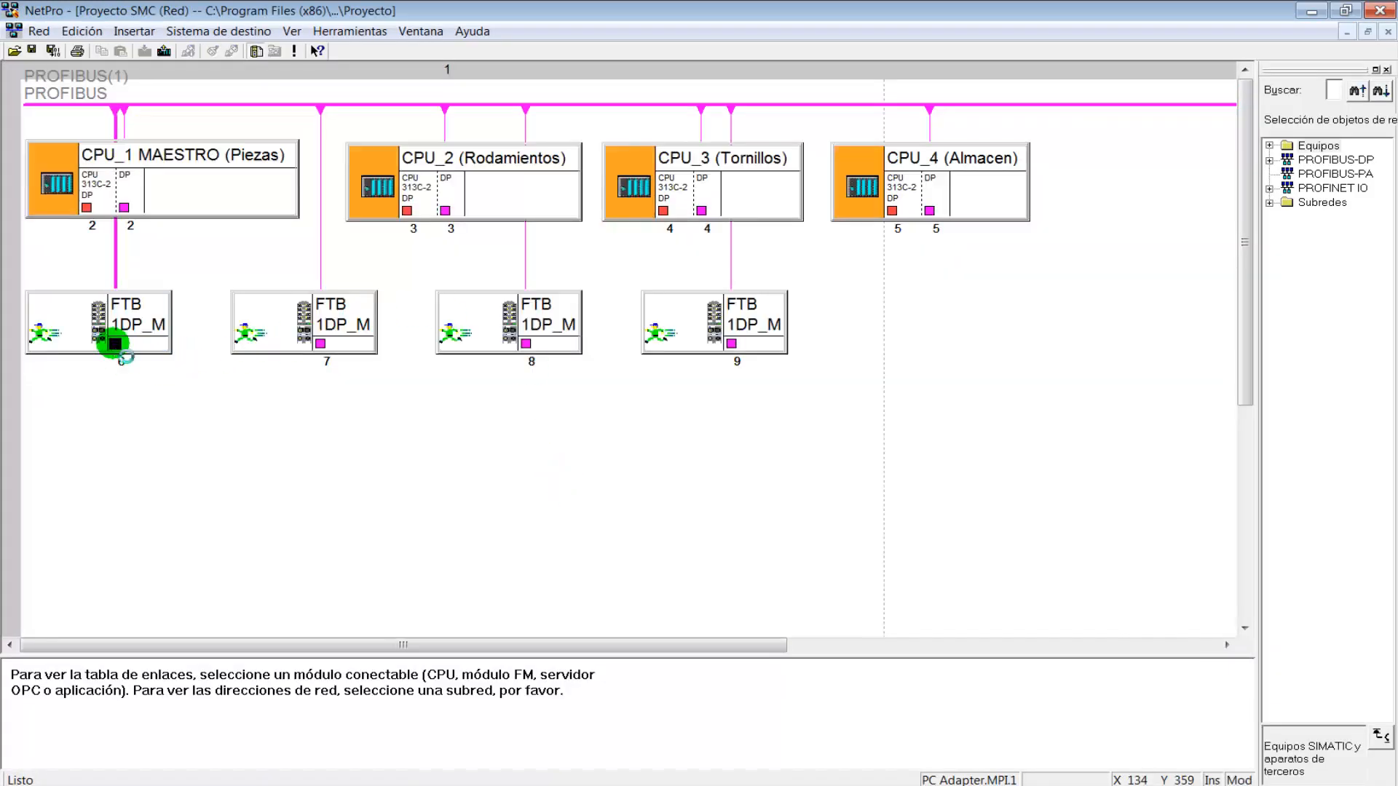
click(622, 295)
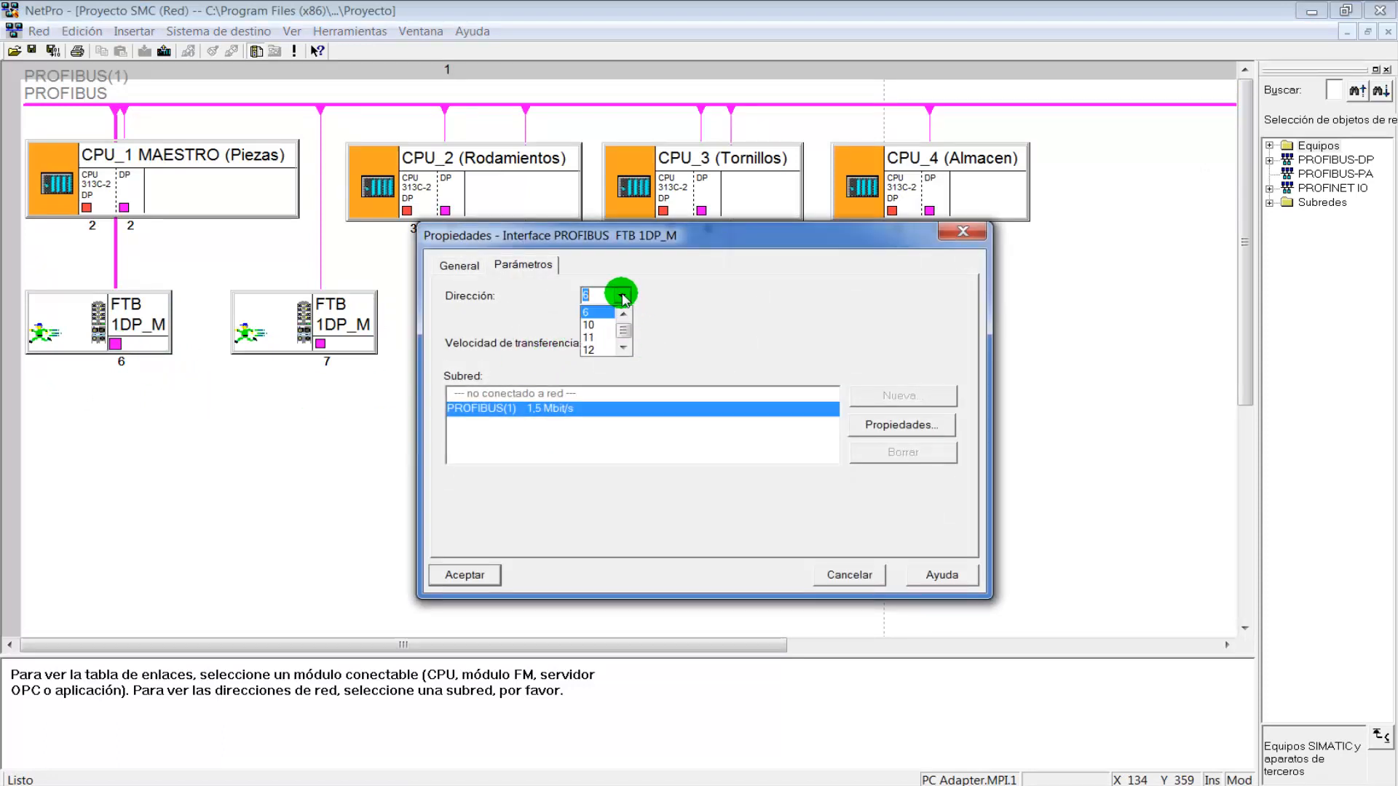
drag(624, 342, 626, 348)
click(625, 350)
click(625, 349)
click(600, 339)
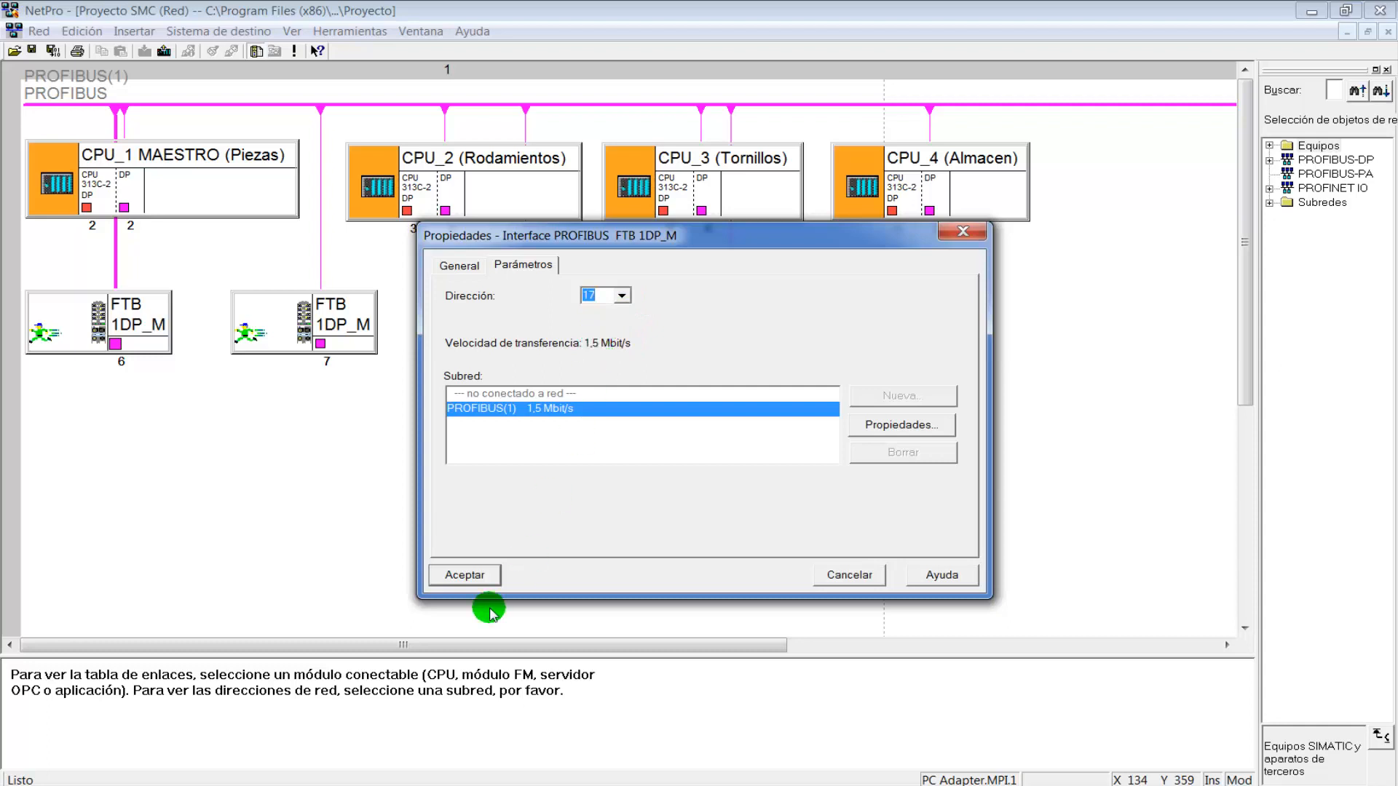
click(466, 575)
- Set the PROFIBUS address of FTB 1DP_M slave 7 to 20
click(321, 344)
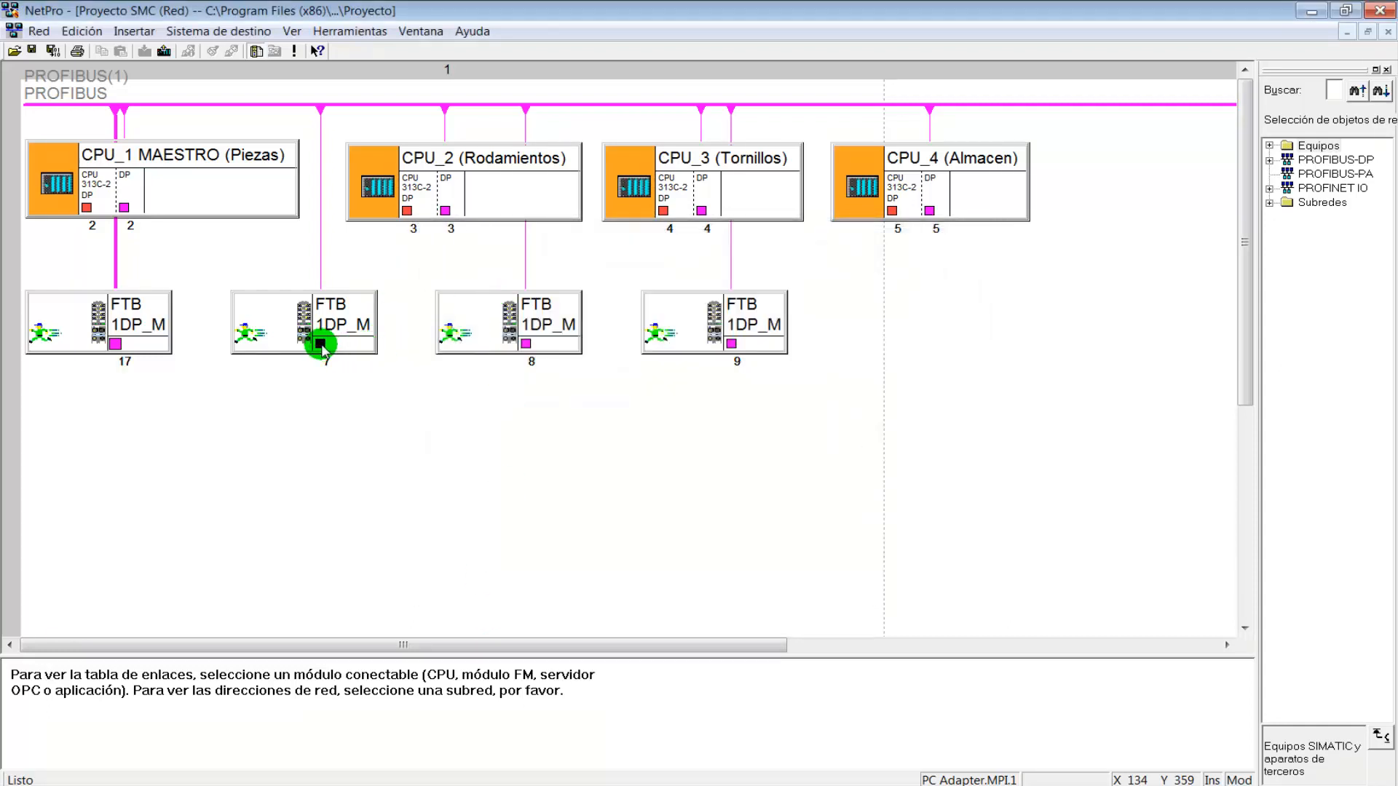
double_click(320, 344)
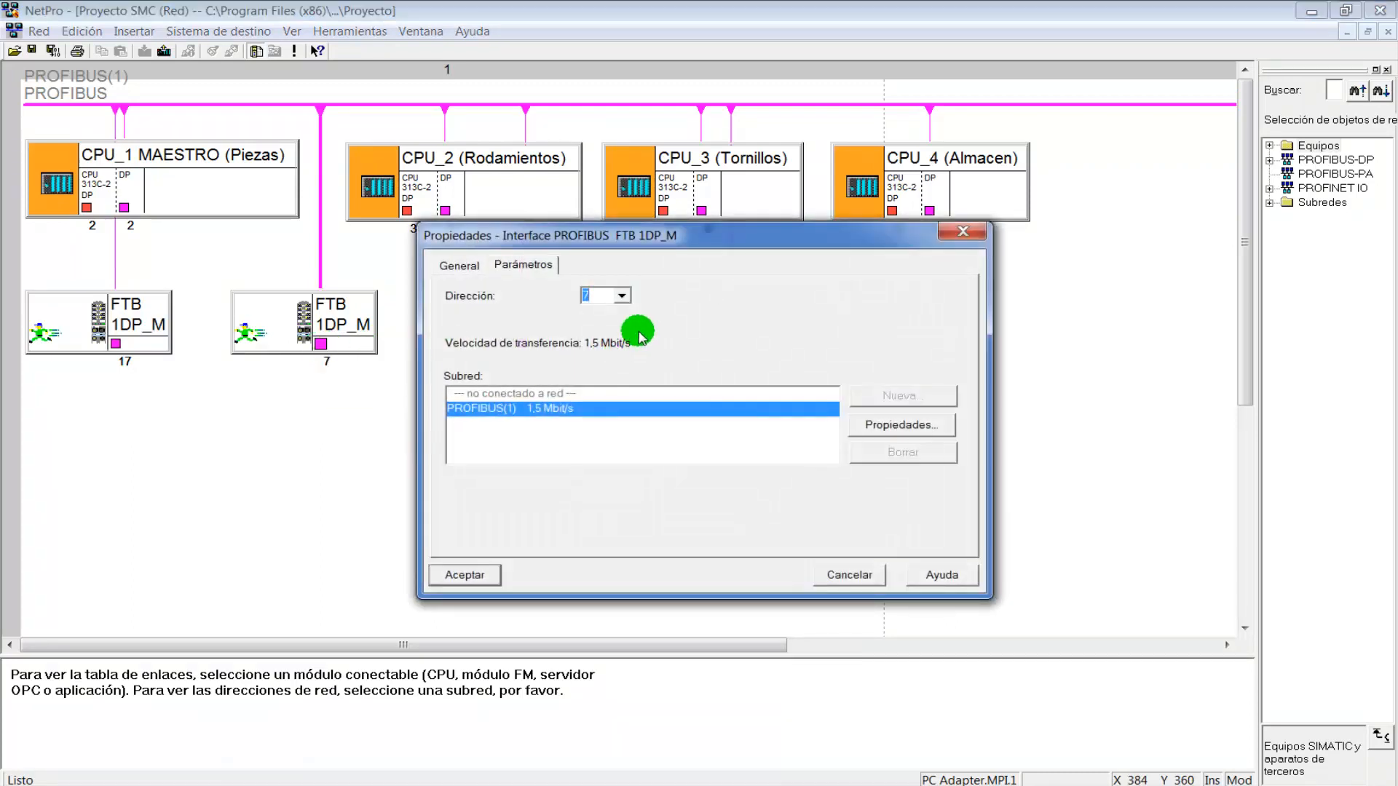
click(619, 349)
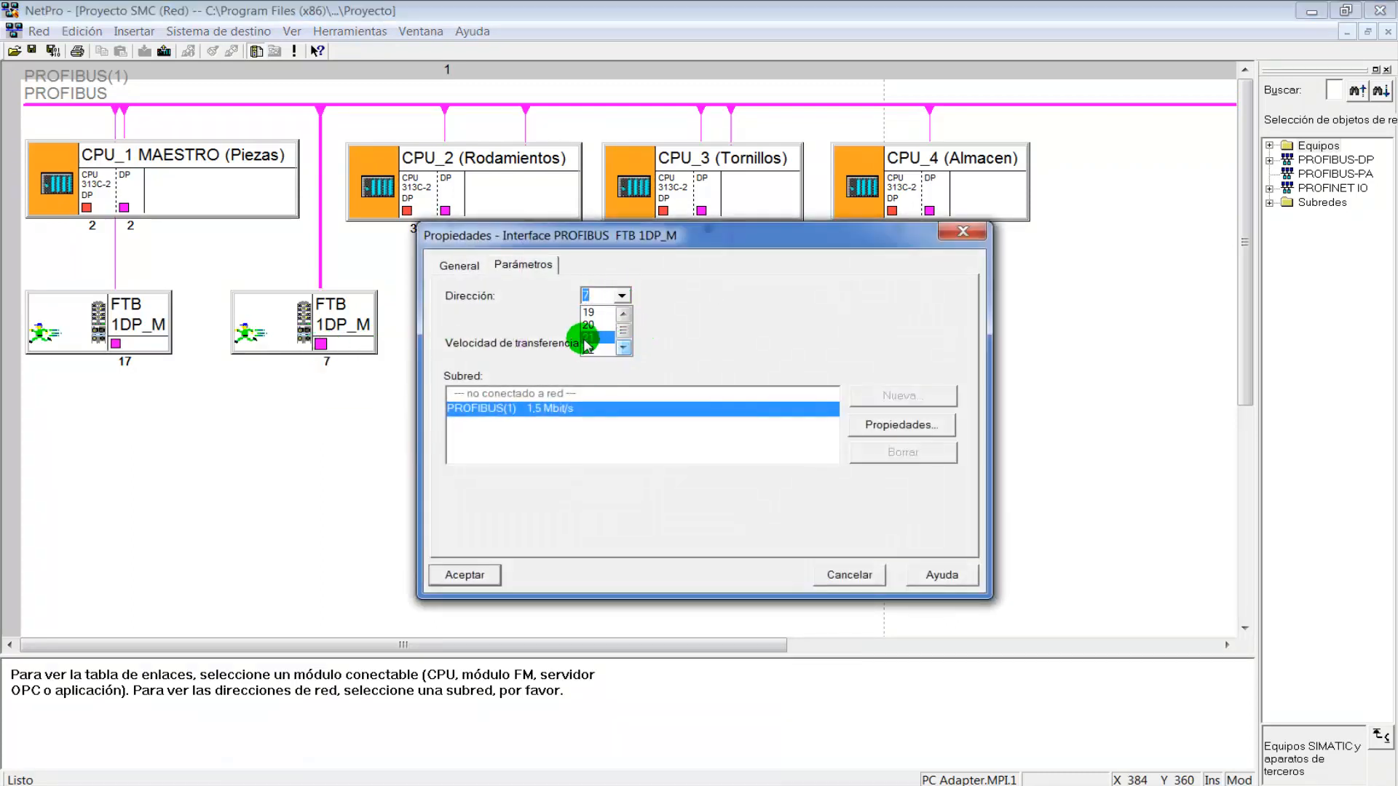
click(591, 339)
click(470, 573)
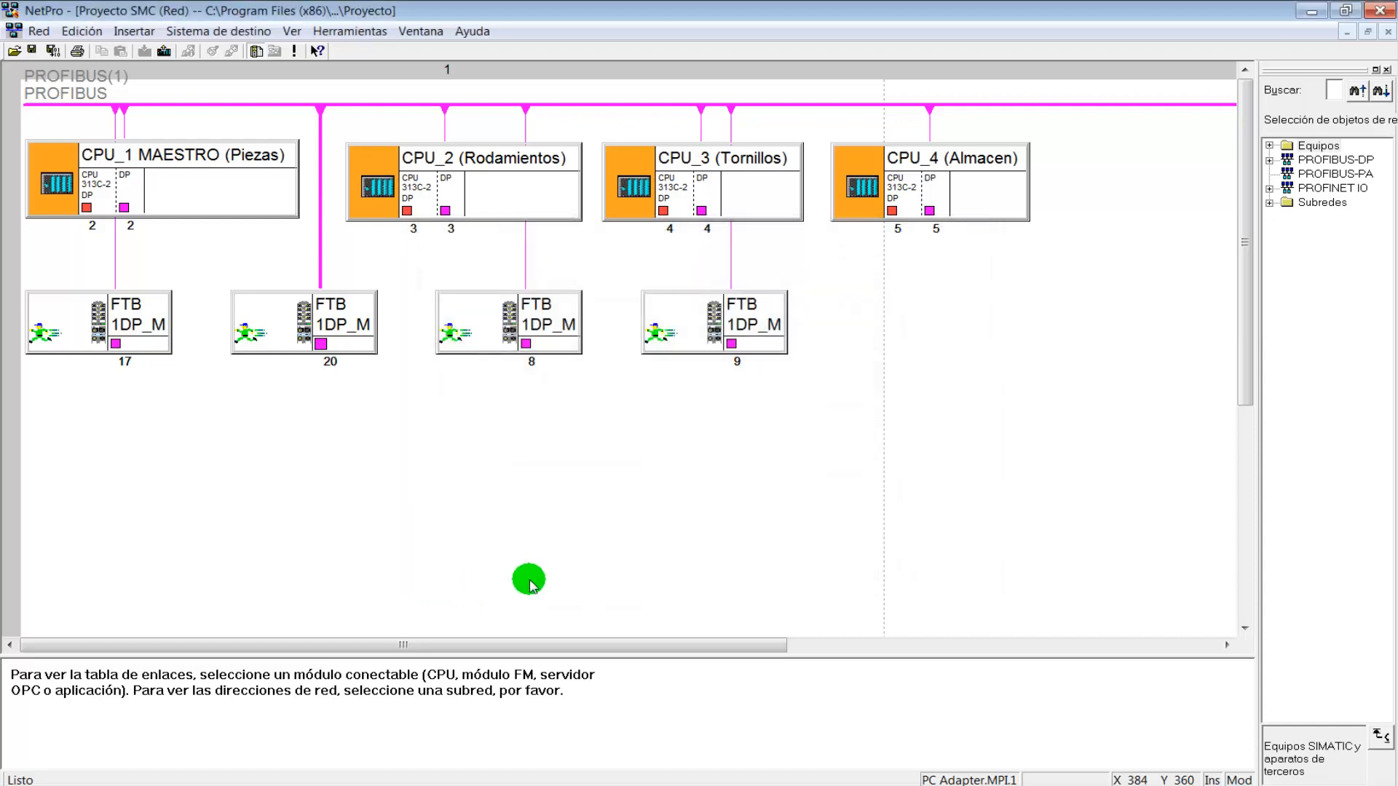
- Set the PROFIBUS address of FTB 1DP_M slave 8 to 22
double_click(526, 345)
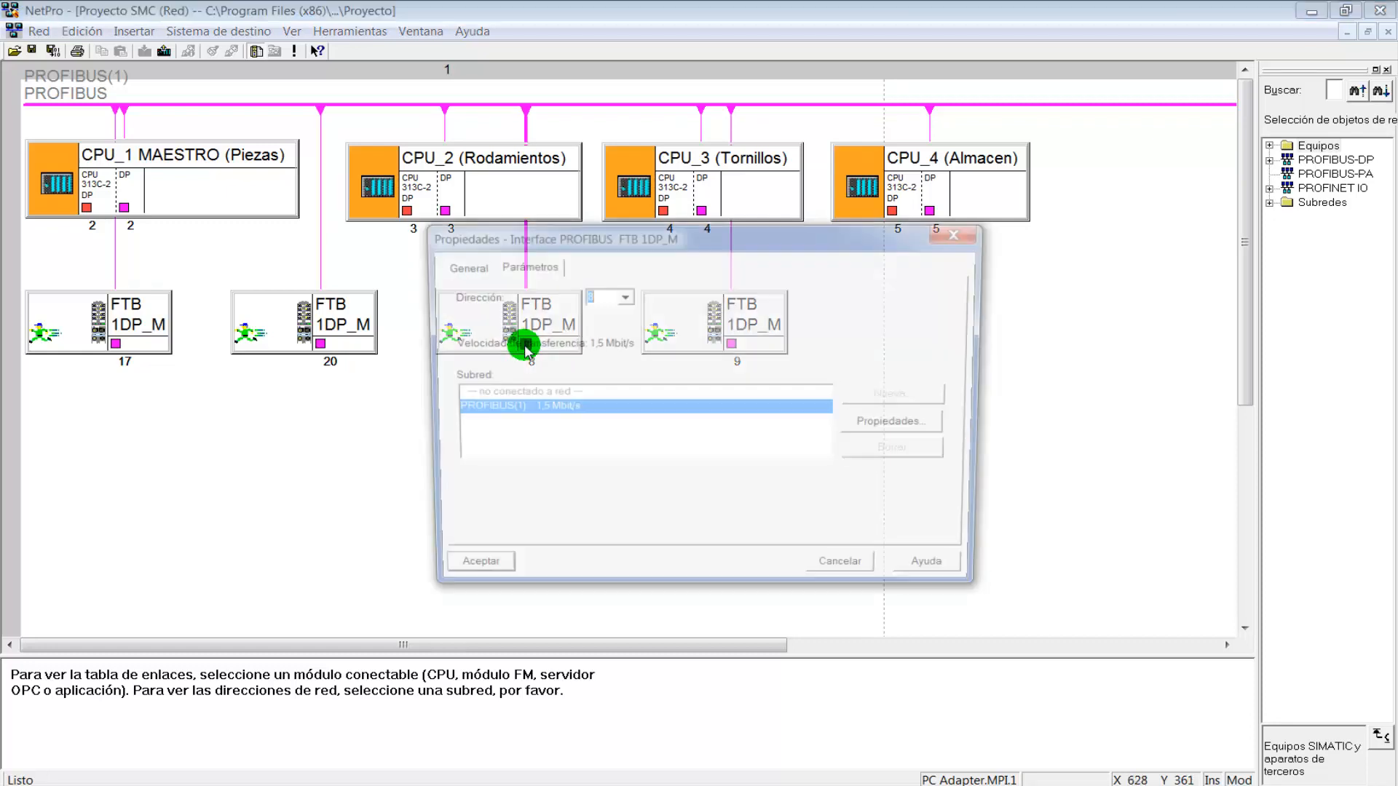
click(621, 297)
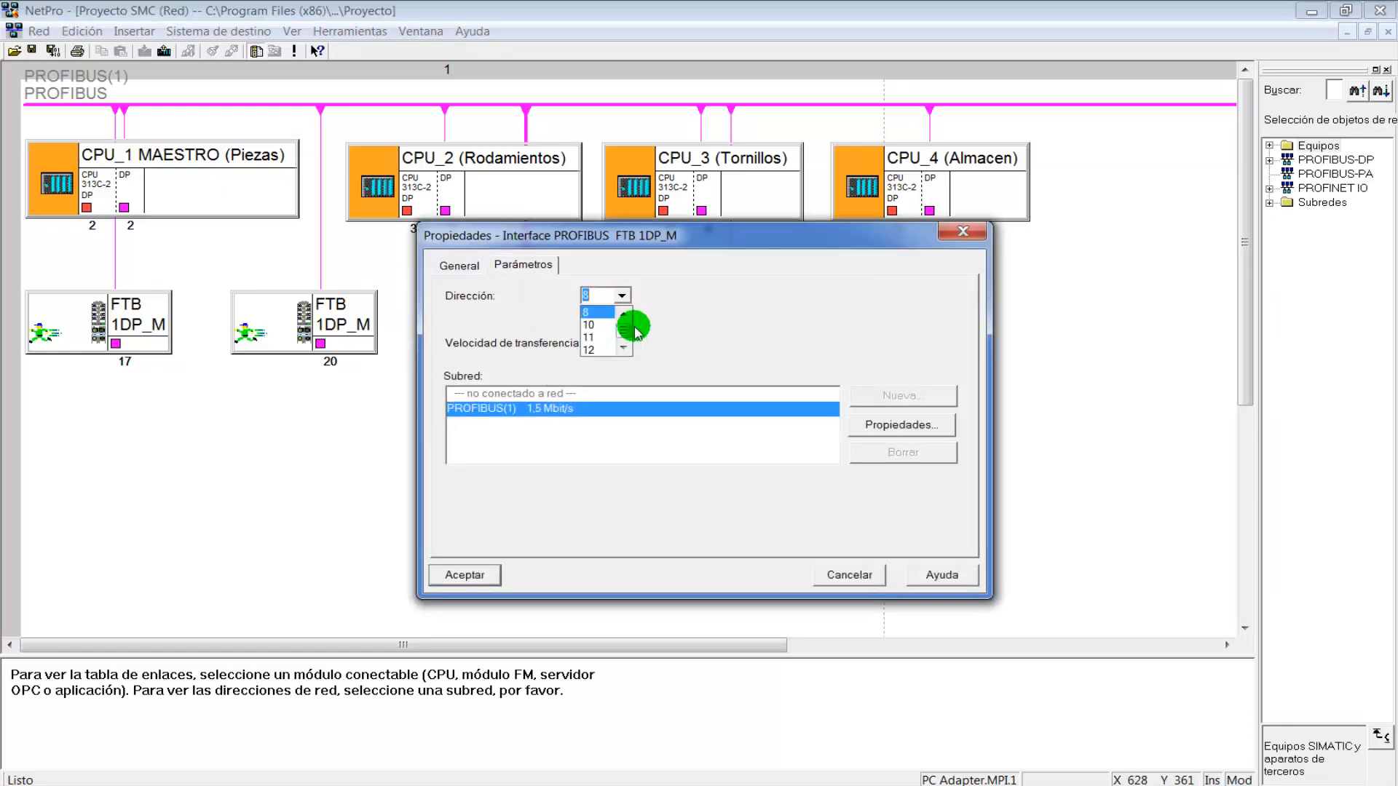
mouse_move(623, 328)
mouse_down()
mouse_move(626, 344)
mouse_move(622, 313)
mouse_move(624, 349)
mouse_up()
click(609, 297)
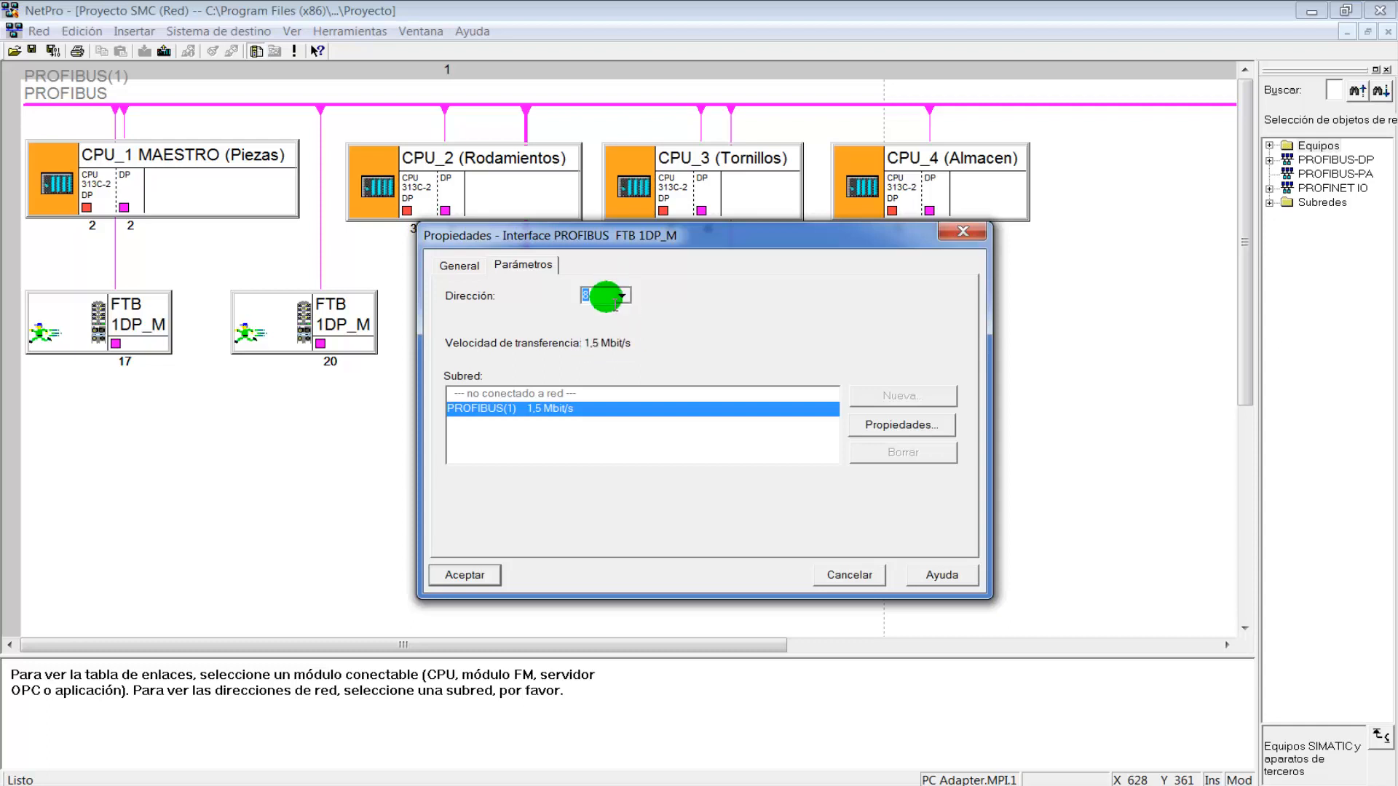
text(22)
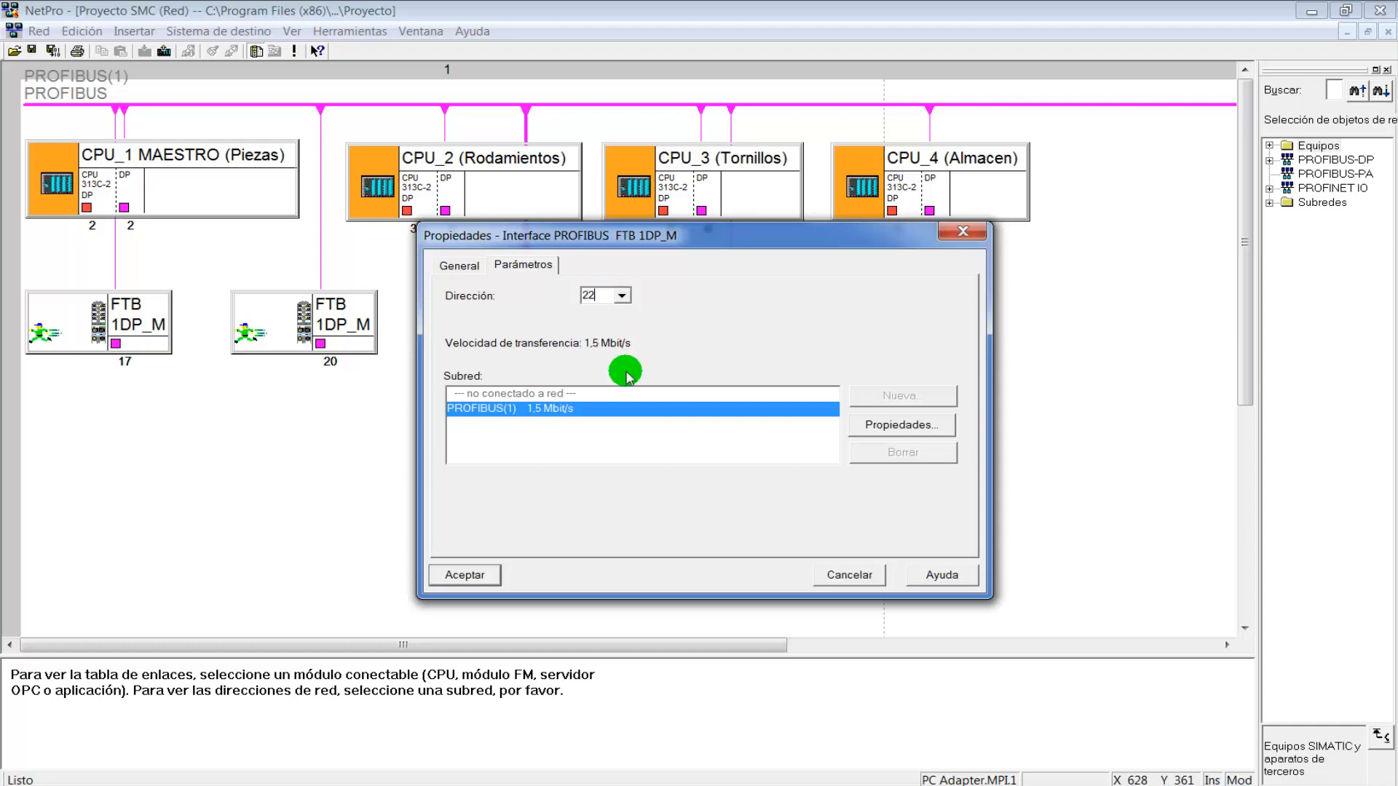
click(480, 574)
- Set the PROFIBUS address of FTB 1DP_M slave 9 to 24
double_click(731, 343)
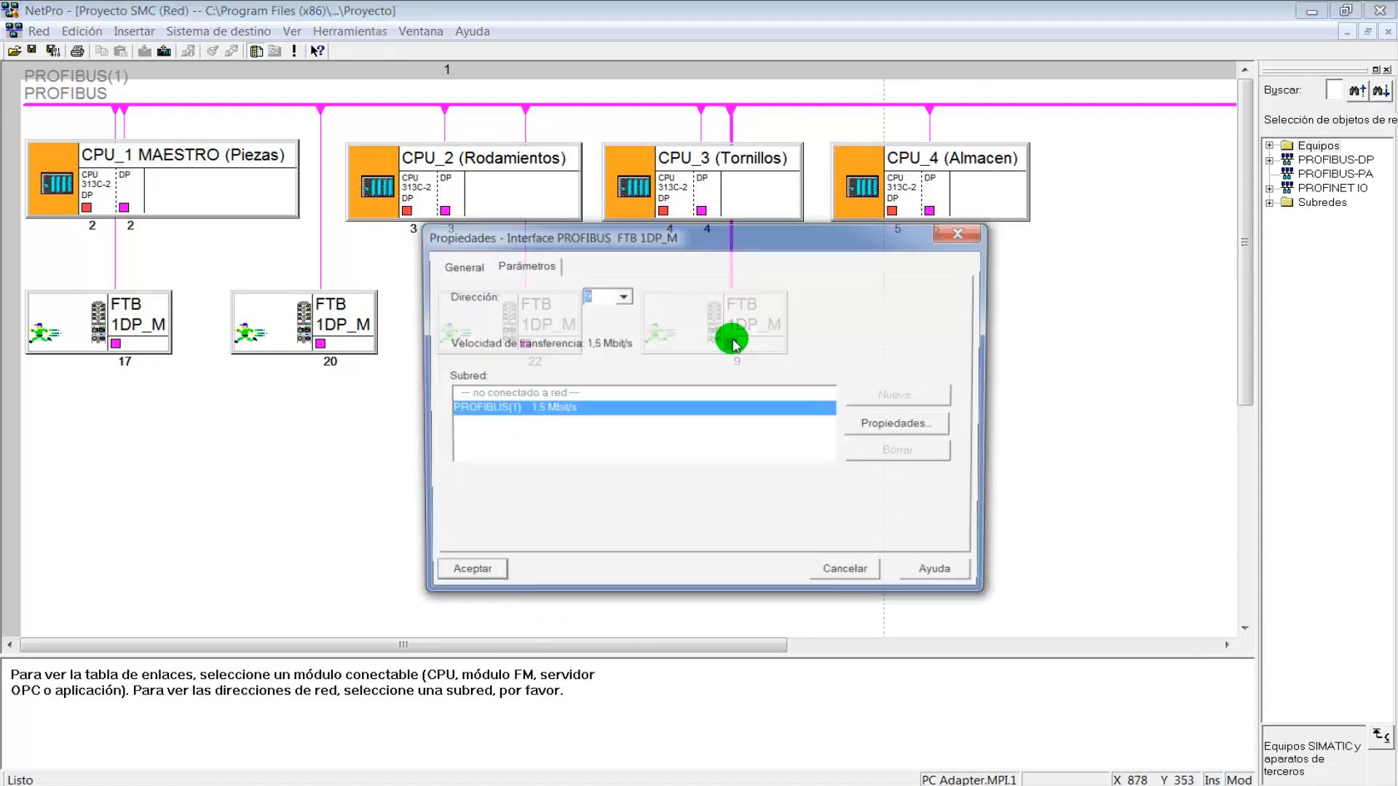
text(24)
click(477, 575)
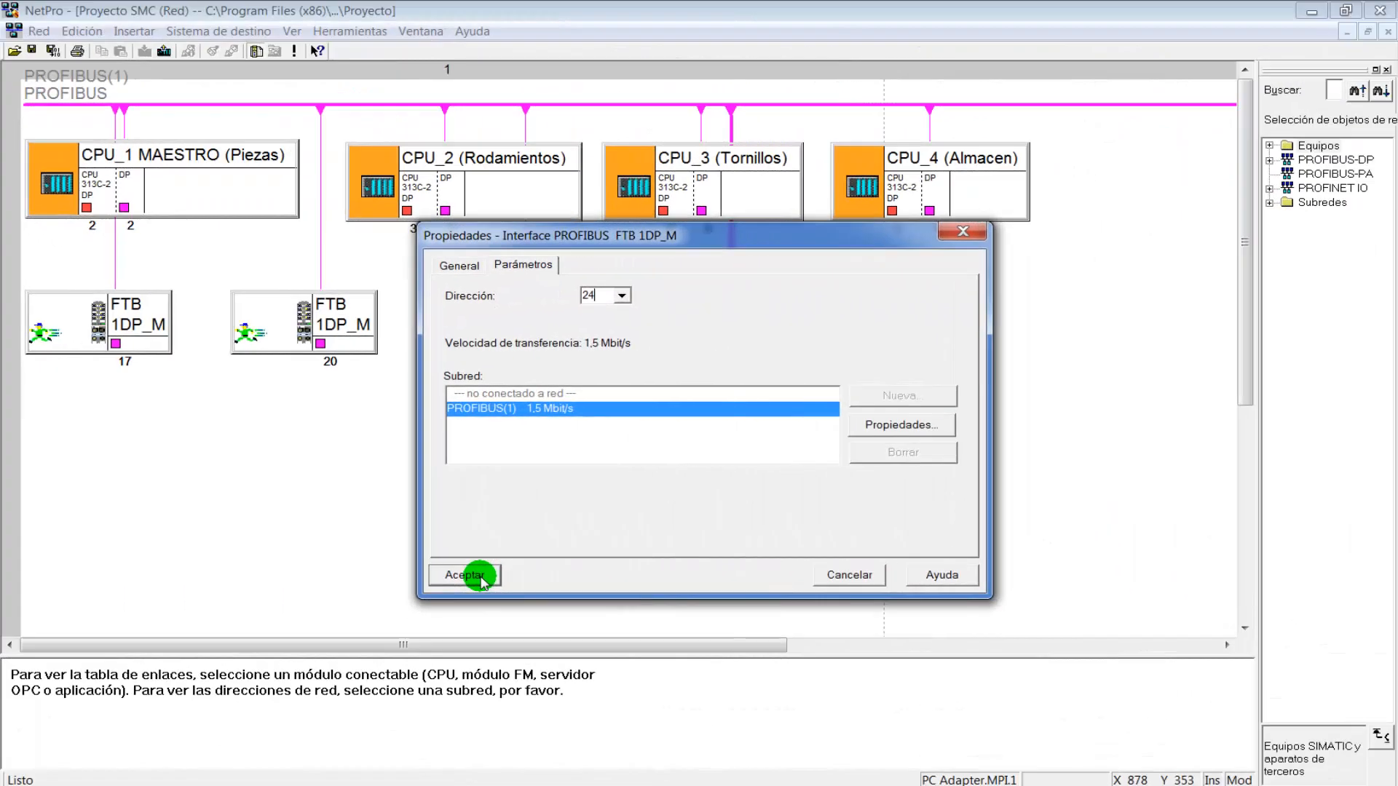
click(305, 459)
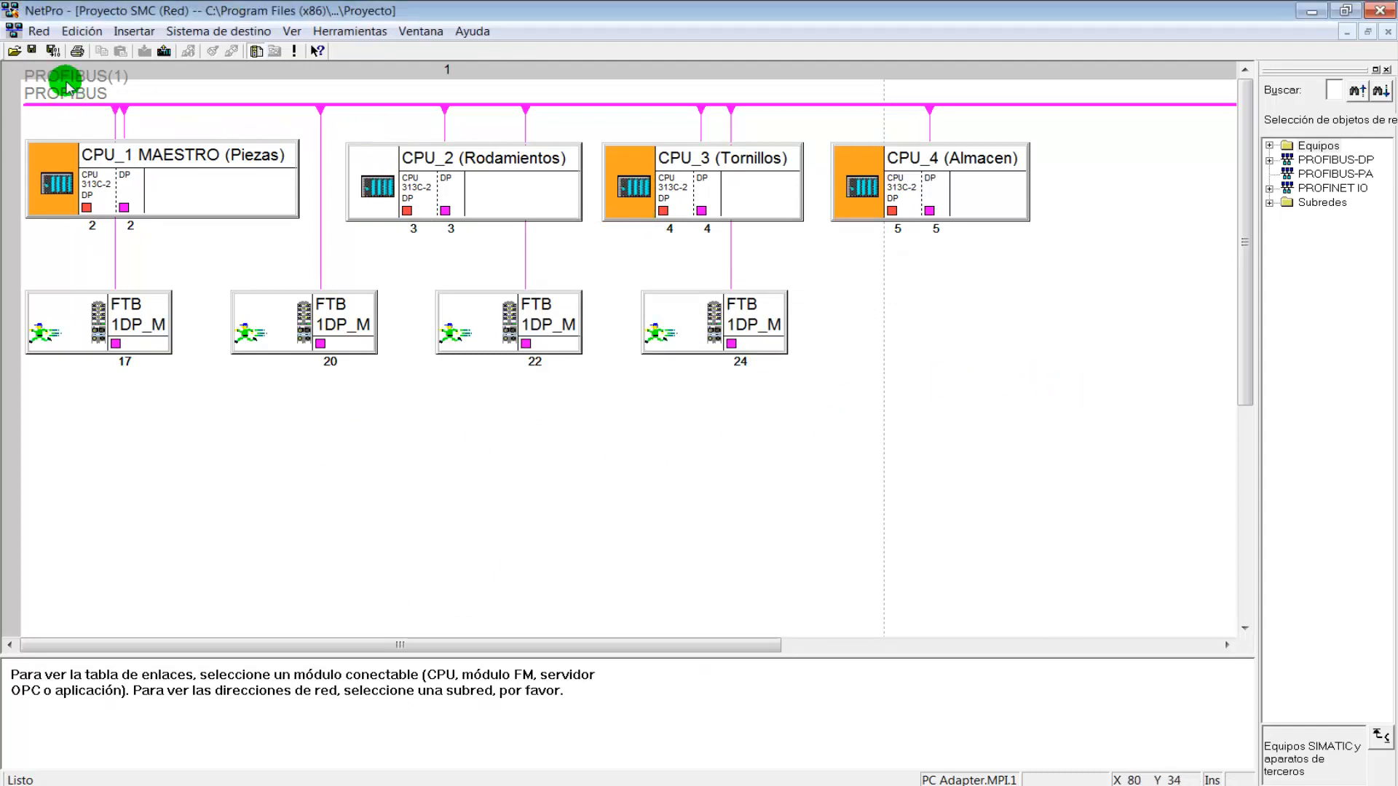
- Save and compile the network using Compilar y comprobar todo, and close the consistency check results
click(53, 53)
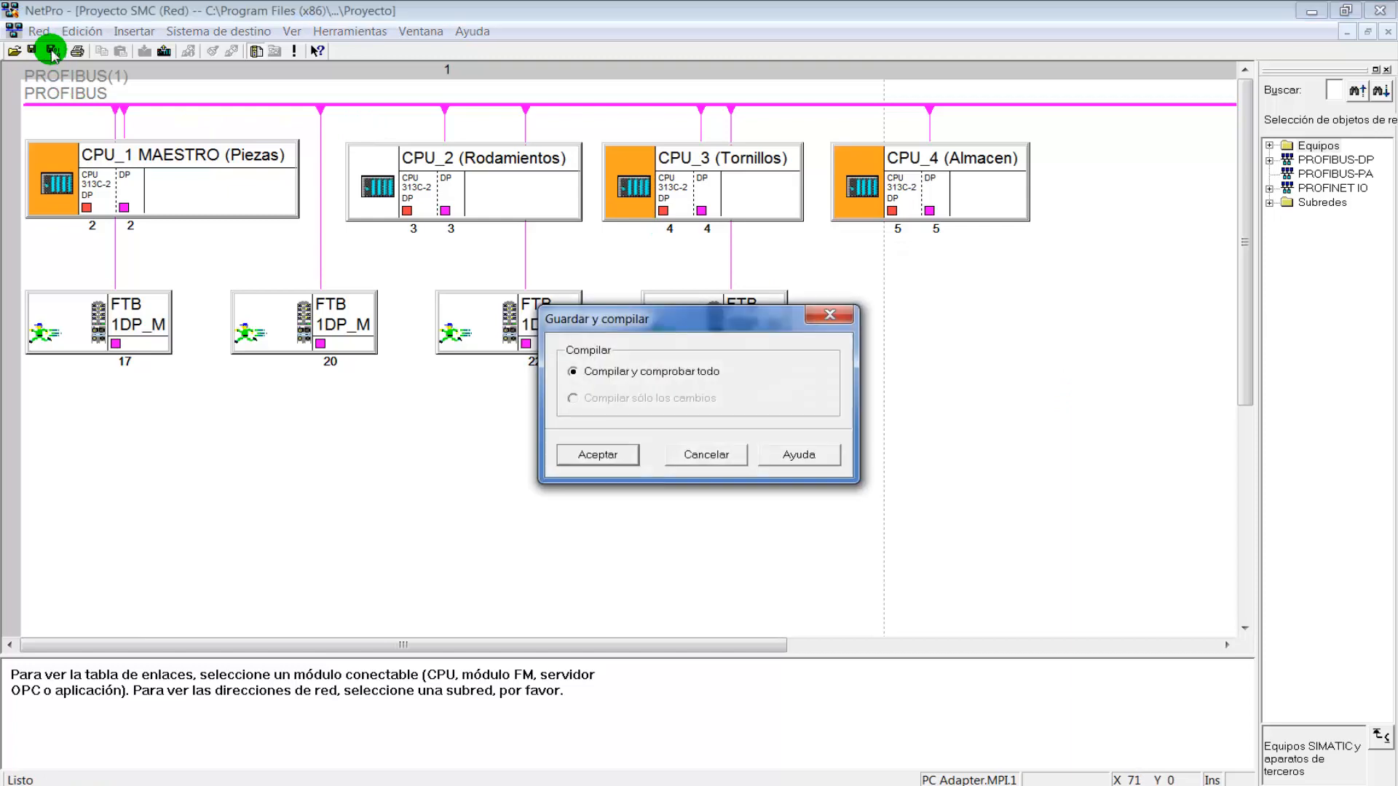
click(624, 455)
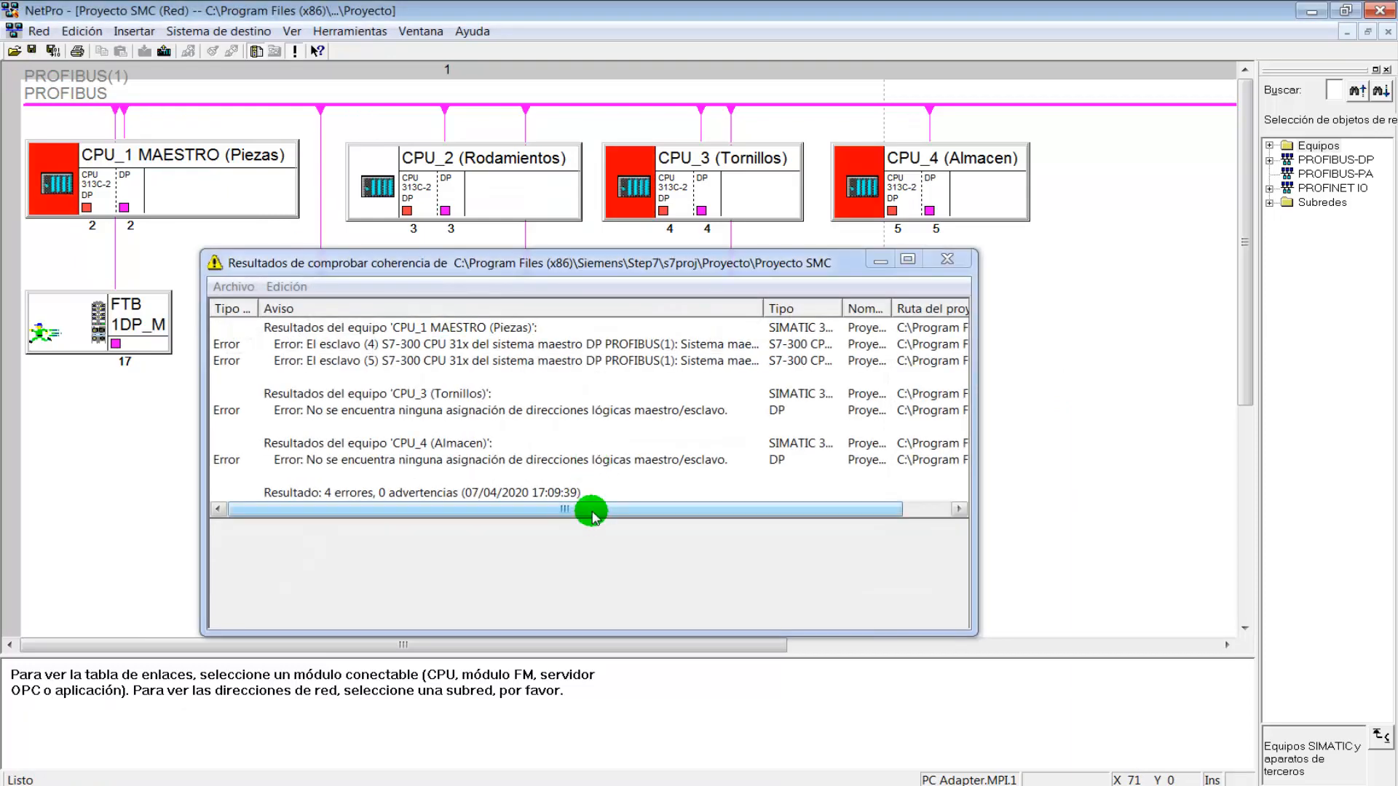
click(956, 266)
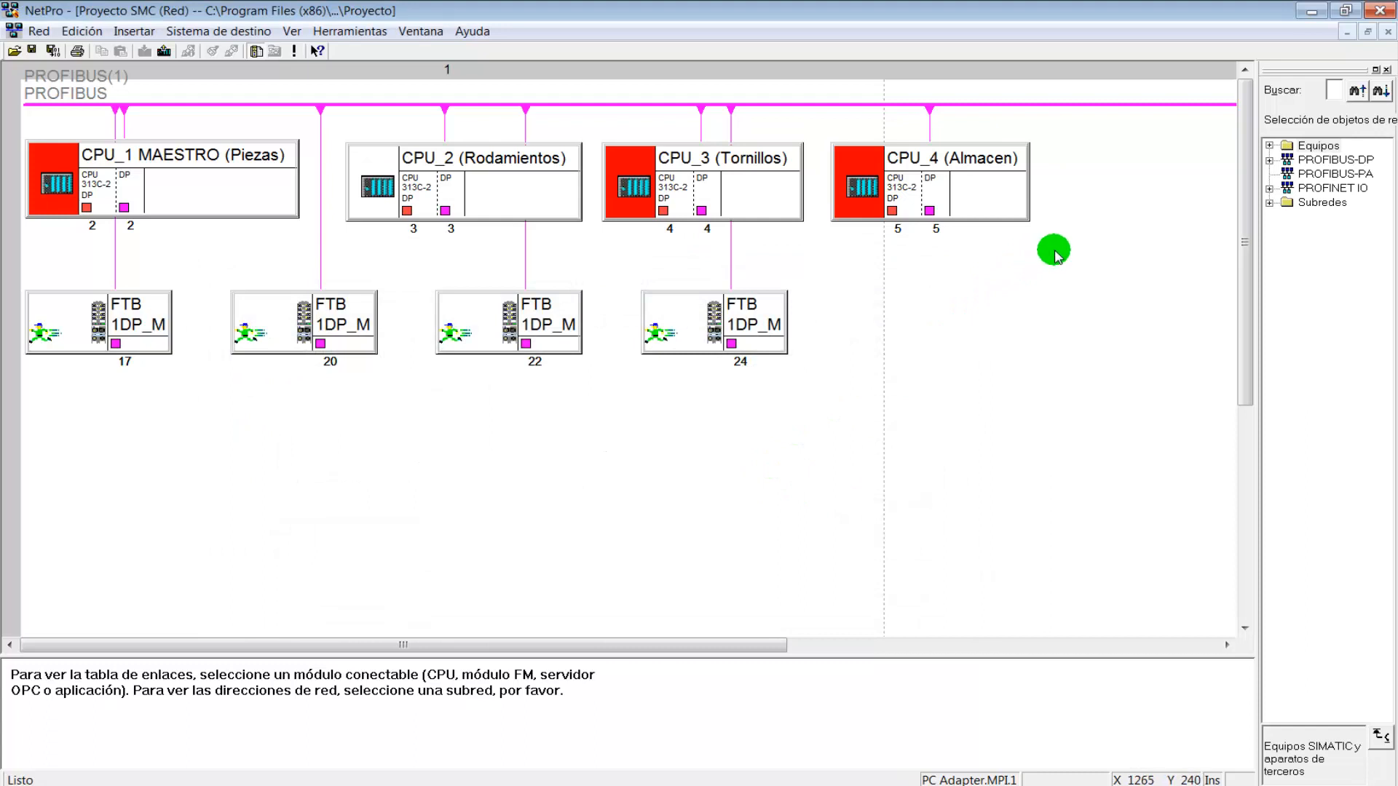
drag(1054, 250, 7, 127)
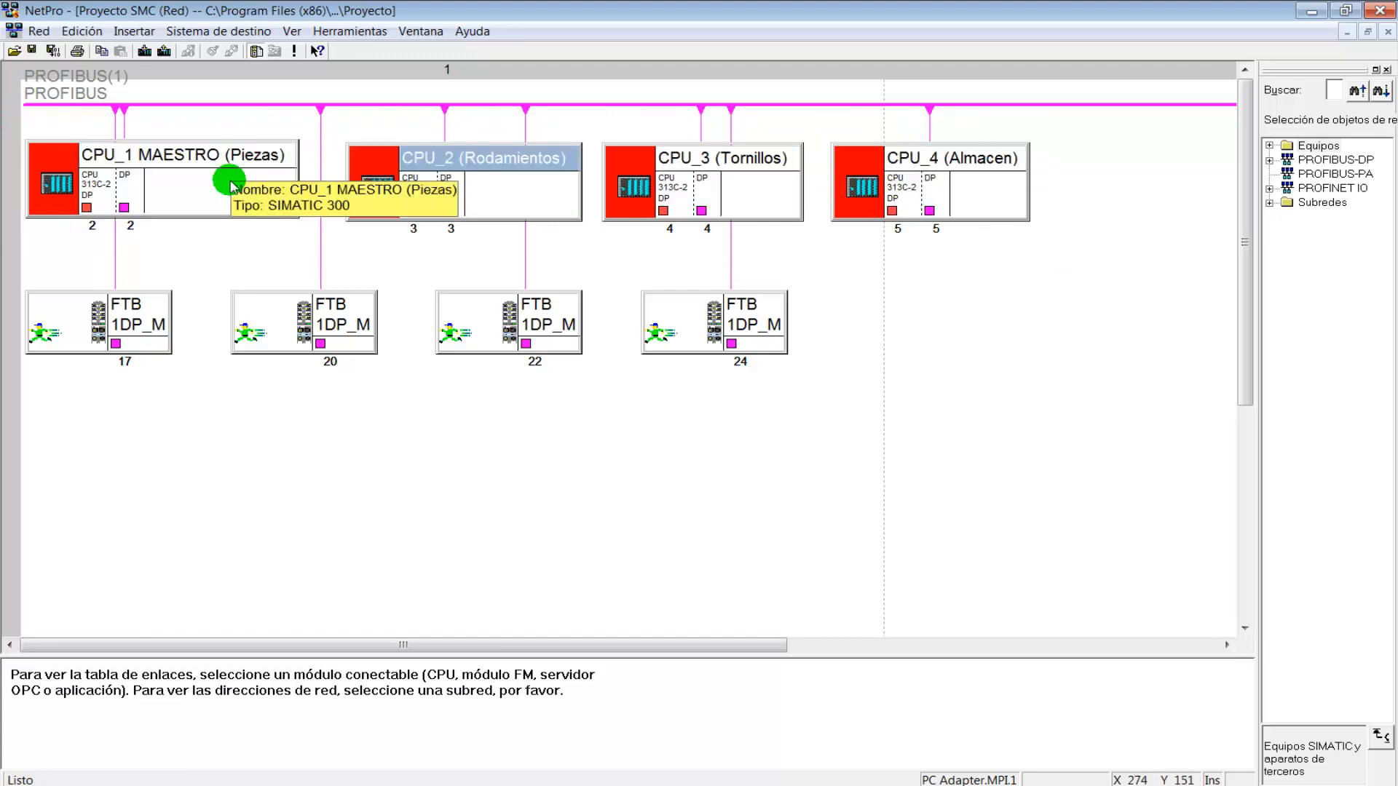
- Exit NetPro and open the hardware configuration of CPU_2 (Rodamientos) from SIMATIC Manager
click(38, 31)
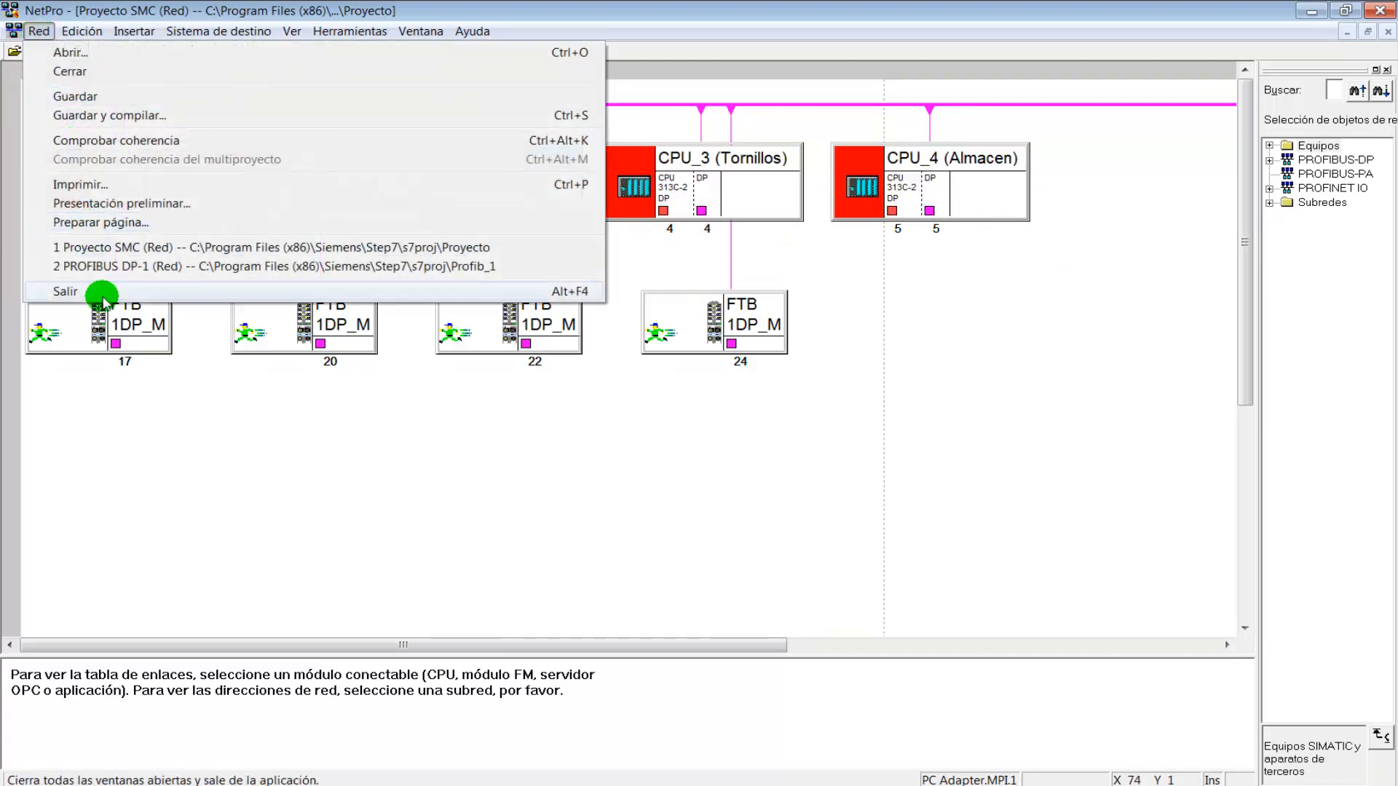
click(102, 293)
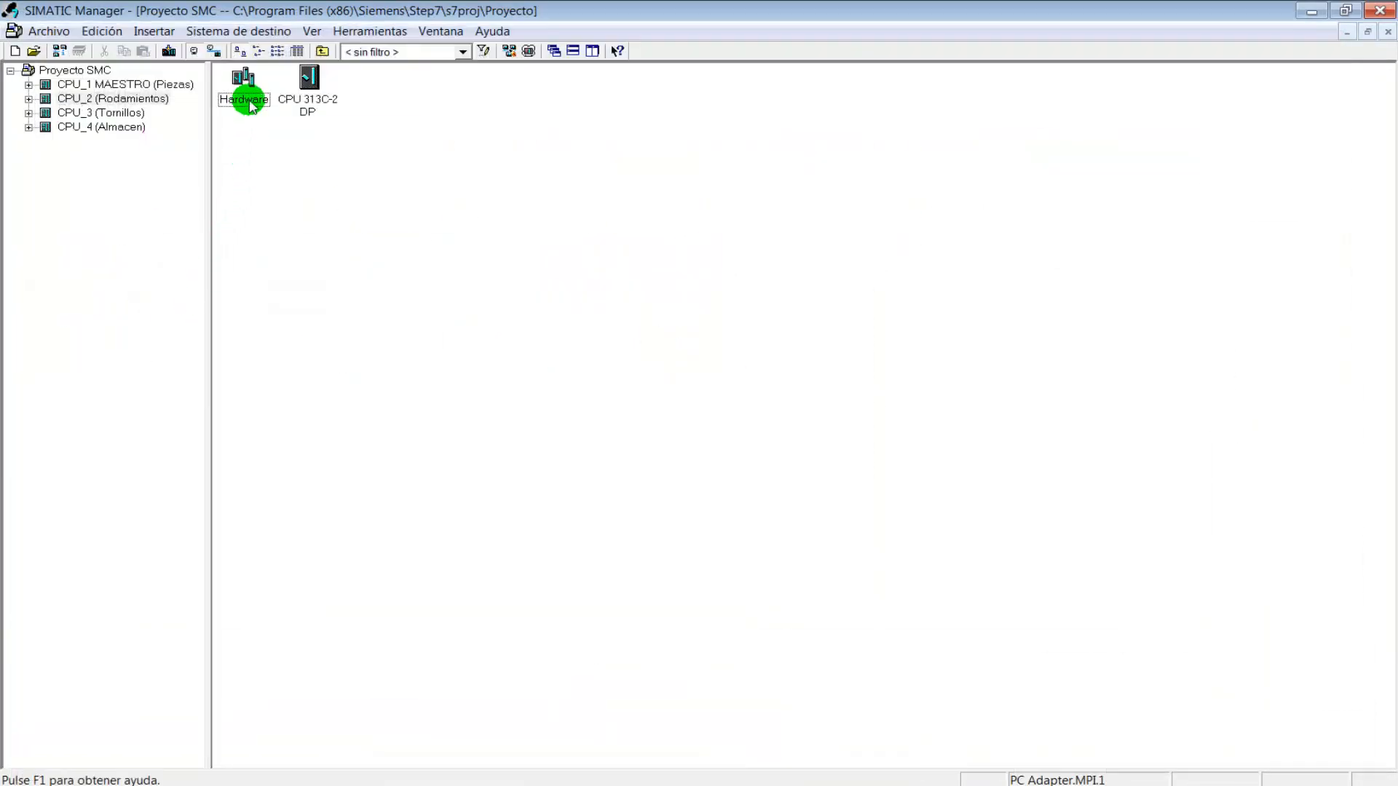
double_click(250, 102)
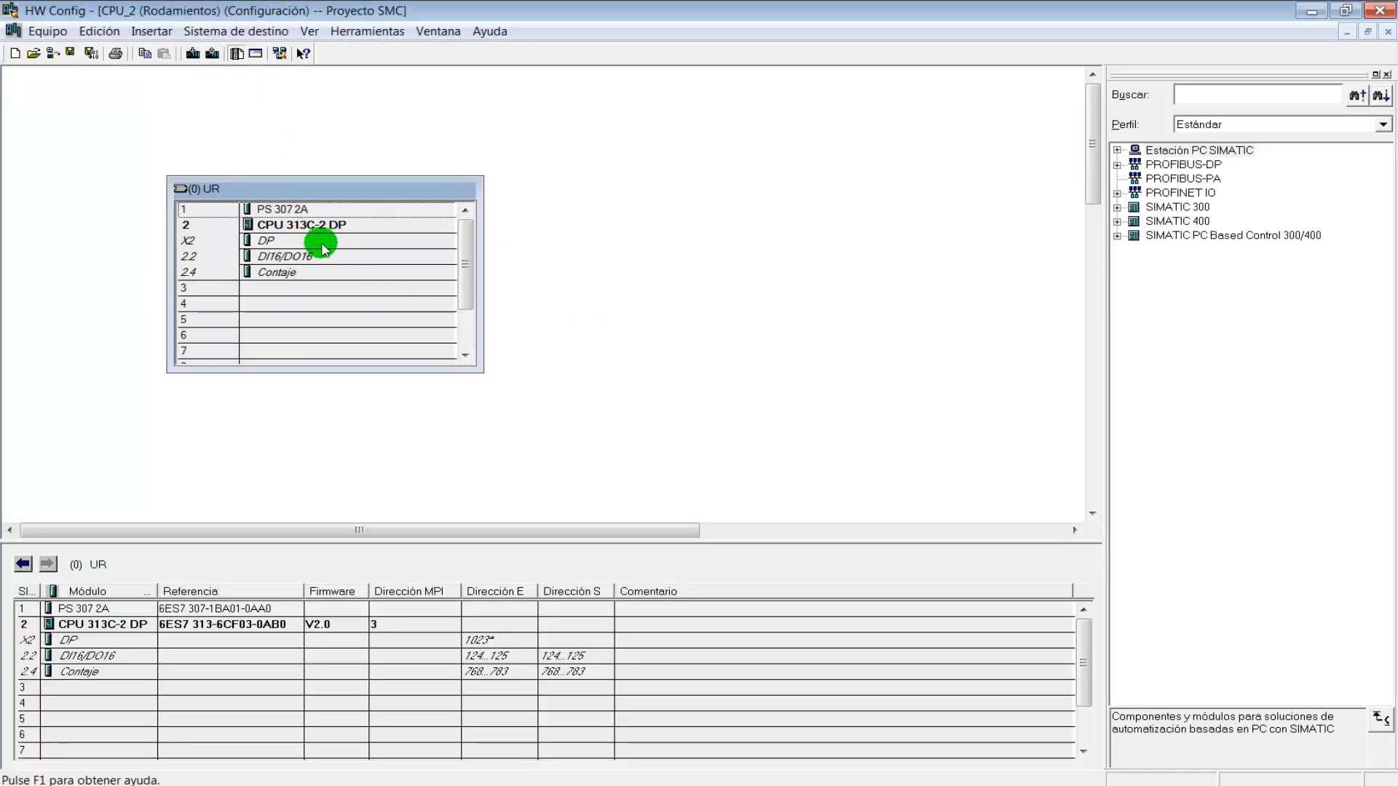
- Create a new master/slave configuration line in the properties of CPU_2's DP interface
click(323, 245)
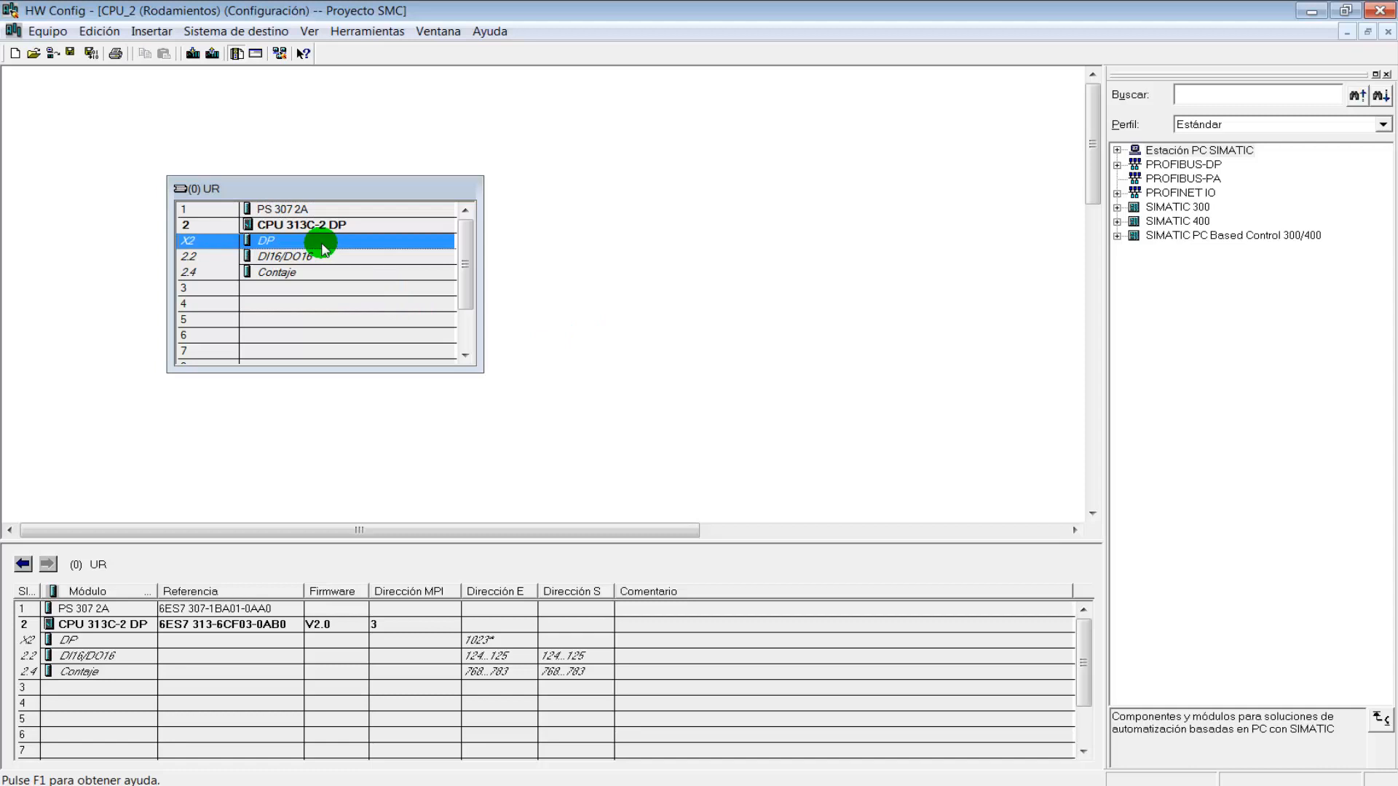
double_click(323, 245)
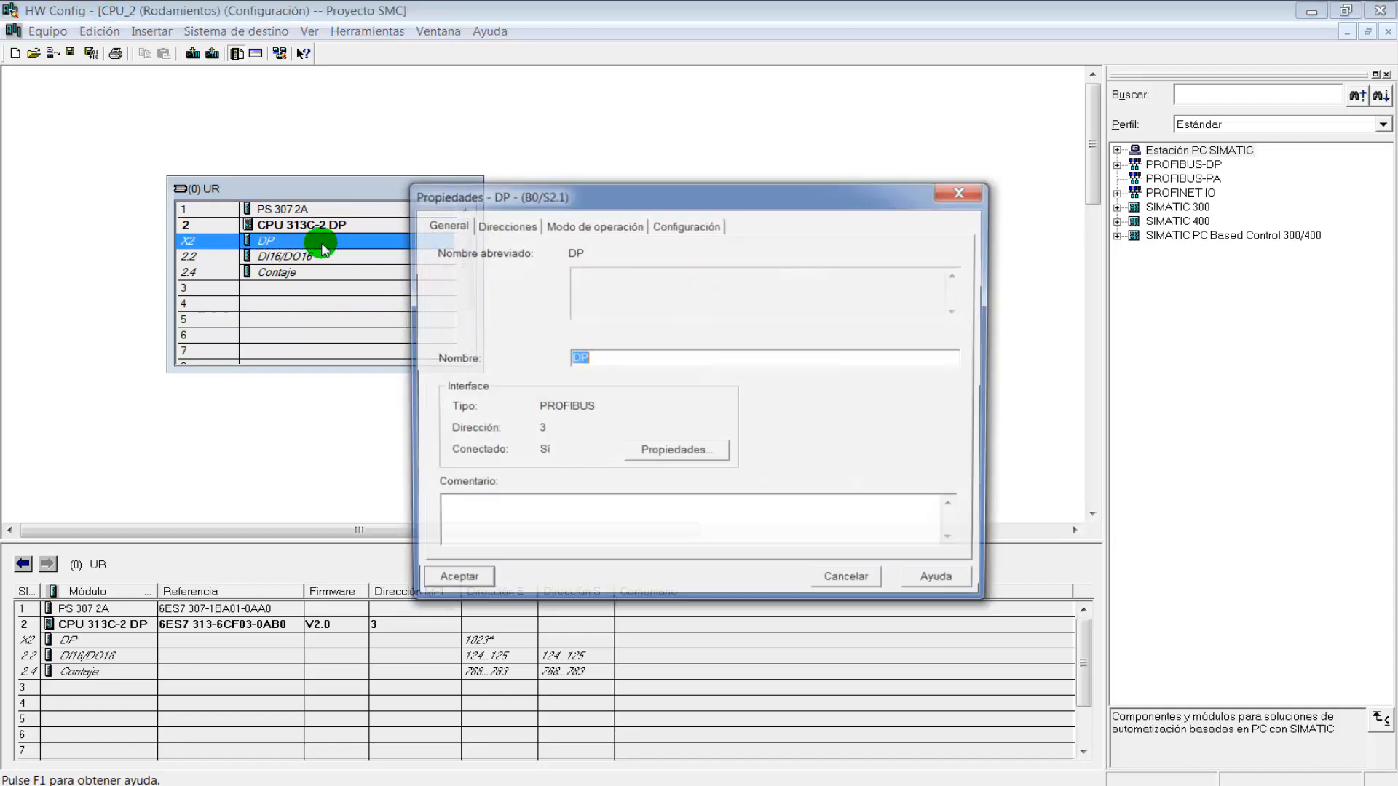
click(677, 230)
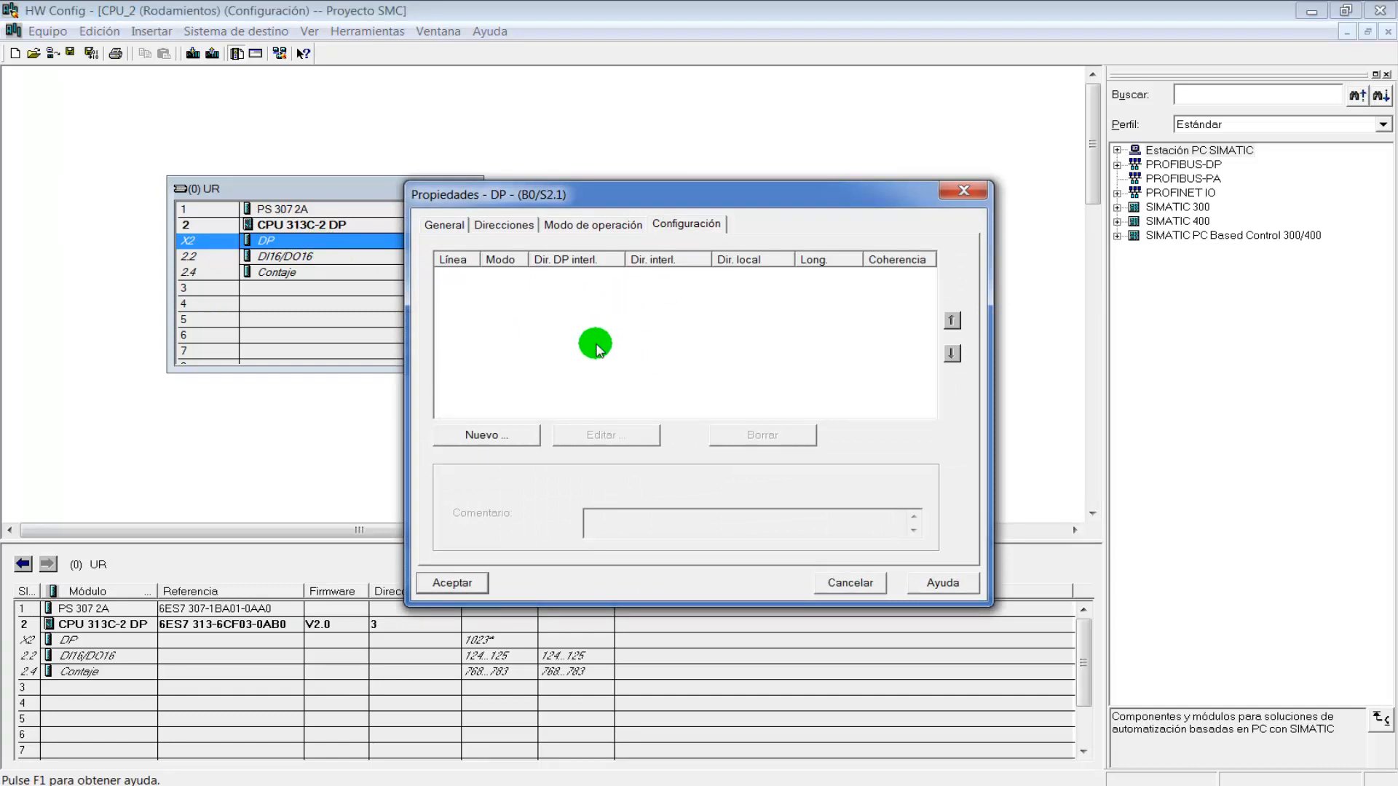
click(507, 438)
drag(827, 215, 547, 202)
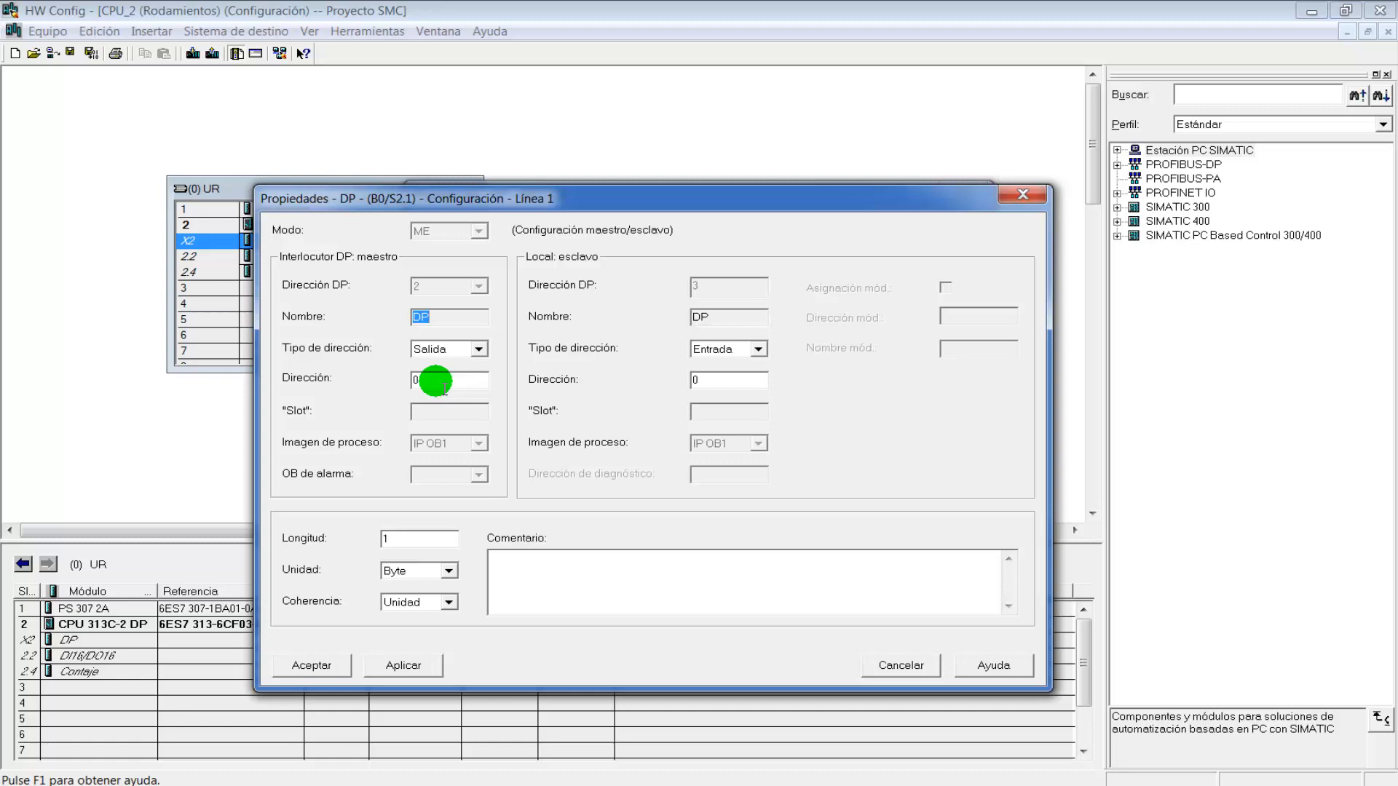
click(1209, 645)
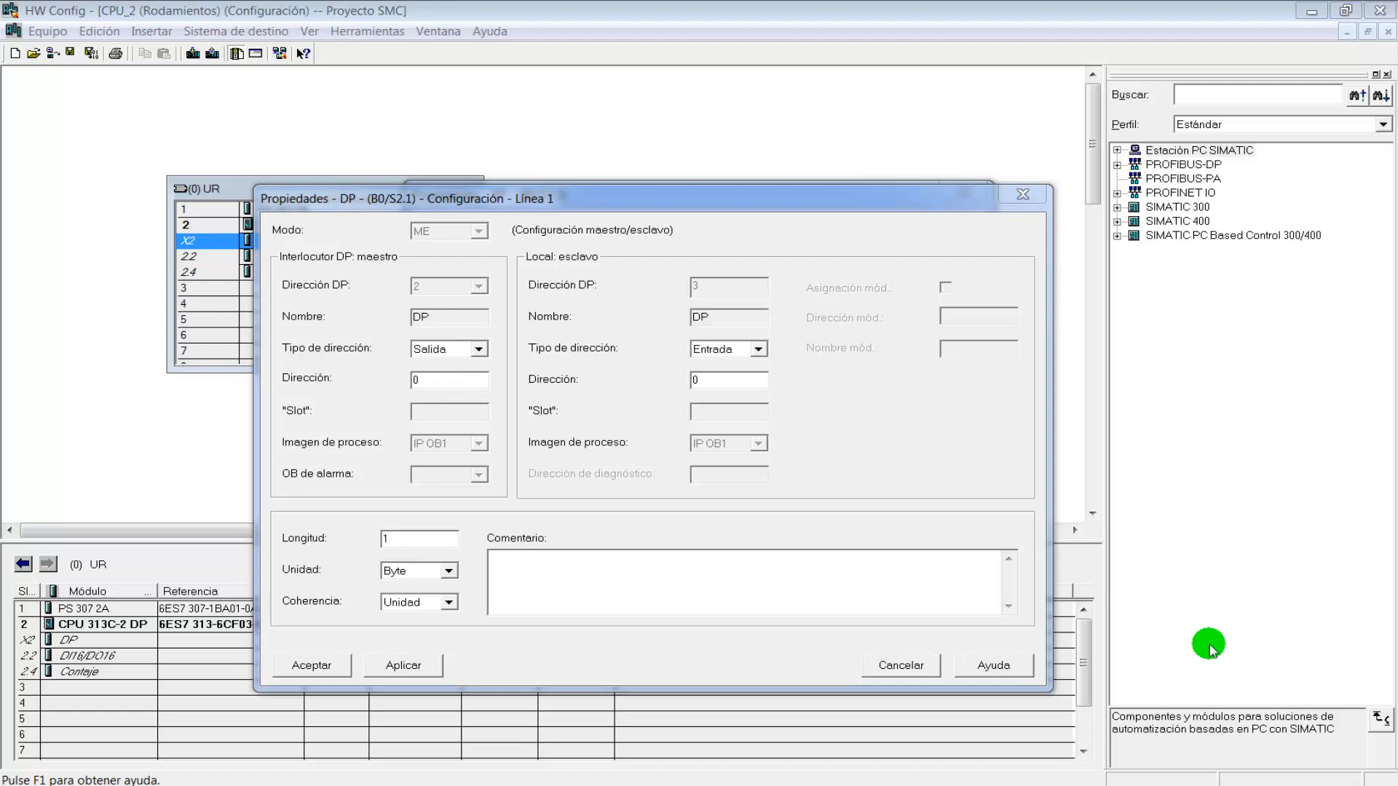